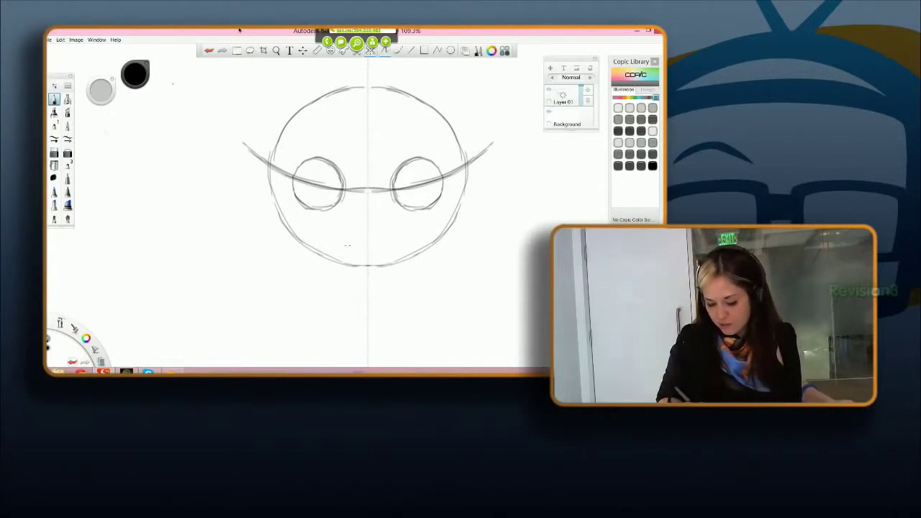
Sketch a short horizontal mouth line across the symmetry axis, between the eyes and the chin
mouse_move(350, 202)
left_mouse_down()
mouse_move(355, 229)
mouse_move(387, 229)
left_mouse_up()
key("ctrl+z")
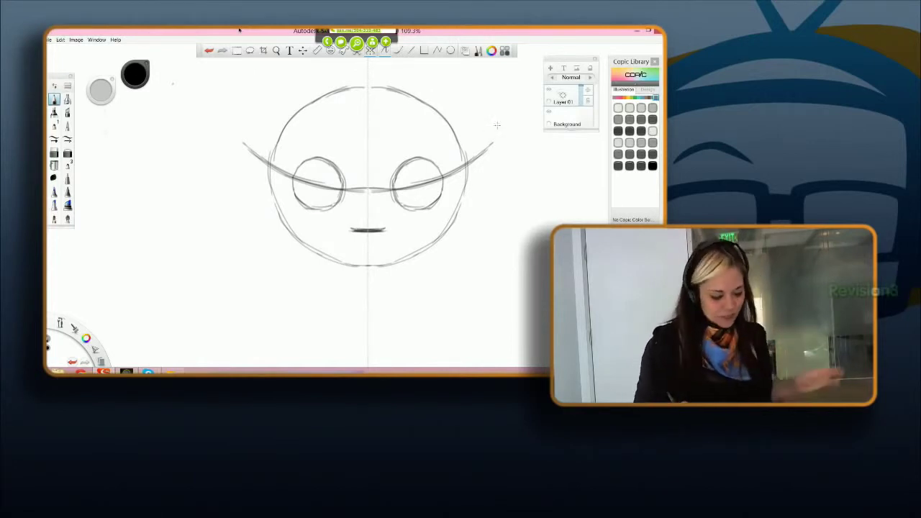
key("space")
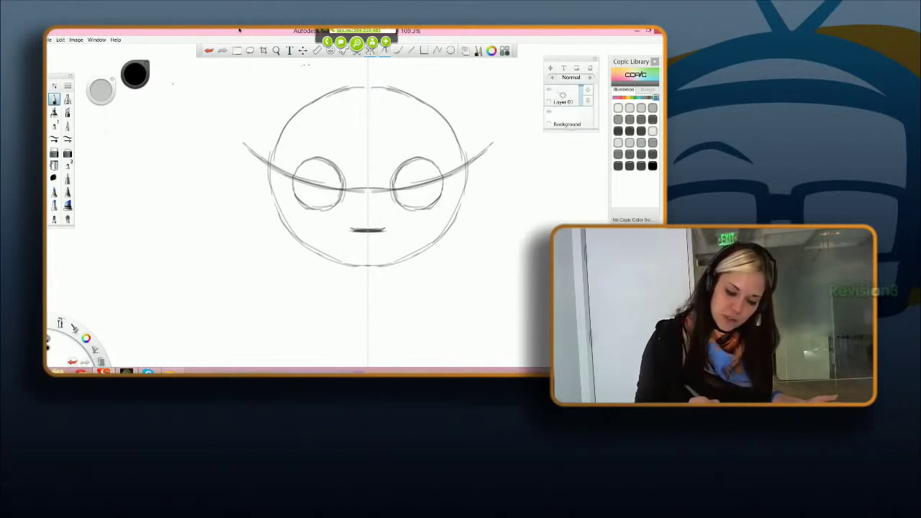
Sketch long straight hair around the head, with outer contours down both sides and inner strands beside the neck
mouse_move(305, 64)
left_mouse_down()
mouse_move(275, 77)
mouse_move(244, 122)
left_mouse_up()
mouse_move(277, 78)
left_mouse_down()
mouse_move(231, 133)
mouse_move(234, 208)
left_mouse_up()
left_click_drag(236, 138, 236, 269)
left_click_drag(235, 207, 237, 288)
left_click_drag(236, 165, 239, 298)
left_click_drag(235, 209, 231, 297)
left_click_drag(238, 288, 226, 317)
mouse_move(237, 268)
left_mouse_down()
mouse_move(223, 315)
mouse_move(270, 327)
mouse_move(291, 288)
mouse_move(290, 243)
left_mouse_up()
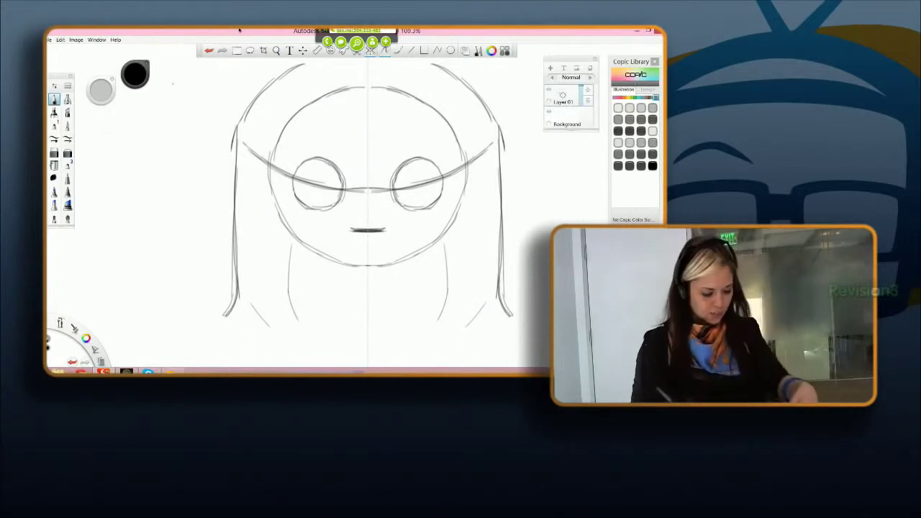
key("space")
left_click_drag(426, 234, 409, 247)
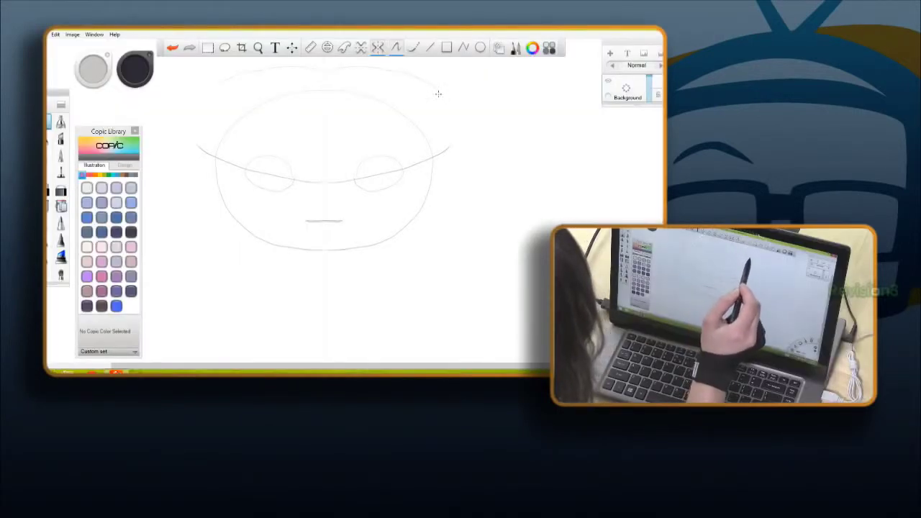
Undo the first wavy hair outline and redraw it as a smooth curve from the crown down both sides of the face
left_click_drag(445, 122, 460, 243)
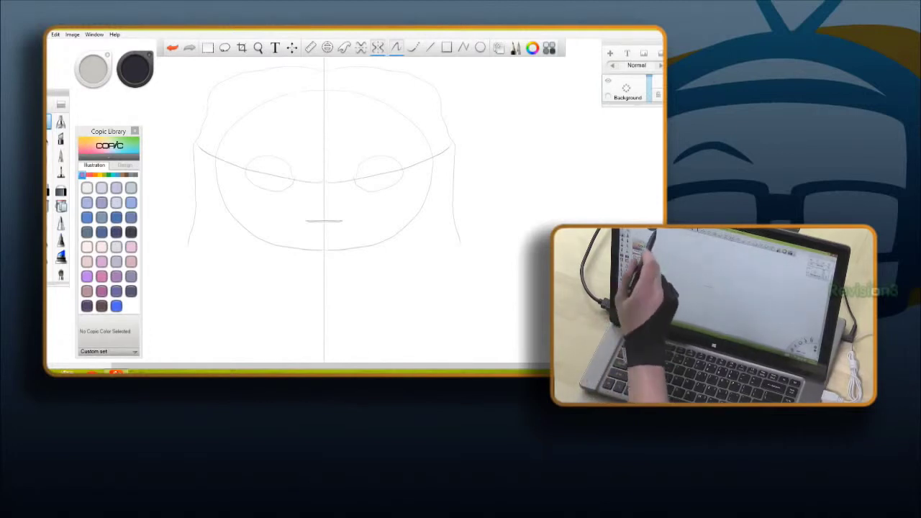
left_click(173, 47)
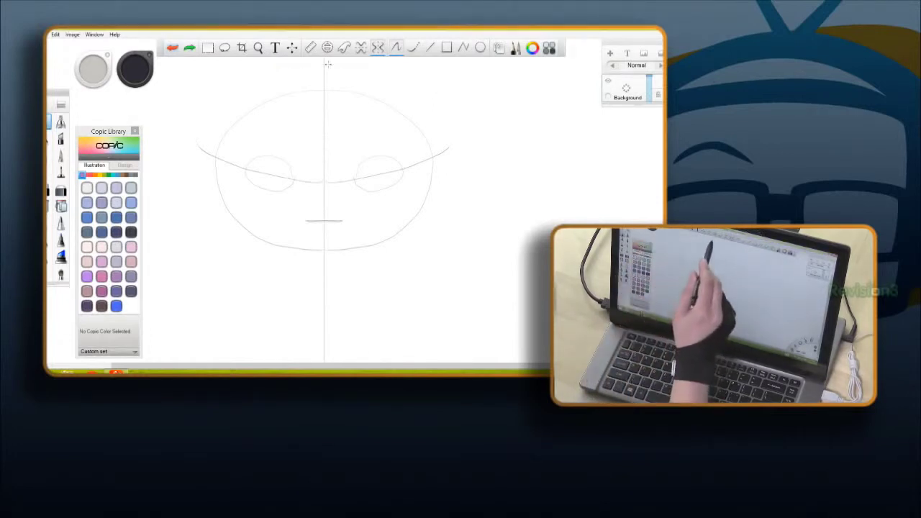
mouse_move(324, 70)
left_mouse_down()
mouse_move(412, 78)
mouse_move(465, 127)
mouse_move(469, 204)
mouse_move(458, 276)
left_mouse_up()
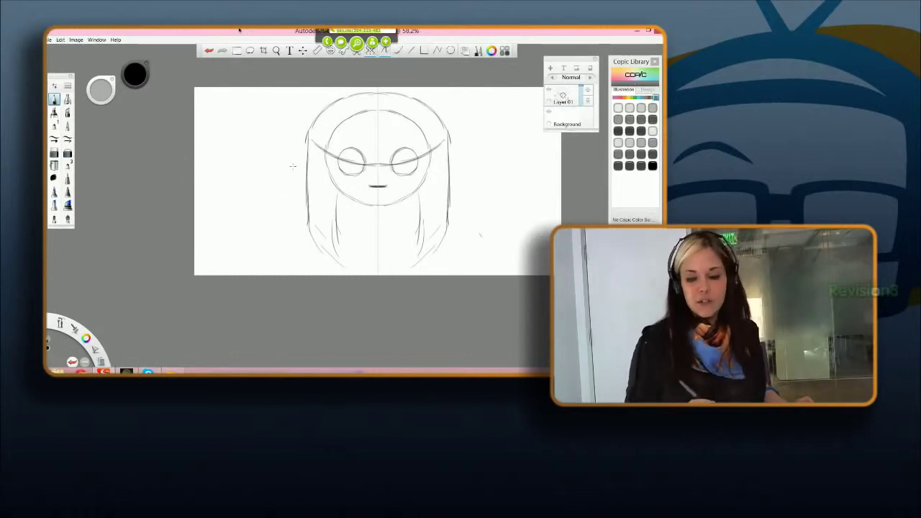
Add a new layer above the sketch and lower Layer 01's opacity to turn the sketch into faint guide lines
left_click_drag(573, 60, 572, 60)
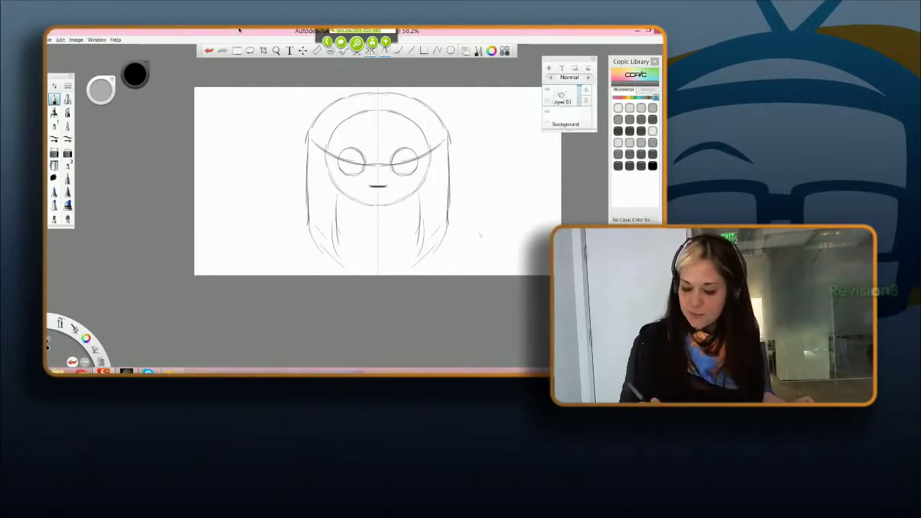
left_click(549, 67)
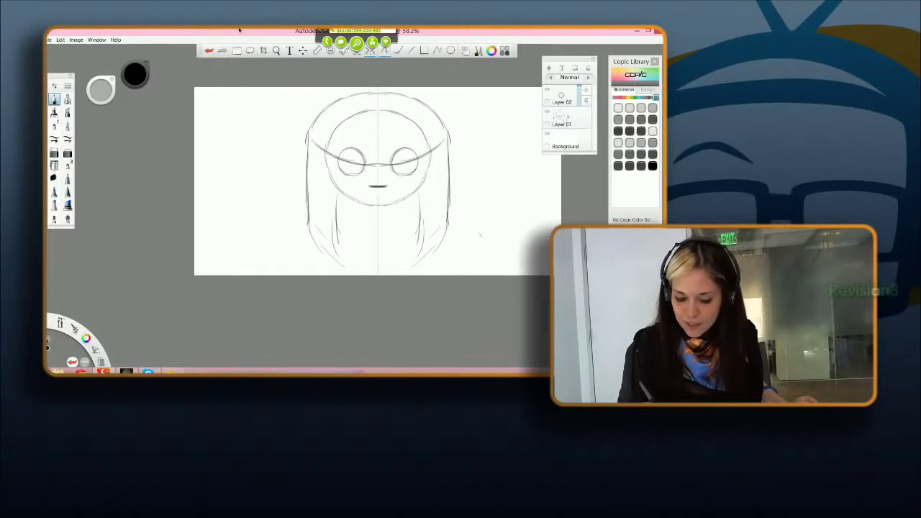
left_click(561, 117)
left_click_drag(579, 109, 581, 125)
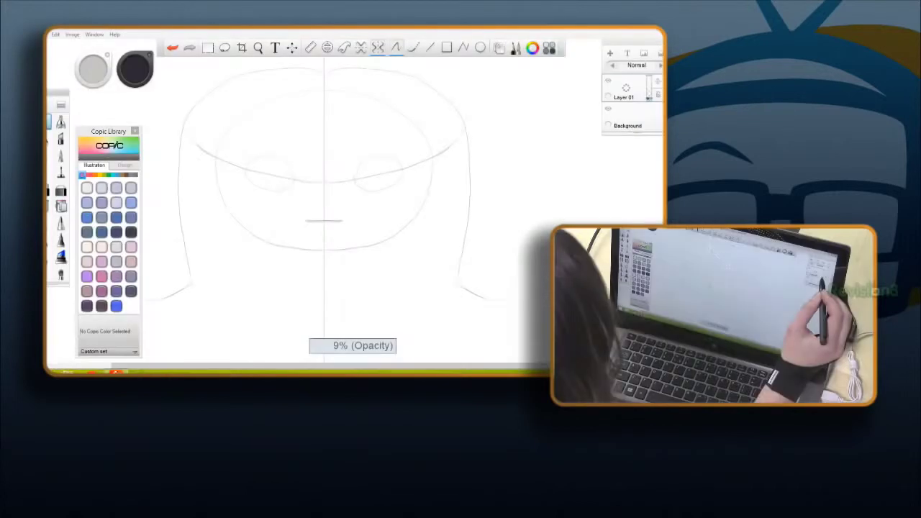
left_click_drag(649, 98, 649, 98)
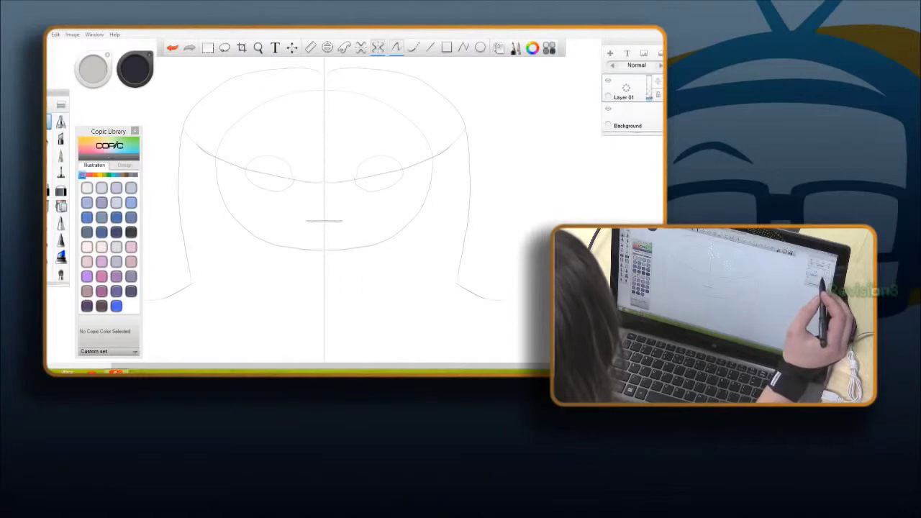
left_click_drag(649, 98, 650, 95)
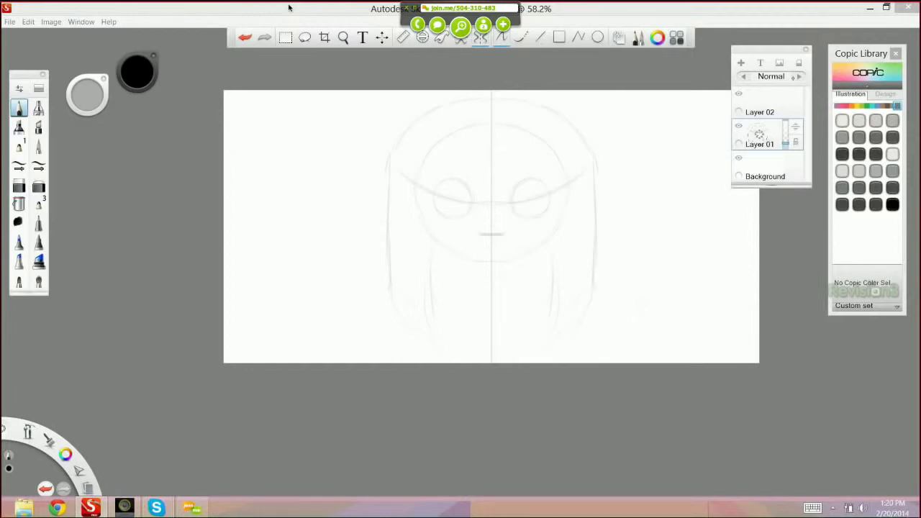
Make Layer 02 active and ink bold black eye outlines and the iris curves over the faint guide circles
left_click(779, 98)
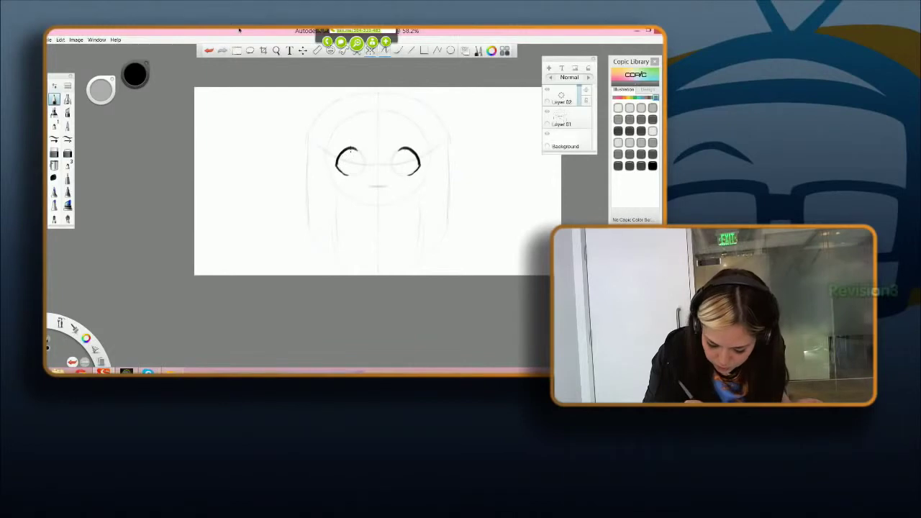
left_click_drag(351, 150, 336, 165)
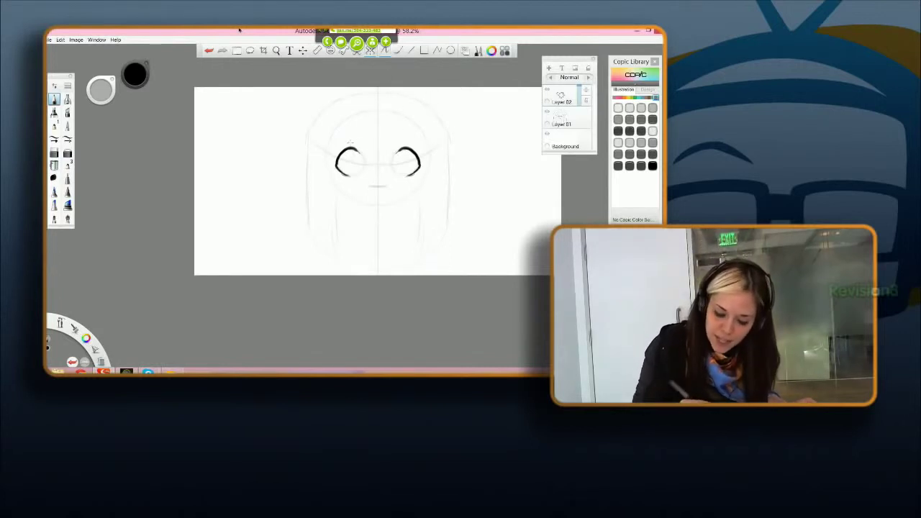
left_click_drag(345, 148, 343, 163)
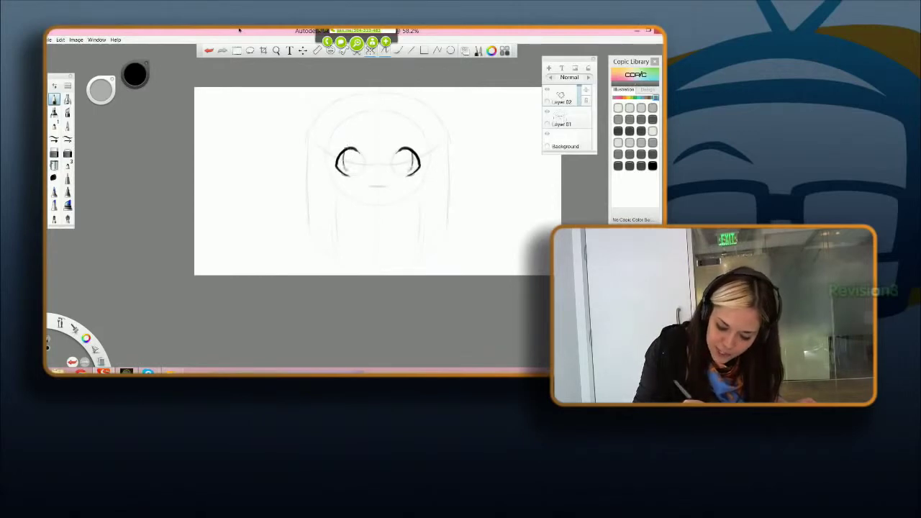
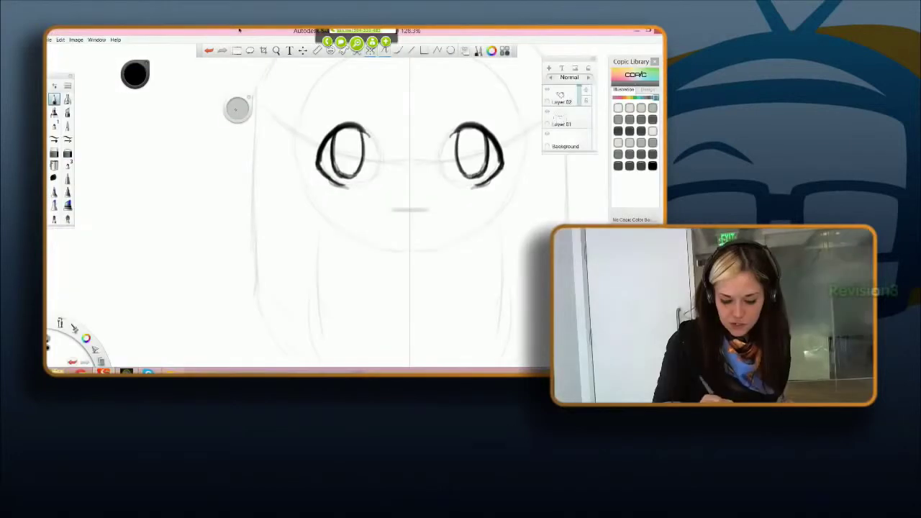
left_click_drag(237, 107, 183, 112)
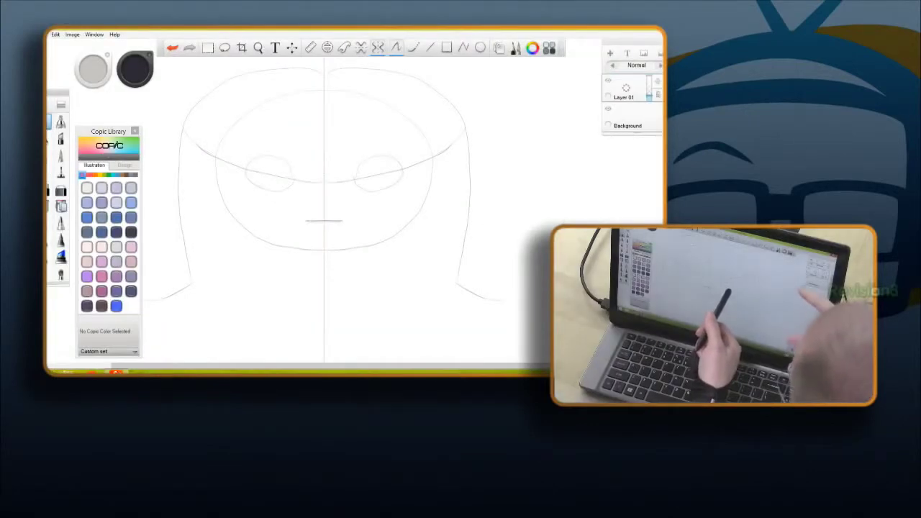
left_click(627, 117)
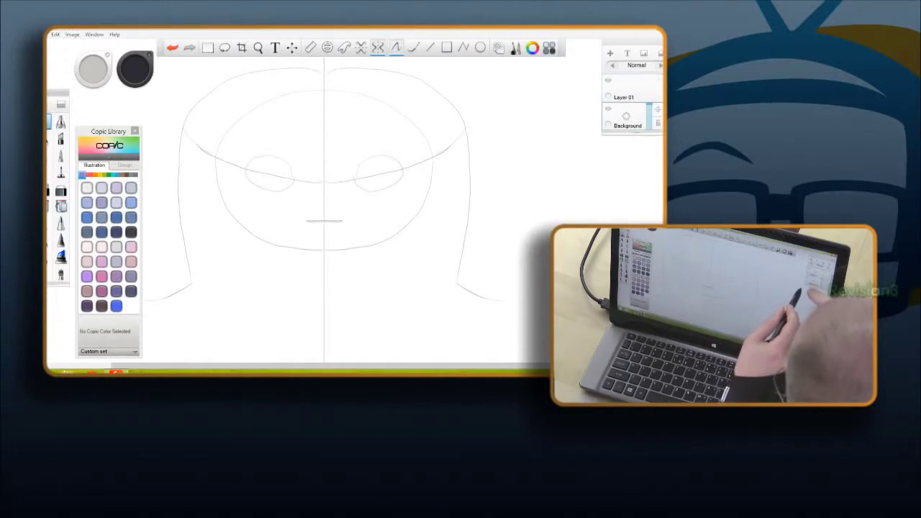
left_click_drag(385, 155, 412, 165)
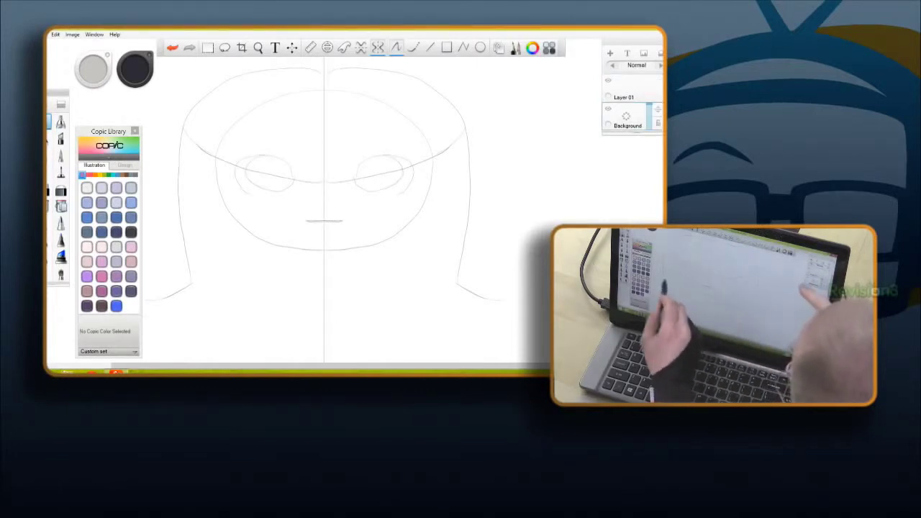
left_click(172, 48)
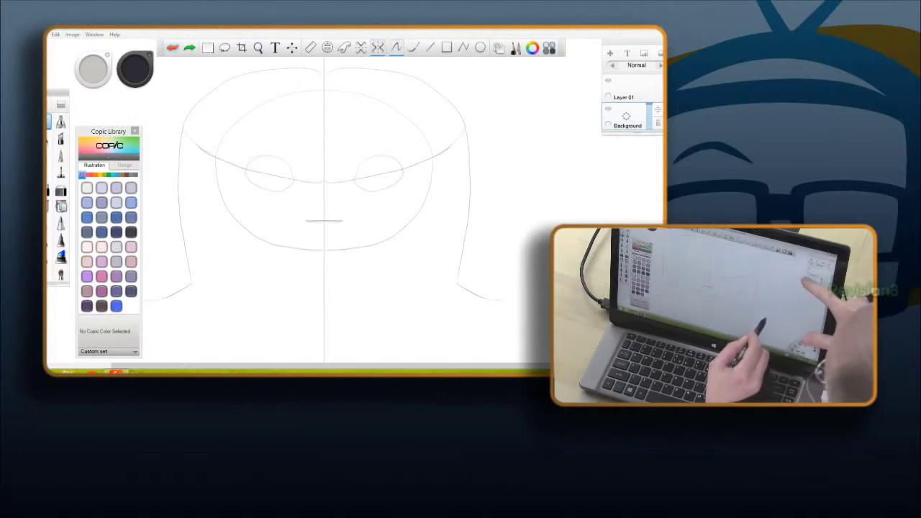
Hide and show the Background layer to check which layer holds the sketch, and make Layer 01 active
left_click(608, 109)
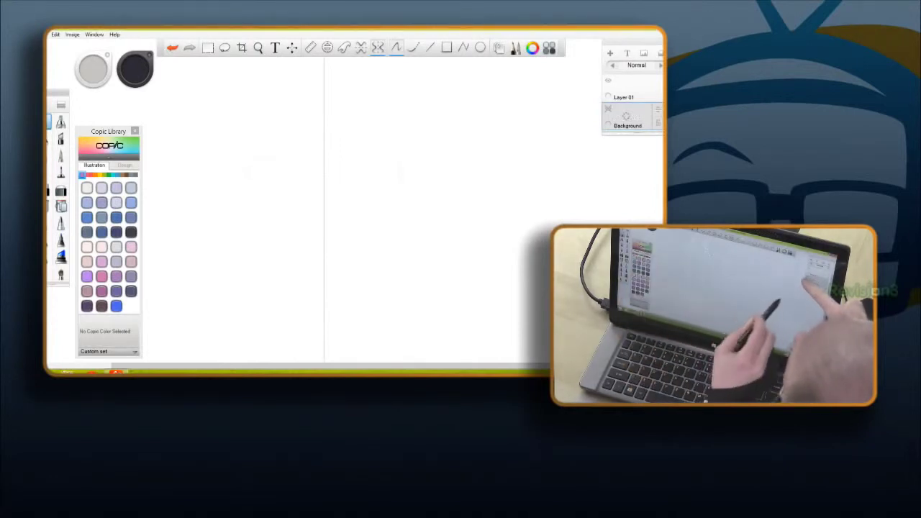
left_click(625, 88)
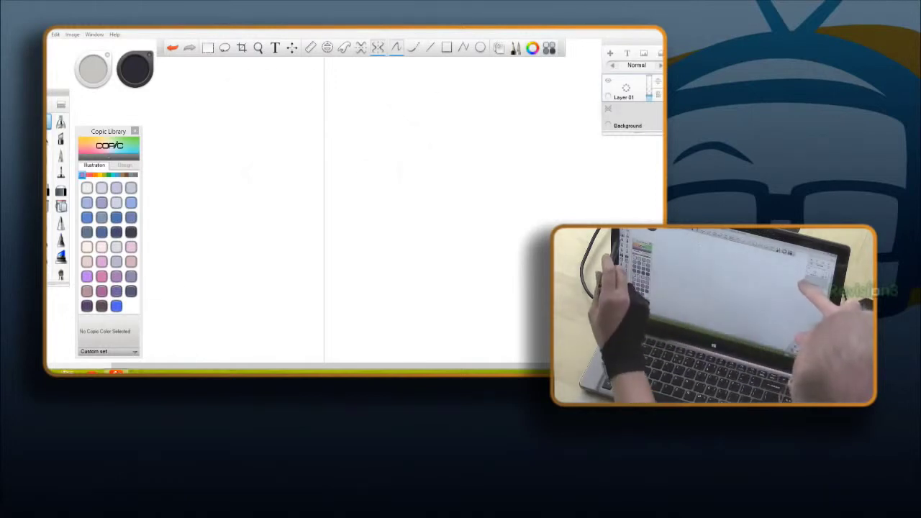
left_click(608, 108)
left_click_drag(94, 69, 97, 67)
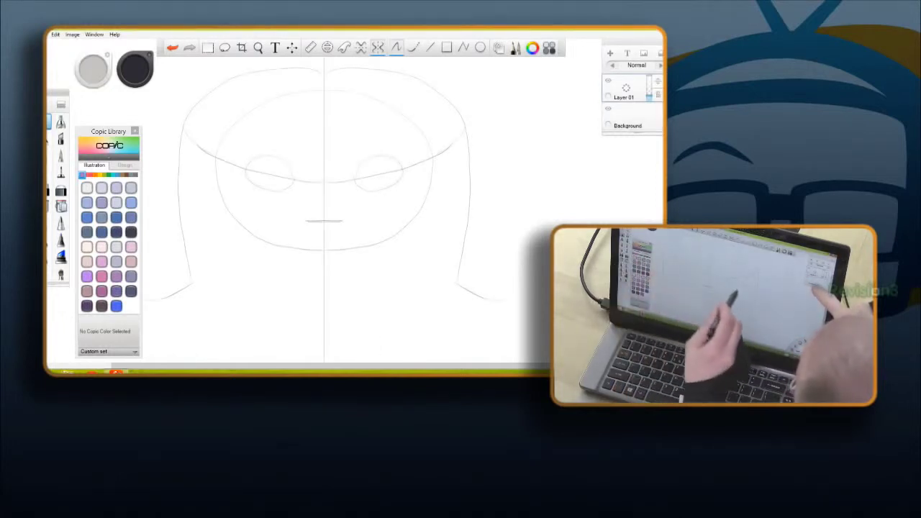
Fade the Background layer's sketch to a very low opacity, restore Layer 01's opacity and make Layer 01 active
left_click(626, 117)
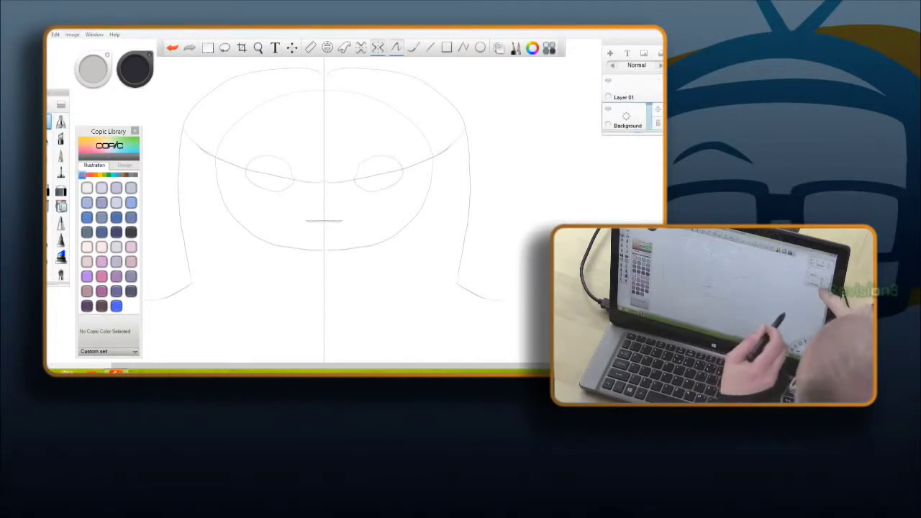
left_click(642, 87)
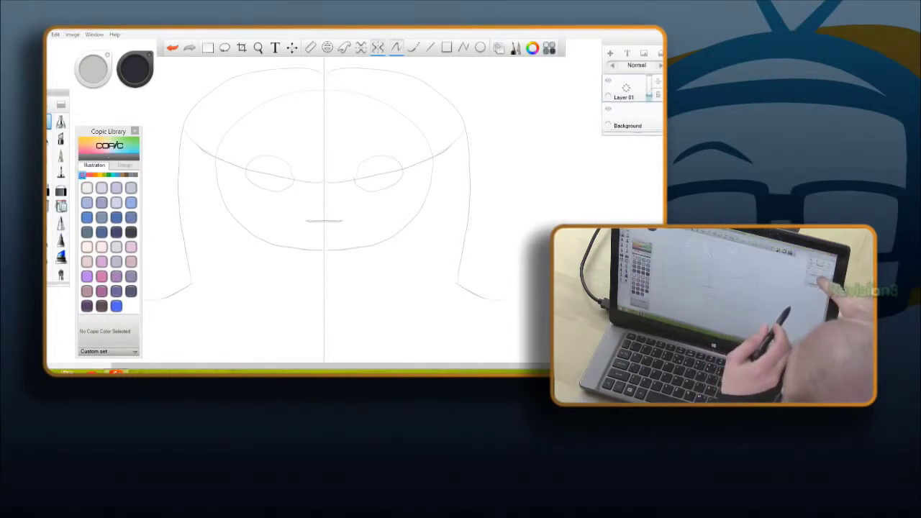
left_click(633, 93)
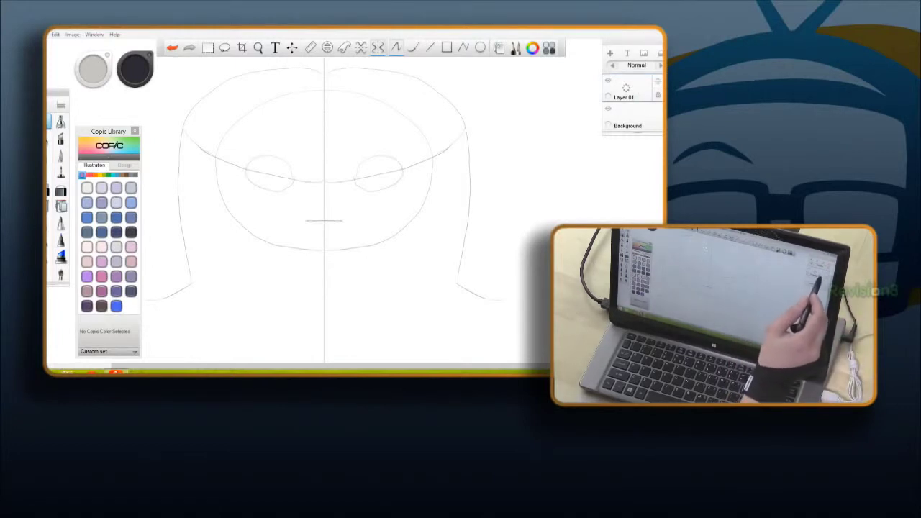
left_click(626, 121)
left_click(637, 90)
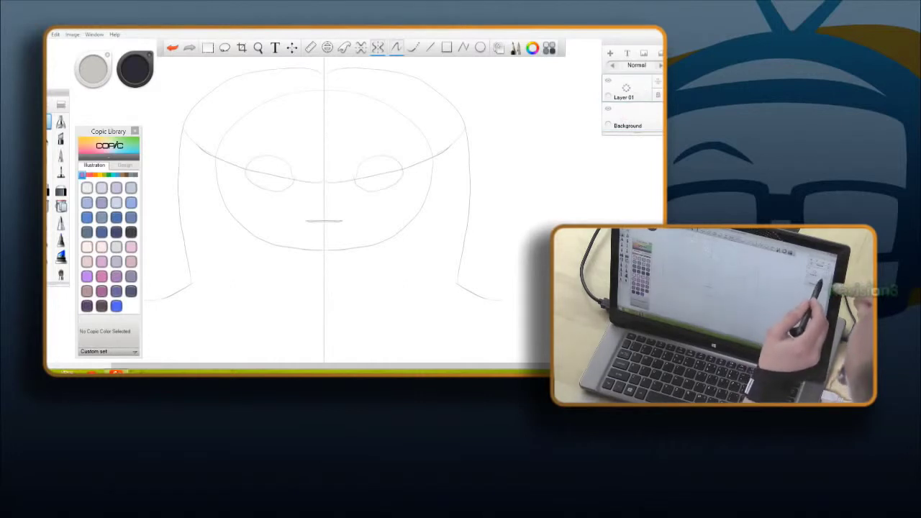
left_click(658, 81)
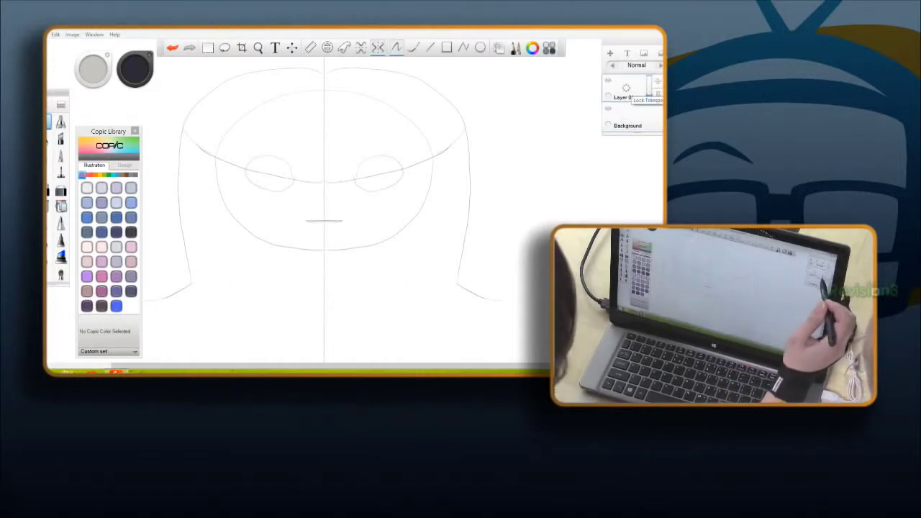
mouse_move(649, 95)
left_mouse_down()
mouse_move(649, 80)
mouse_move(649, 124)
left_mouse_up()
left_click(627, 121)
left_click(626, 89)
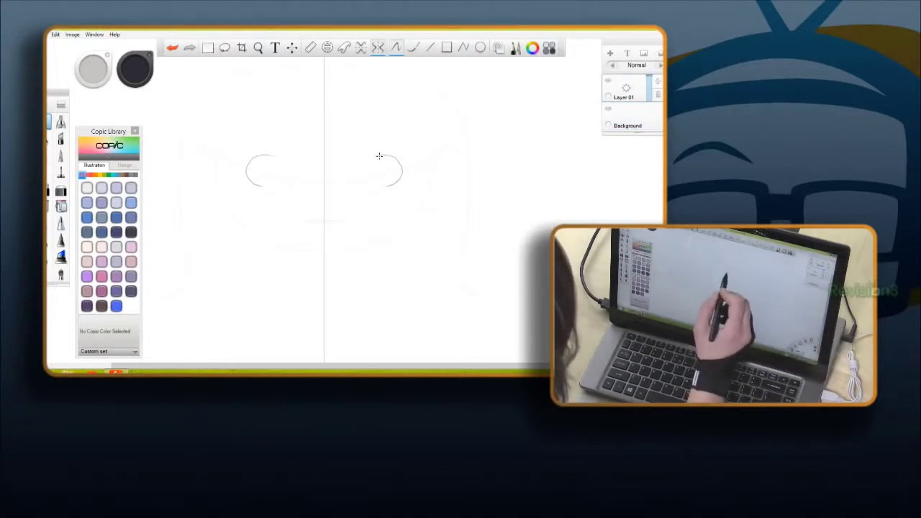
Draw the outer eye contours and the iris curves over the faint eye guides on Layer 01
mouse_move(386, 154)
left_mouse_down()
mouse_move(402, 166)
mouse_move(387, 188)
left_mouse_up()
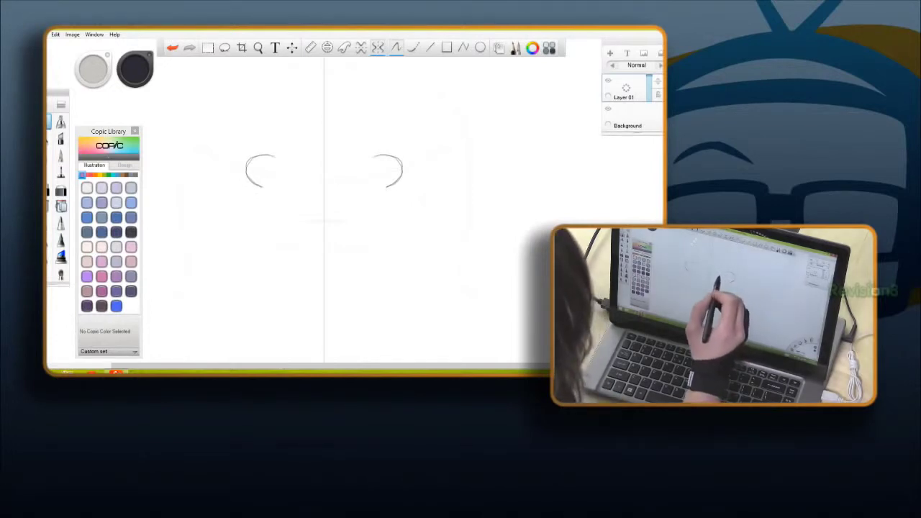
mouse_move(376, 155)
left_mouse_down()
mouse_move(361, 165)
mouse_move(379, 170)
left_mouse_up()
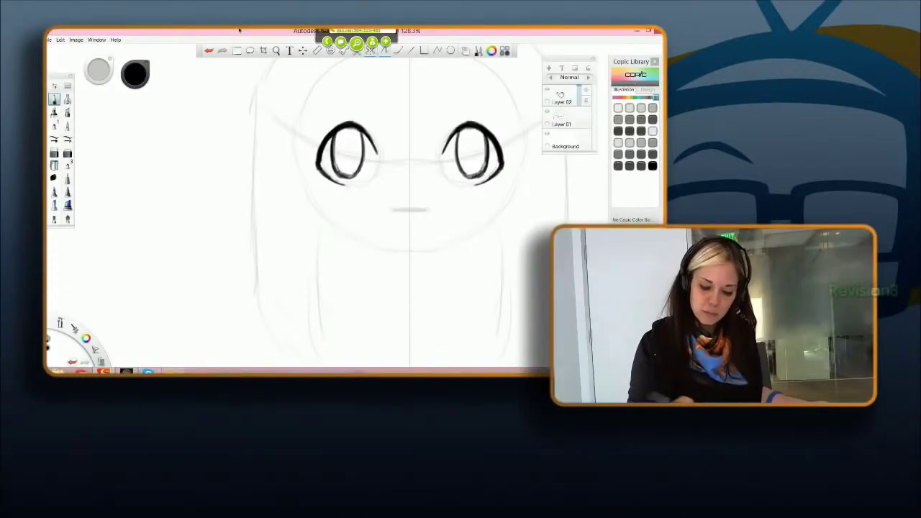
Shade dark pupils into the upper part of both irises, just beneath the upper lids, adjusting the brush size
mouse_move(351, 129)
left_mouse_down()
mouse_move(350, 142)
mouse_move(353, 132)
left_mouse_up()
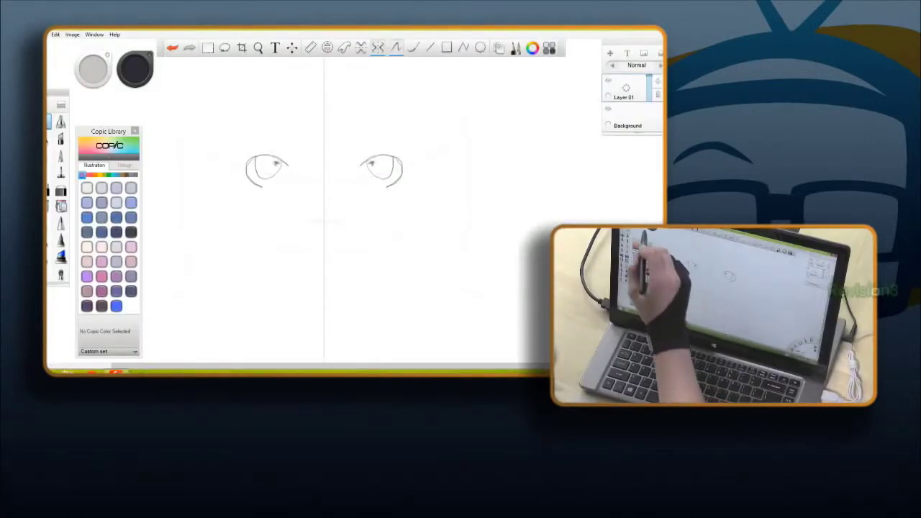
left_click_drag(93, 69, 93, 71)
left_click_drag(371, 163, 373, 163)
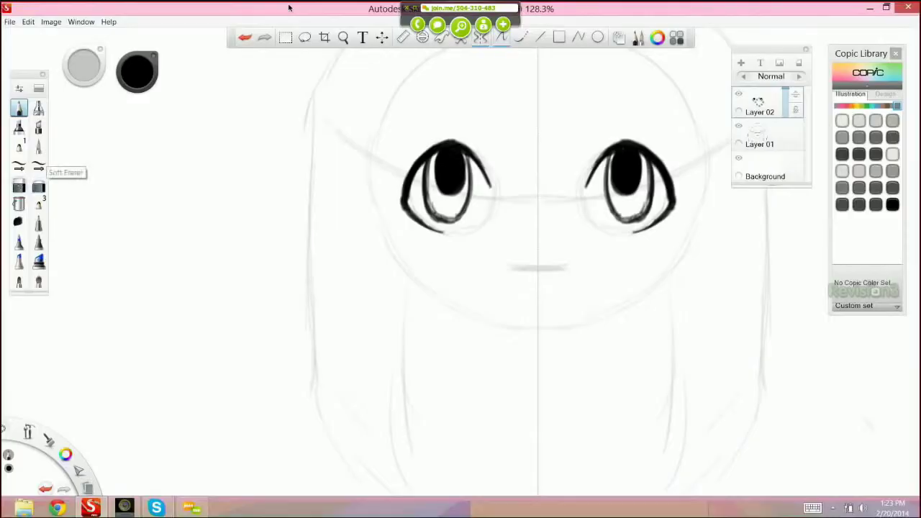
left_click(456, 162)
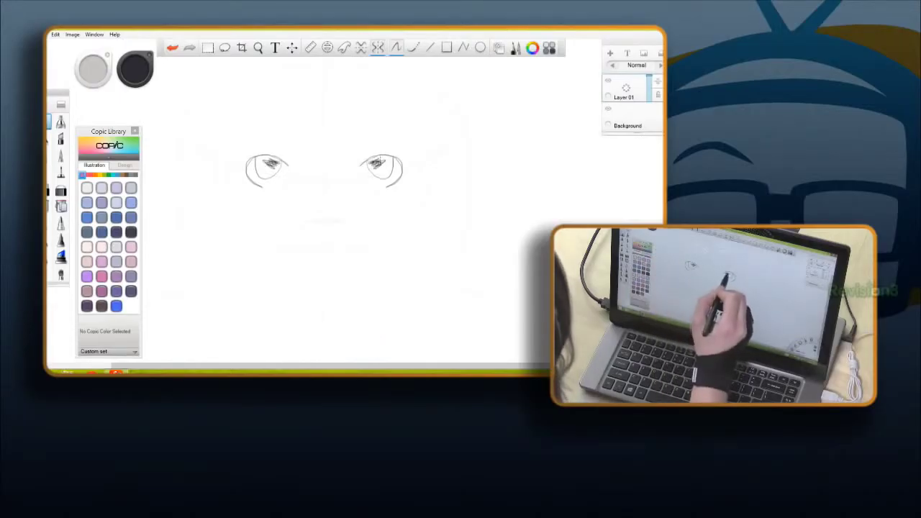
left_click_drag(380, 160, 376, 170)
left_click_drag(93, 69, 91, 65)
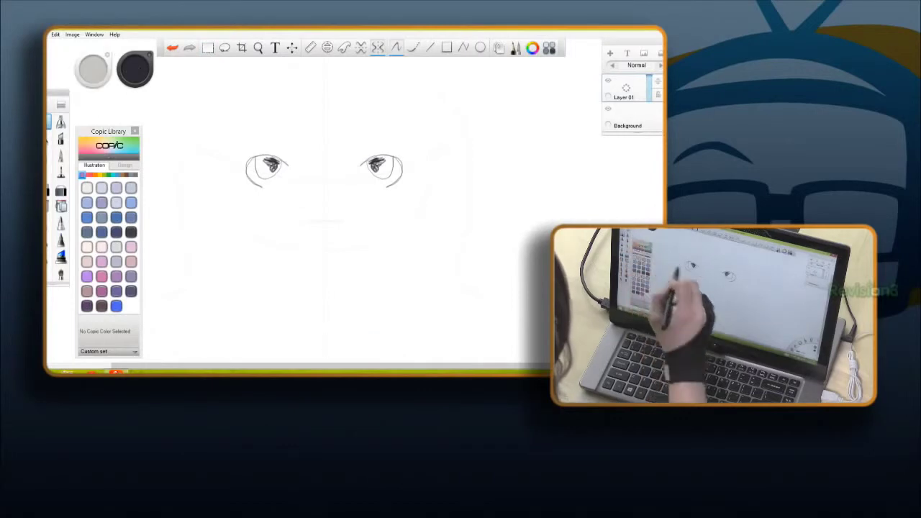
Fill both irises with dense dark shading down to their lower edge, adjusting the brush size
mouse_move(387, 164)
left_mouse_down()
mouse_move(382, 171)
mouse_move(389, 165)
mouse_move(377, 158)
mouse_move(398, 166)
left_mouse_up()
left_click_drag(255, 157, 260, 166)
left_click_drag(378, 155, 392, 167)
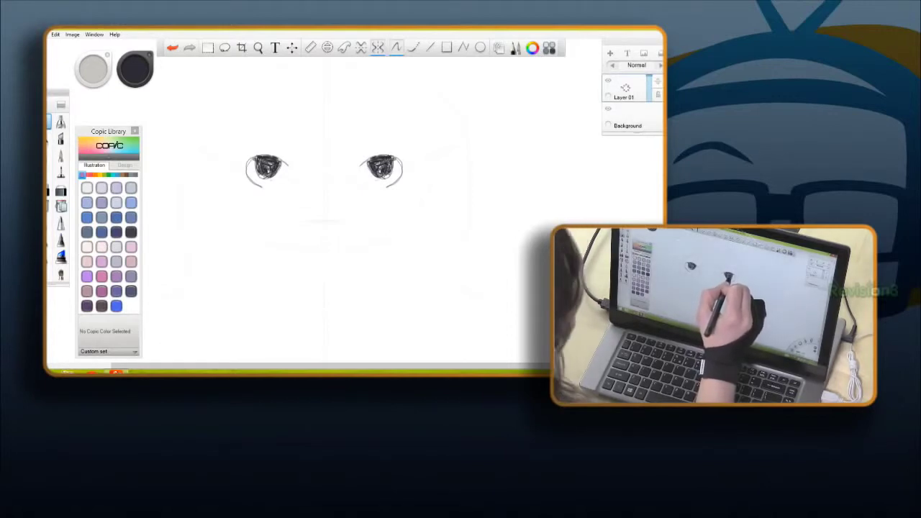
left_click_drag(93, 70, 88, 69)
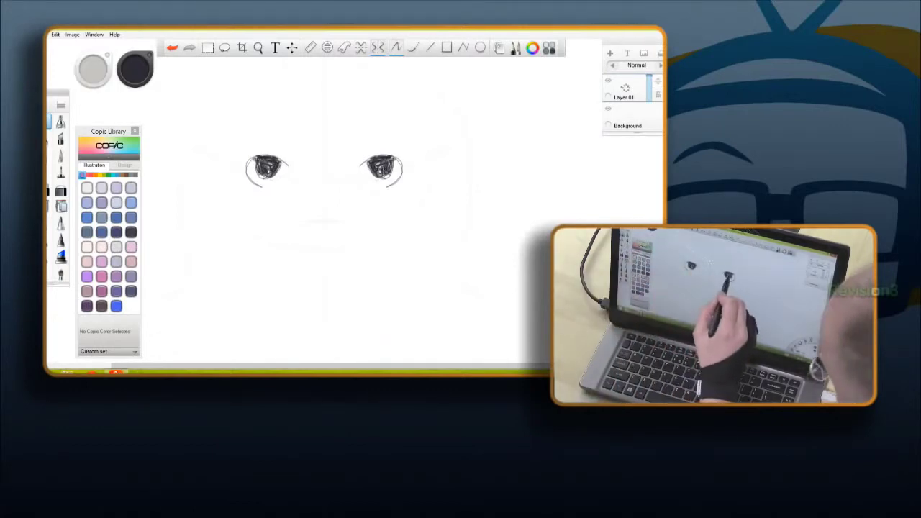
left_click_drag(380, 175, 382, 177)
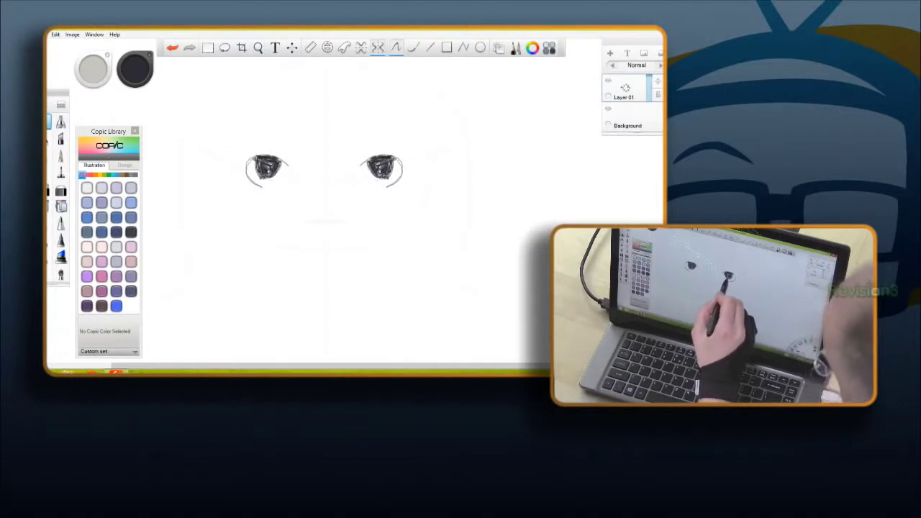
key("]")
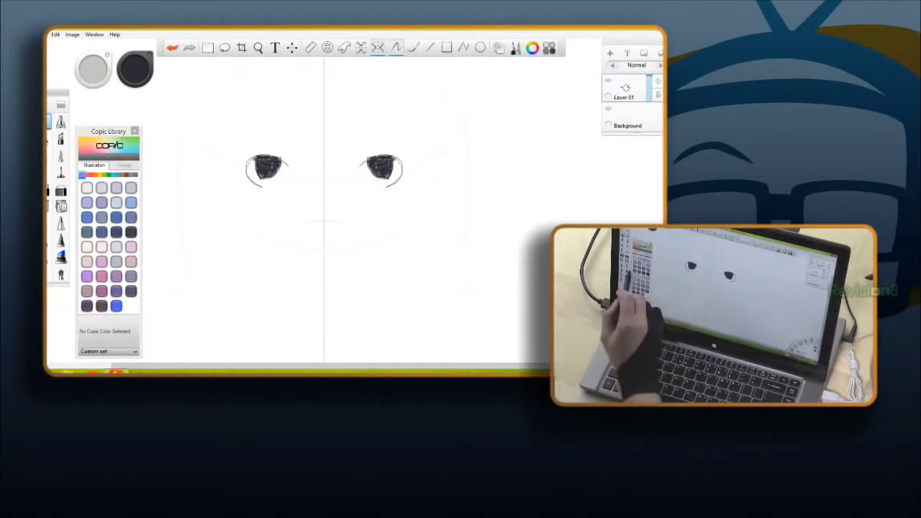
Erase a round highlight into the inner part of both dark irises, changing from the soft to the hard eraser
left_click(61, 190)
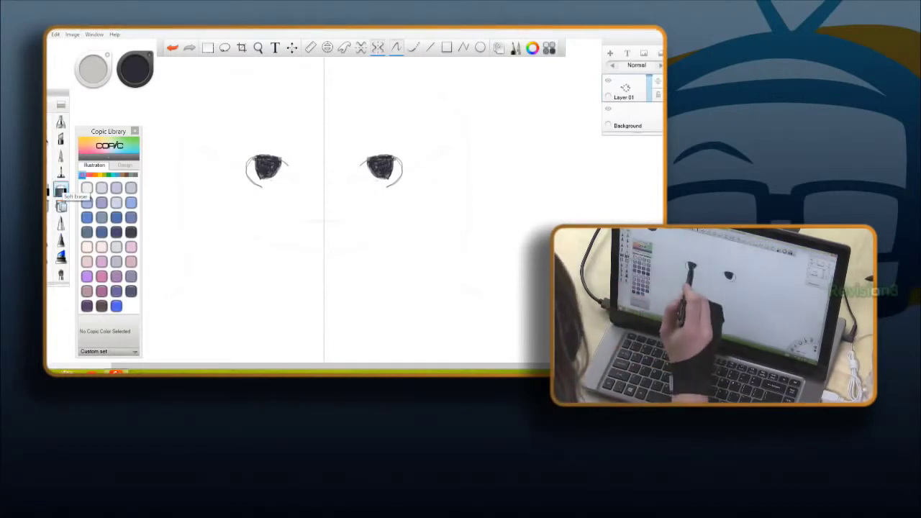
left_click_drag(277, 163, 272, 165)
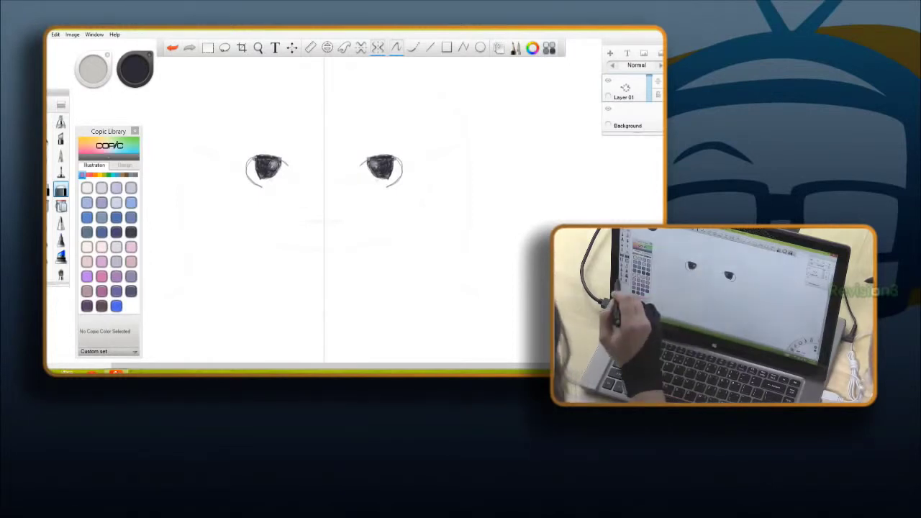
left_click(48, 190)
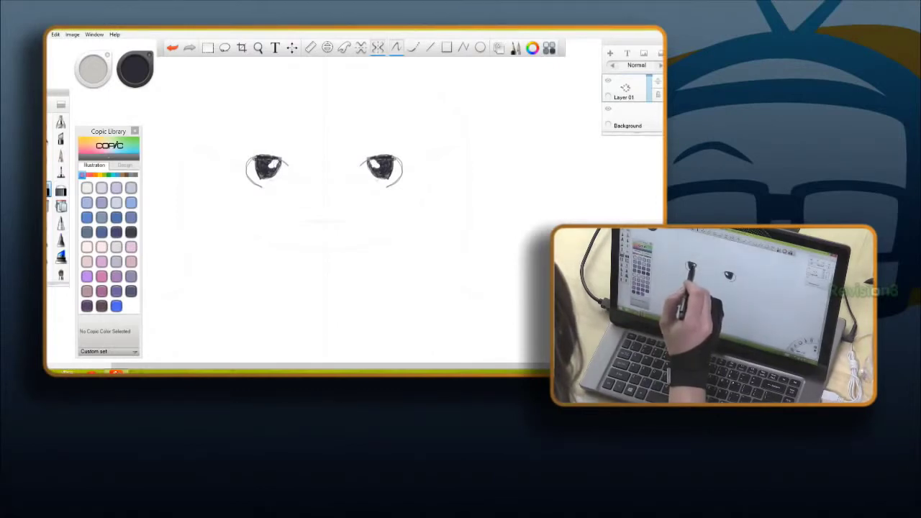
left_click_drag(275, 163, 273, 165)
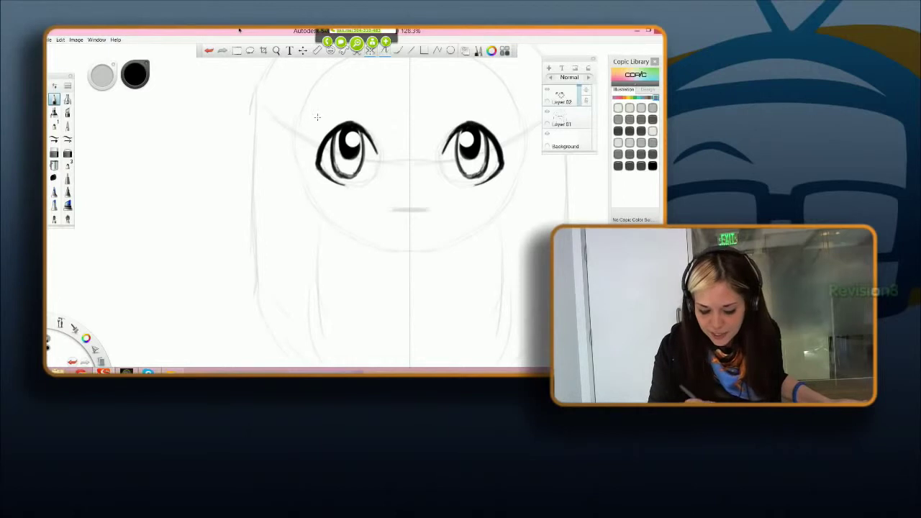
Draw arched eyebrows above the eyes and a smiling mouth over the mouth guide, undoing the misshapen lower lip
mouse_move(309, 122)
left_mouse_down()
mouse_move(371, 99)
mouse_move(333, 104)
mouse_move(362, 100)
left_mouse_up()
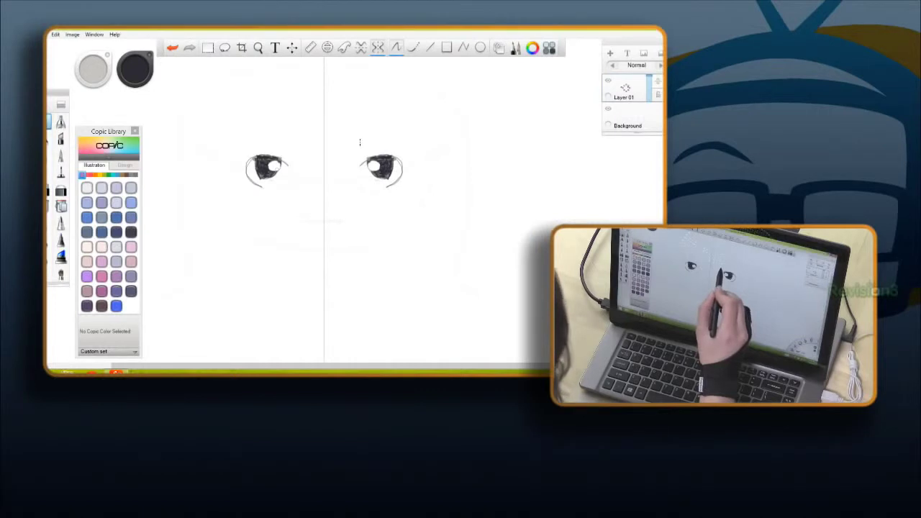
mouse_move(354, 148)
left_mouse_down()
mouse_move(389, 141)
mouse_move(407, 150)
left_mouse_up()
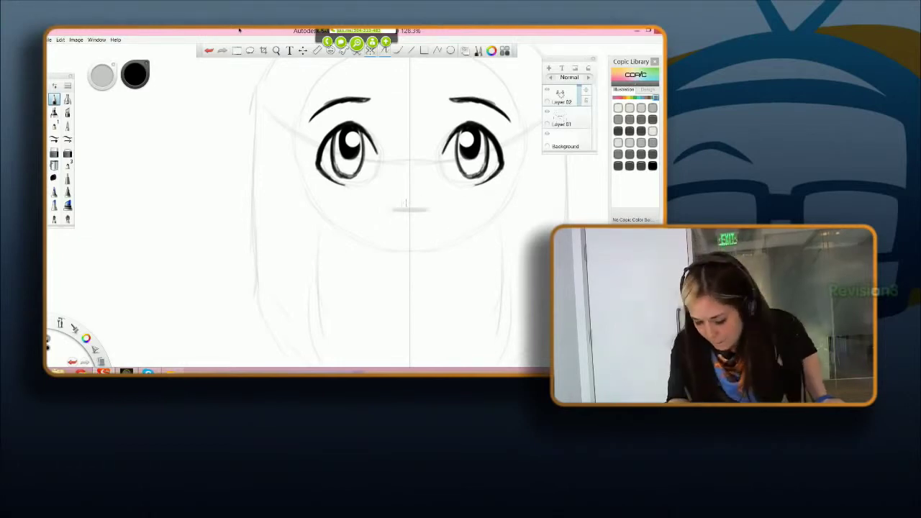
left_click_drag(411, 205, 452, 209)
mouse_move(369, 208)
left_mouse_down()
mouse_move(388, 224)
mouse_move(453, 208)
left_mouse_up()
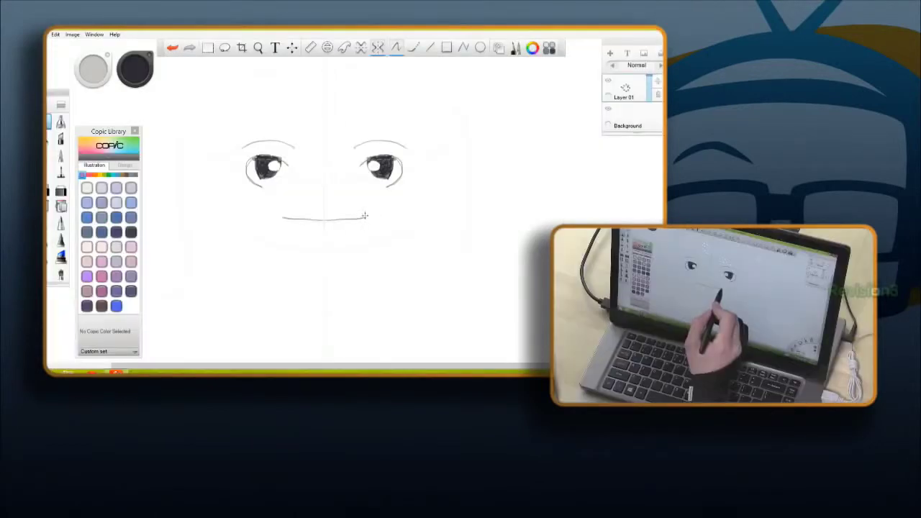
left_click_drag(318, 237, 324, 235)
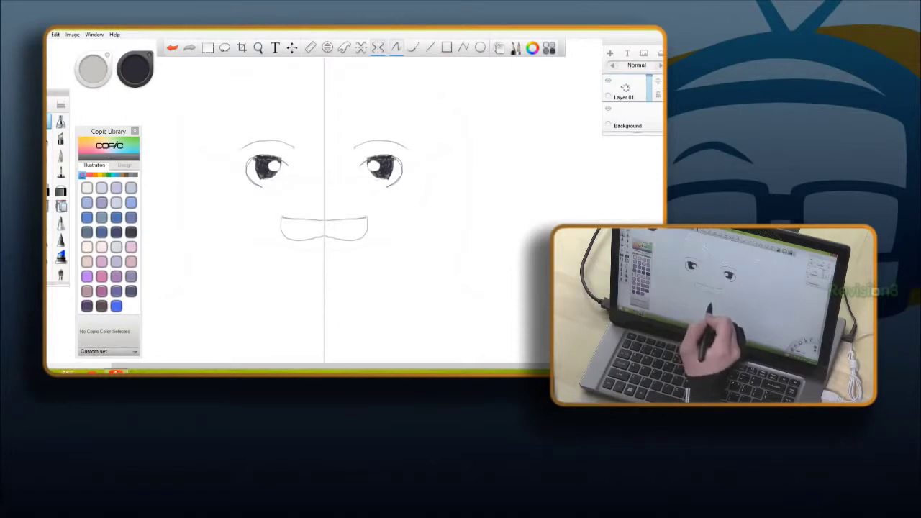
left_click(172, 47)
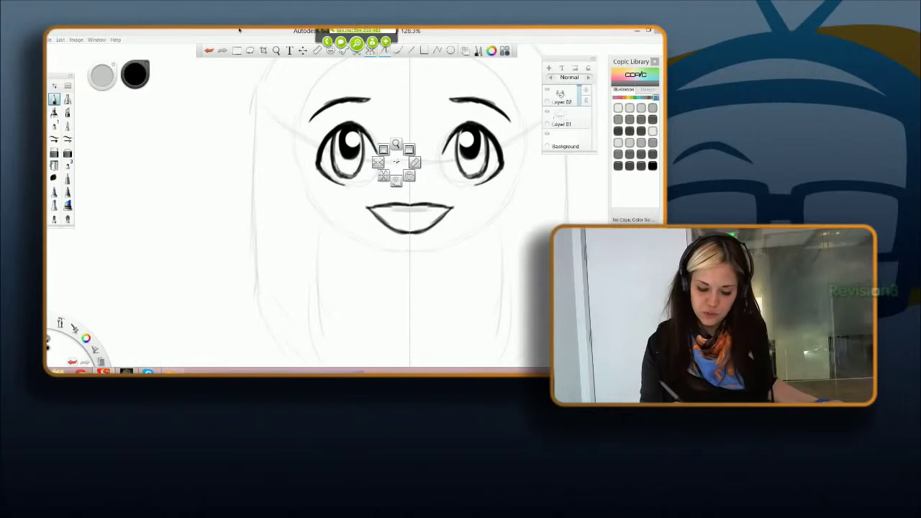
left_click(397, 162)
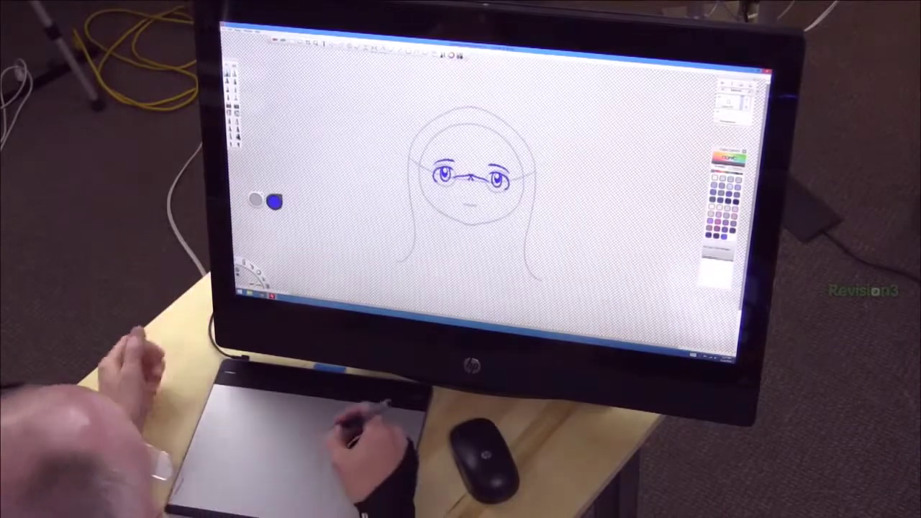
Try mirrored straight lines across the face with the straight line tool and undo them
left_click_drag(472, 176, 582, 76)
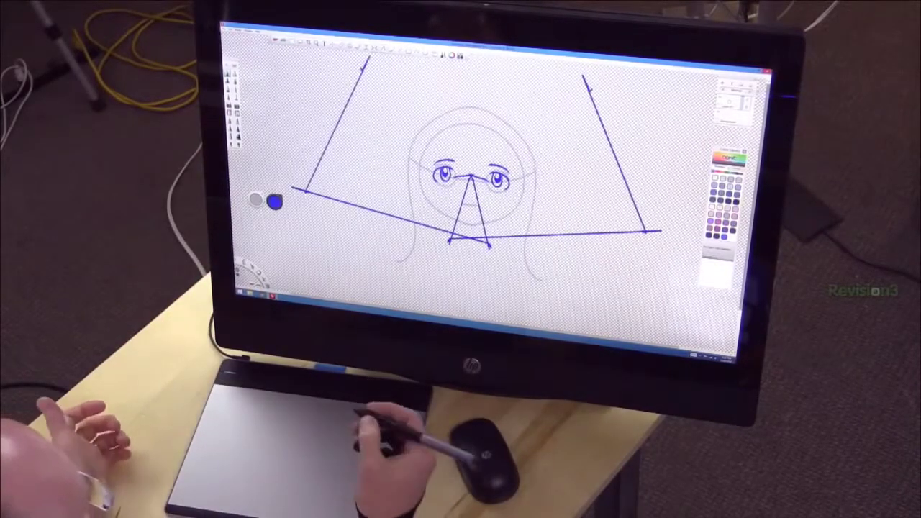
left_click(253, 287)
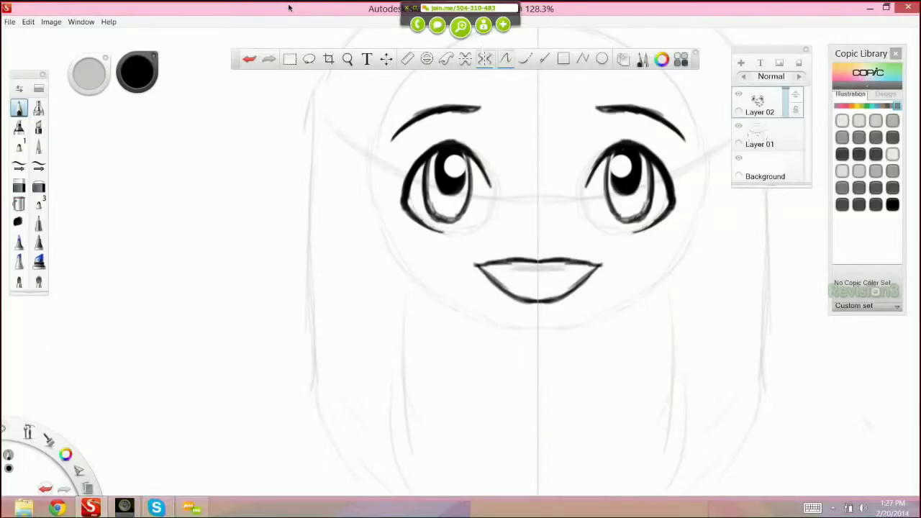
key("v")
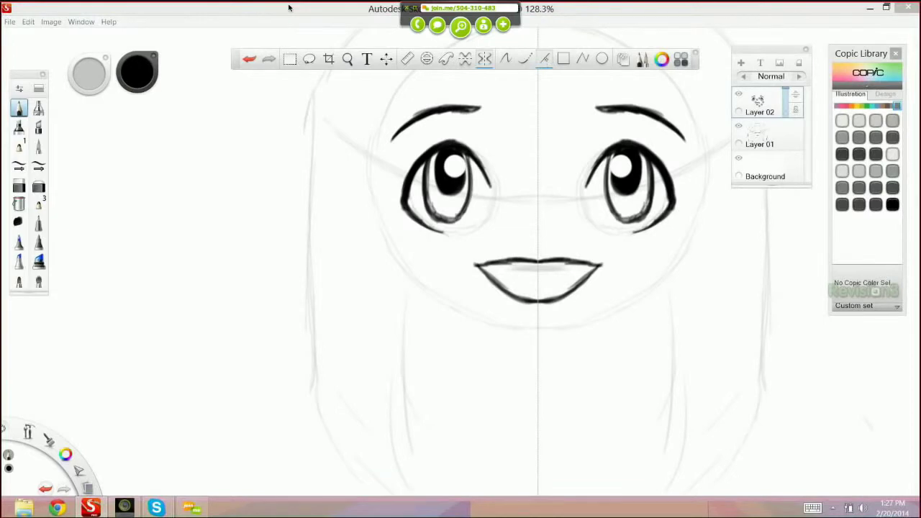
left_click_drag(559, 108, 472, 203)
left_click_drag(518, 107, 605, 203)
mouse_move(277, 230)
left_mouse_down()
mouse_move(457, 339)
mouse_move(459, 284)
left_mouse_up()
left_click_drag(458, 341, 290, 426)
key("ctrl+z")
key("ctrl+z")
key("ctrl+z")
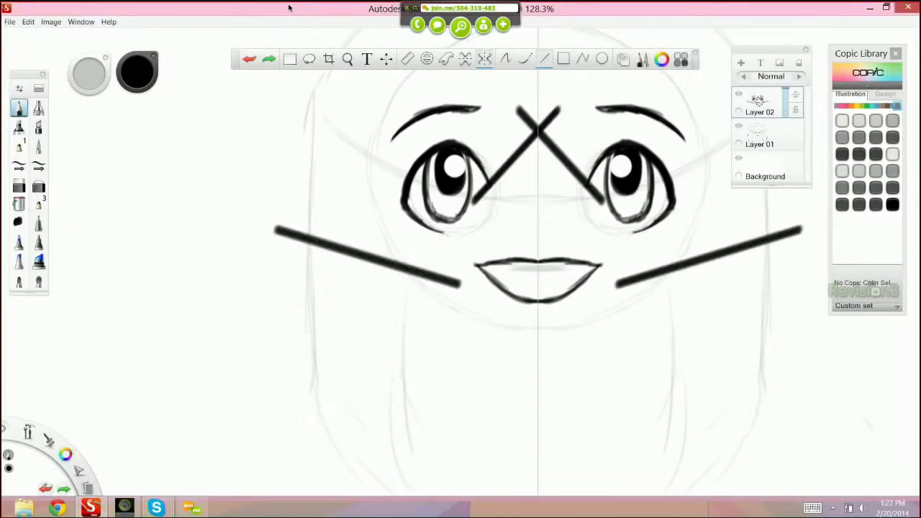
Return to smoothed freehand strokes, try loose mirrored curves around the face and undo them
left_click(506, 59)
mouse_move(358, 158)
left_mouse_down()
mouse_move(288, 407)
mouse_move(455, 438)
mouse_move(706, 393)
left_mouse_up()
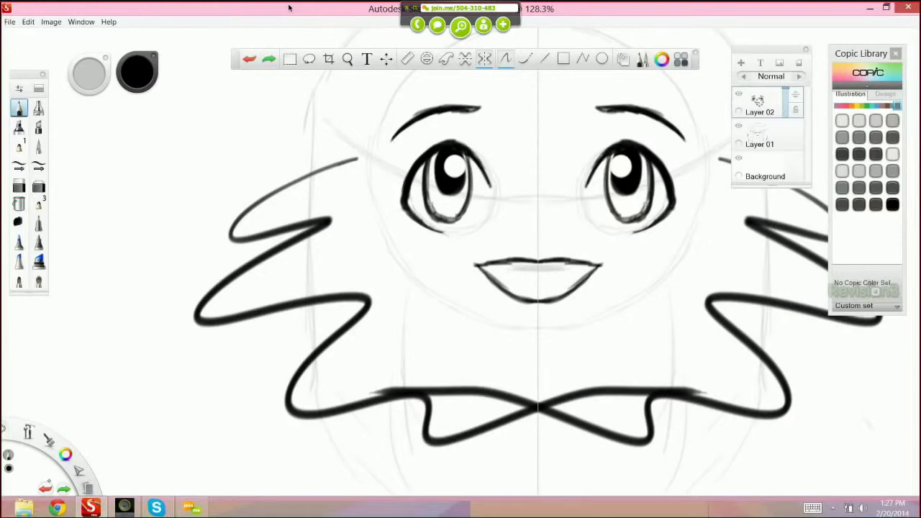
key("ctrl+z")
left_click_drag(235, 65, 237, 44)
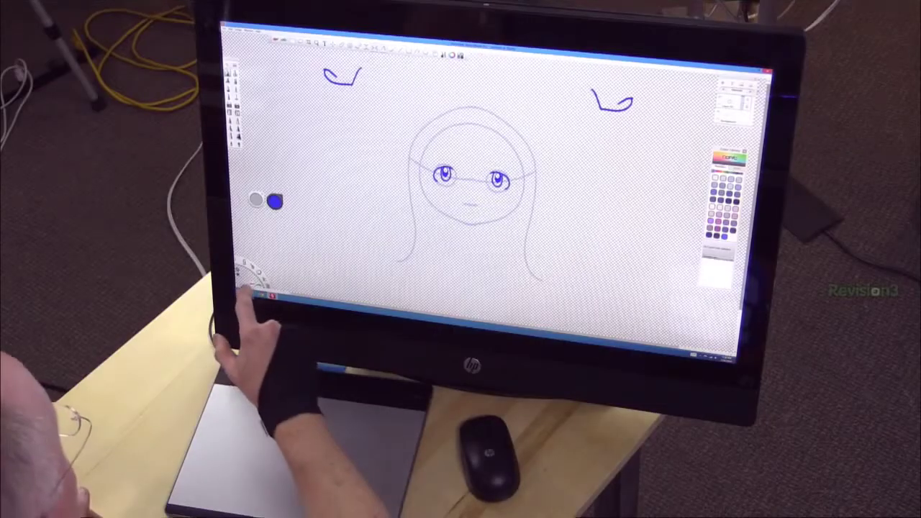
left_click_drag(243, 267, 288, 266)
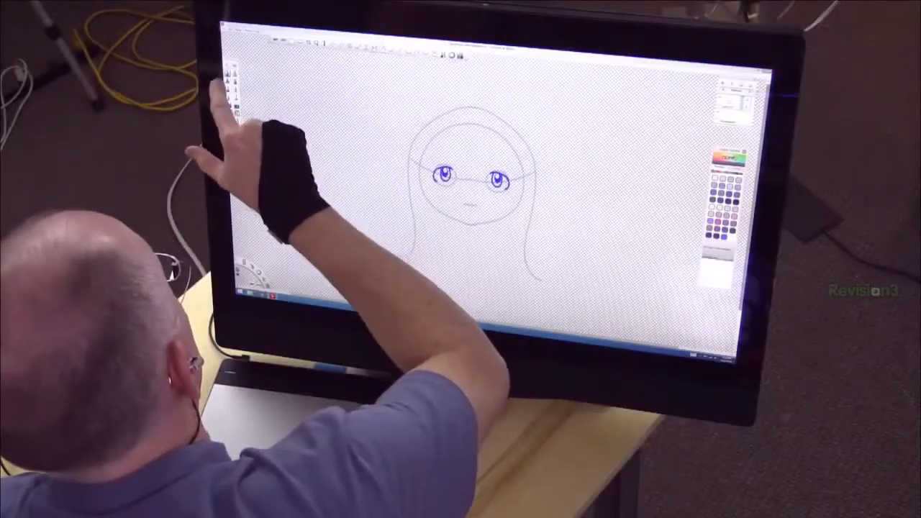
Redraw the eyebrow strokes with the brush and add a small curved nose centred just above the mouth
left_click(229, 78)
left_click_drag(434, 166, 451, 163)
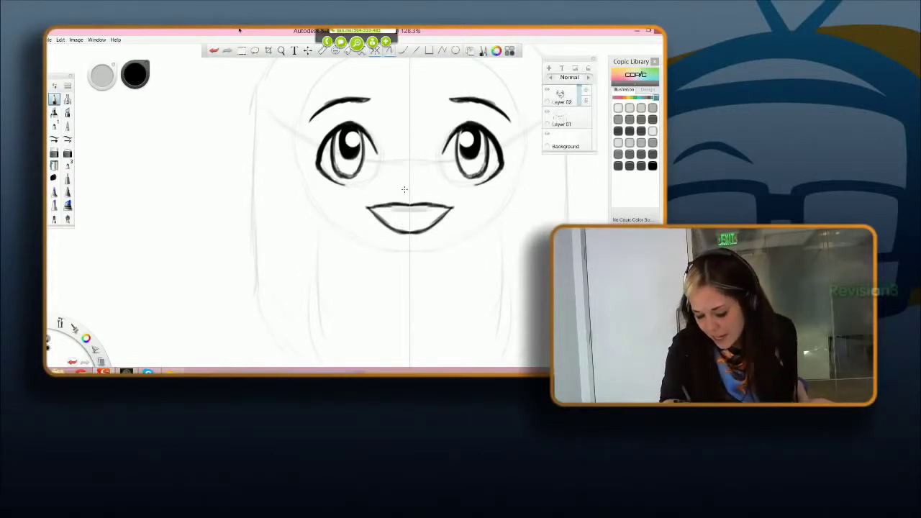
left_click_drag(407, 189, 417, 186)
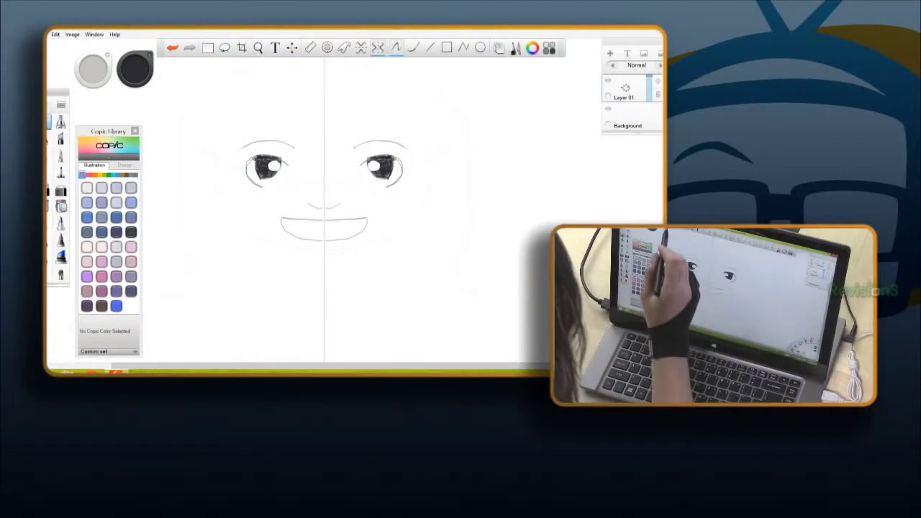
left_click_drag(343, 203, 324, 207)
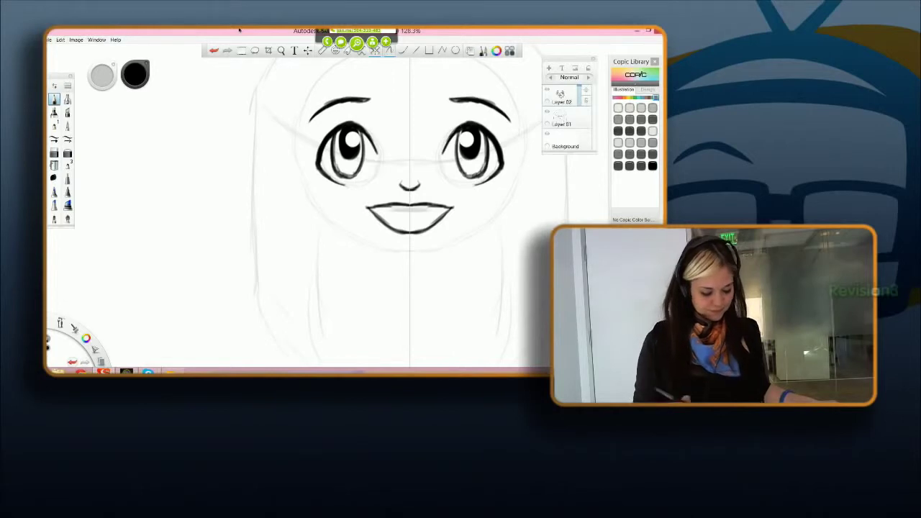
Switch to Skype and bring the open call window to the front
left_click(148, 372)
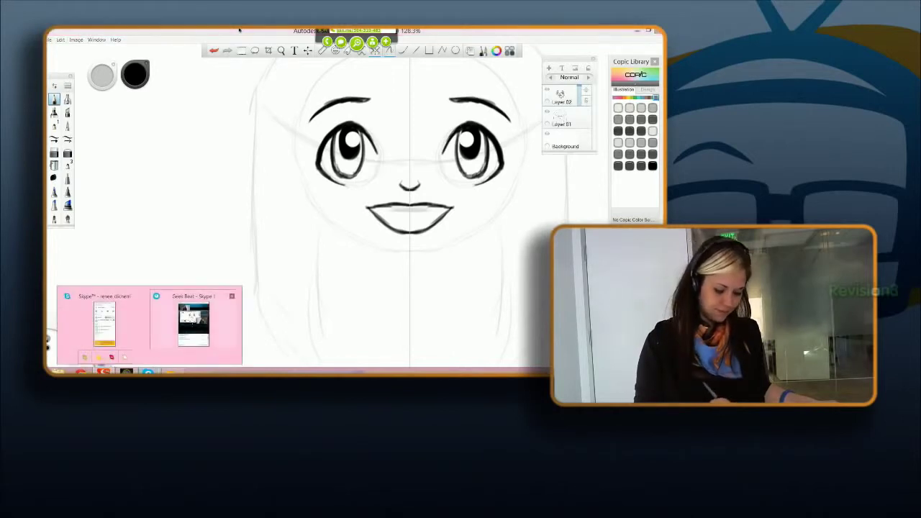
left_click(194, 324)
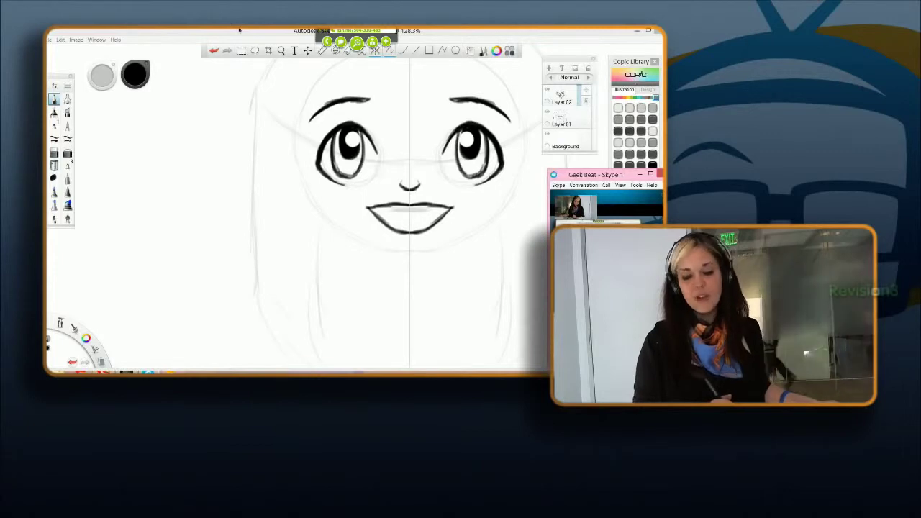
mouse_move(172, 373)
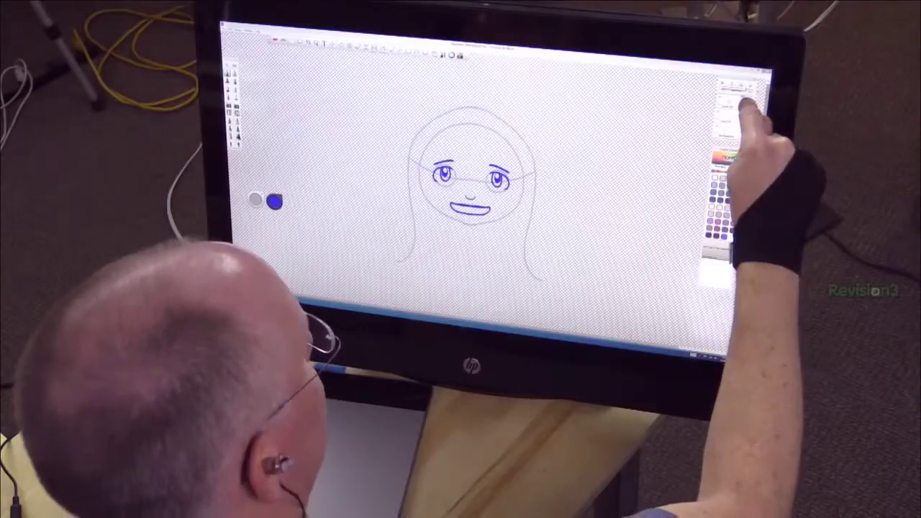
Try out the layer selection and the fill tool, bringing the Skype call window back up in between
left_click(742, 119)
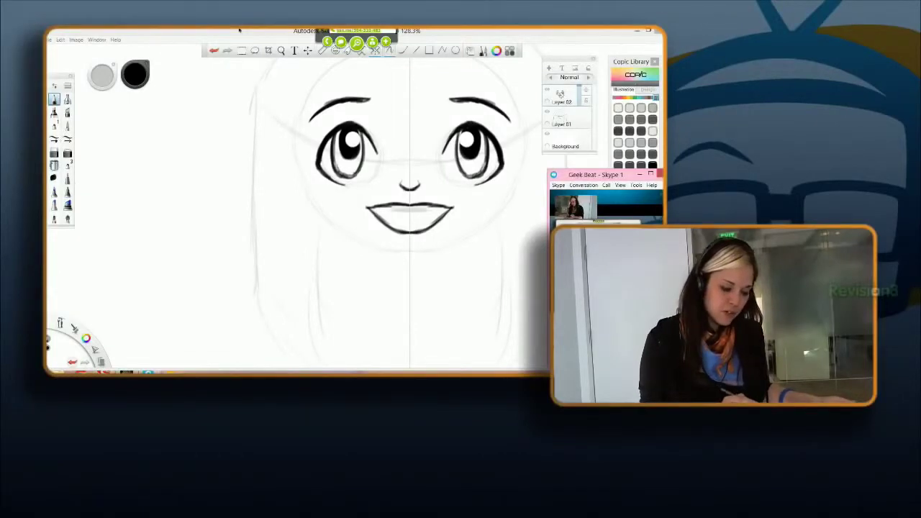
left_click(54, 165)
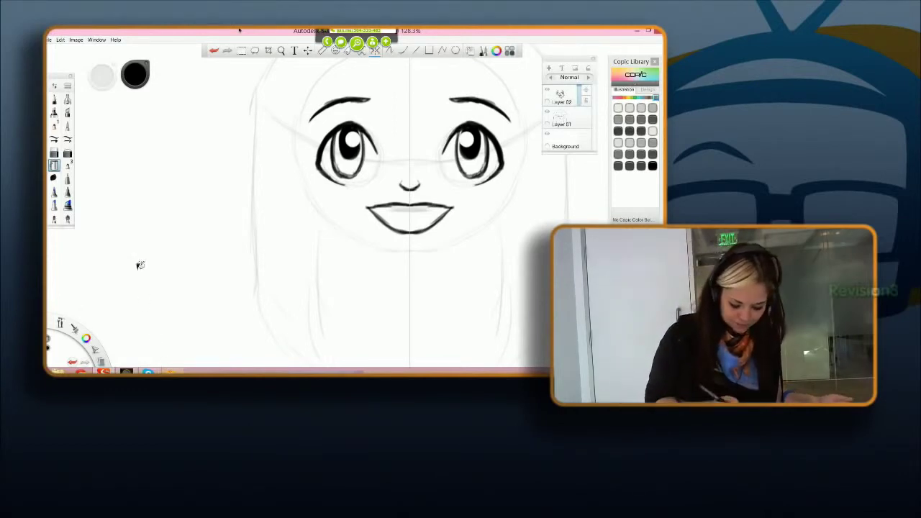
left_click(148, 373)
left_click(194, 327)
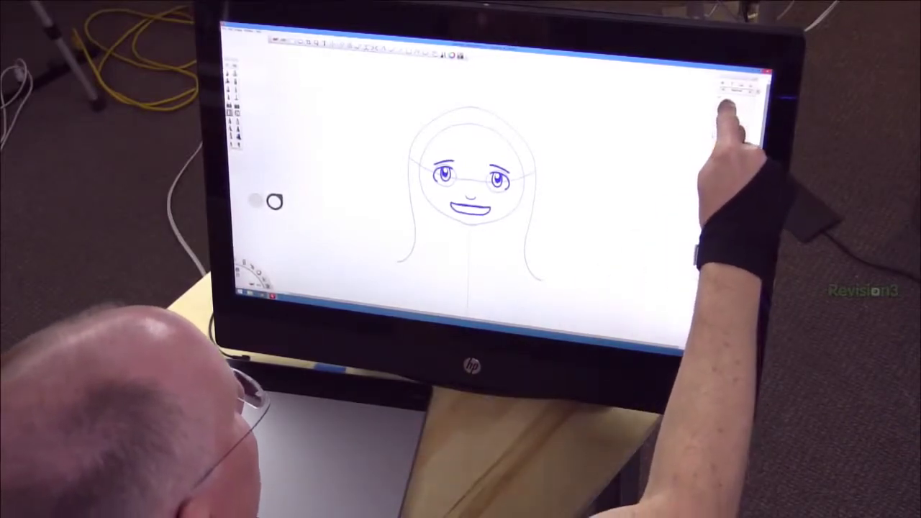
left_click(735, 102)
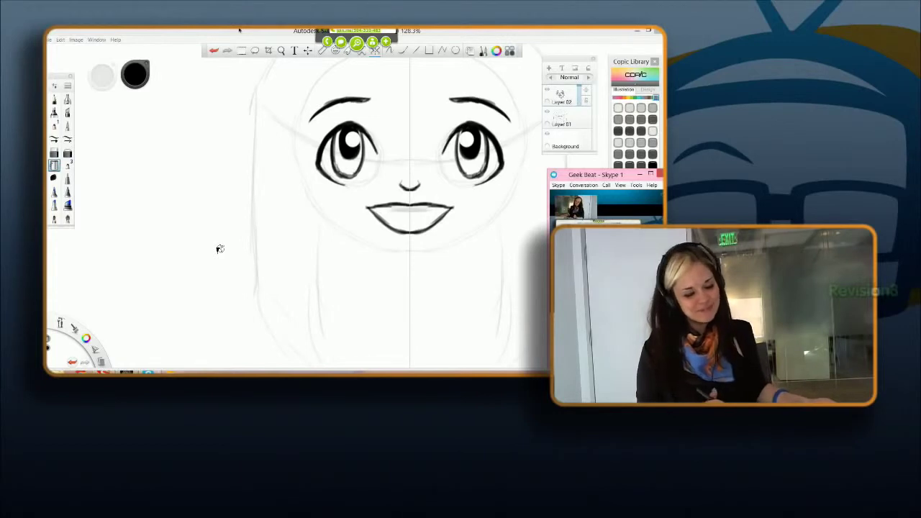
Return to the brush, try a short mirrored stroke in the empty canvas beside the face and undo it
left_click(55, 100)
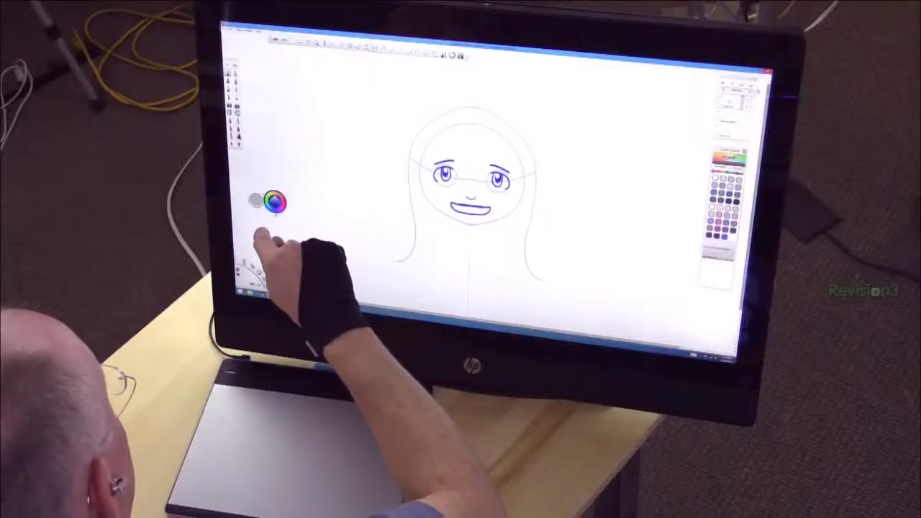
left_click_drag(304, 134, 285, 164)
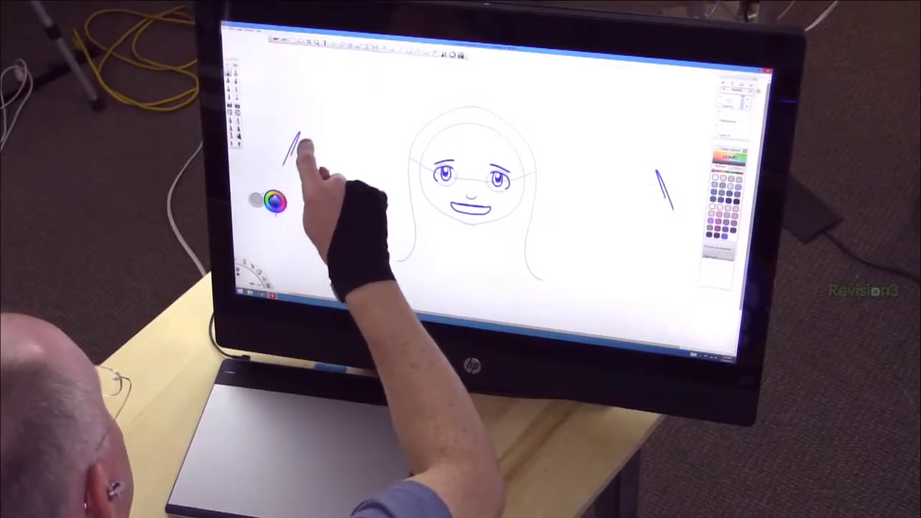
left_click(247, 289)
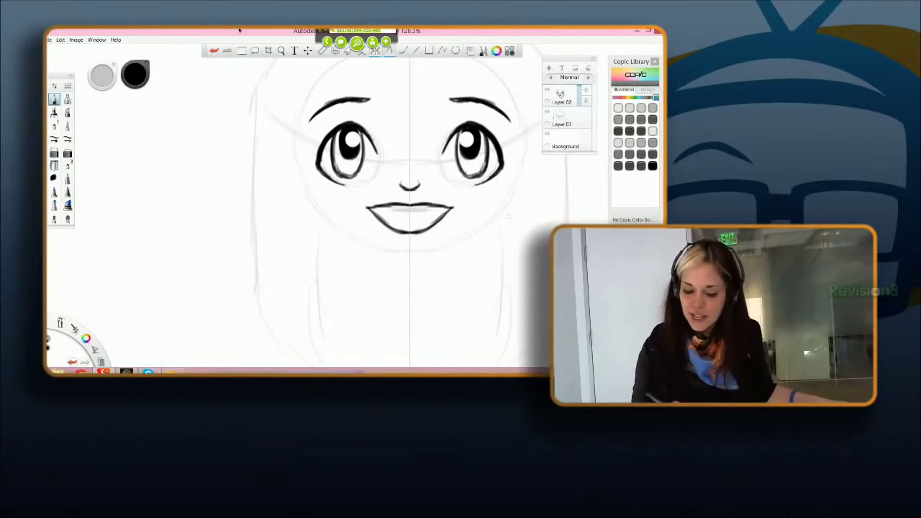
Ink the mirrored face outline from the temples along the cheeks and jaw to a rounded chin on the centre line
left_click_drag(525, 138, 512, 188)
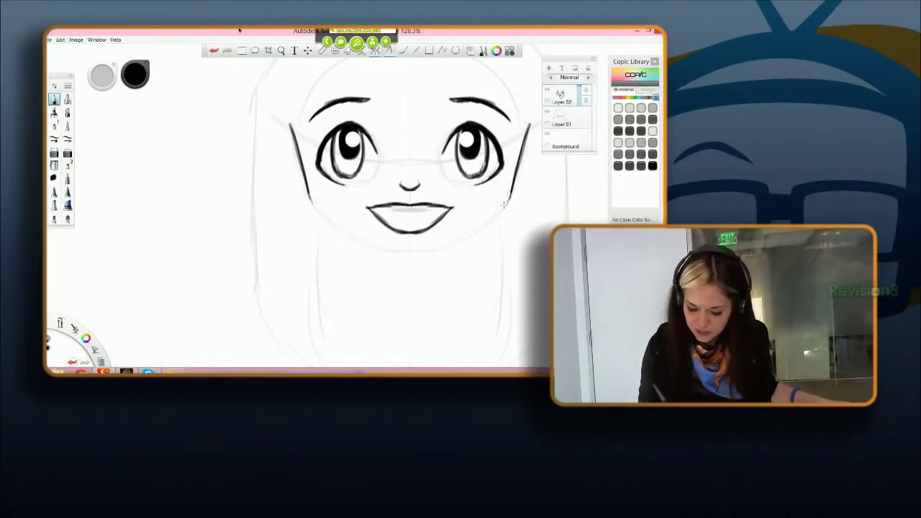
mouse_move(511, 198)
left_mouse_down()
mouse_move(452, 246)
mouse_move(411, 254)
left_mouse_up()
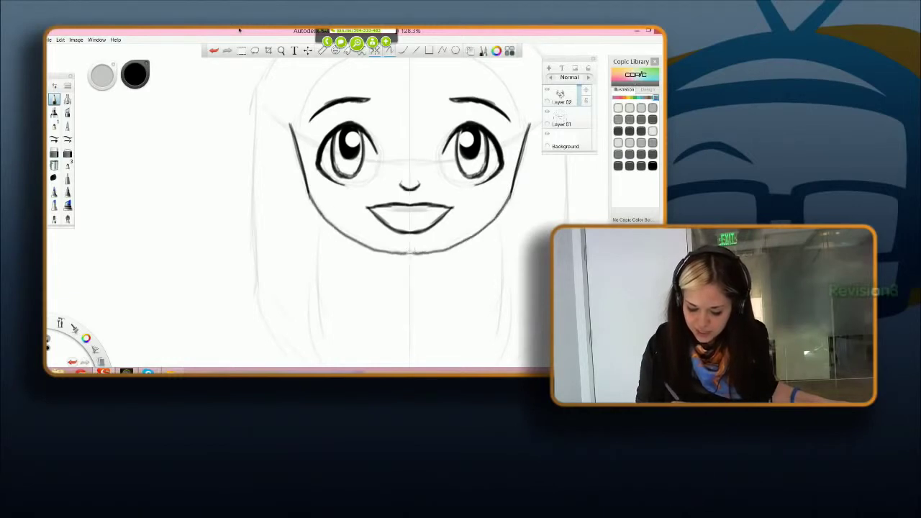
mouse_move(471, 232)
left_mouse_down()
mouse_move(415, 254)
mouse_move(504, 205)
left_mouse_up()
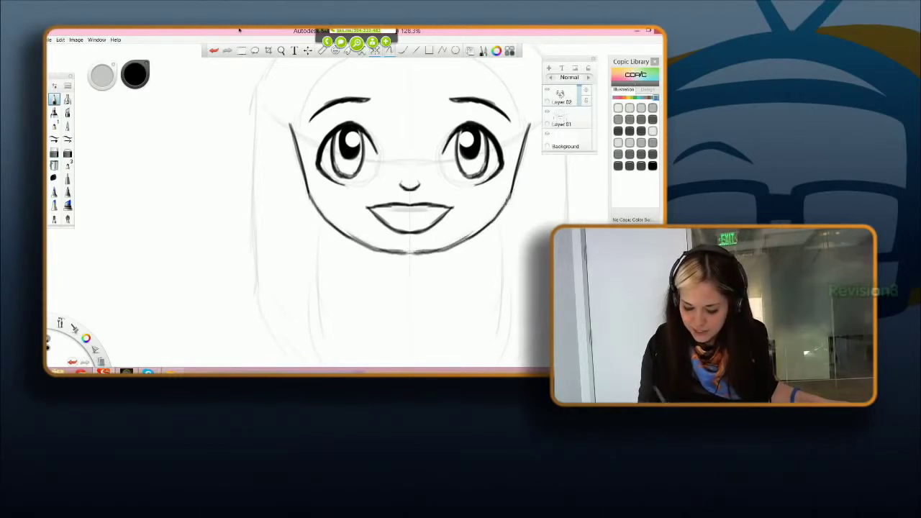
left_click_drag(531, 118, 524, 147)
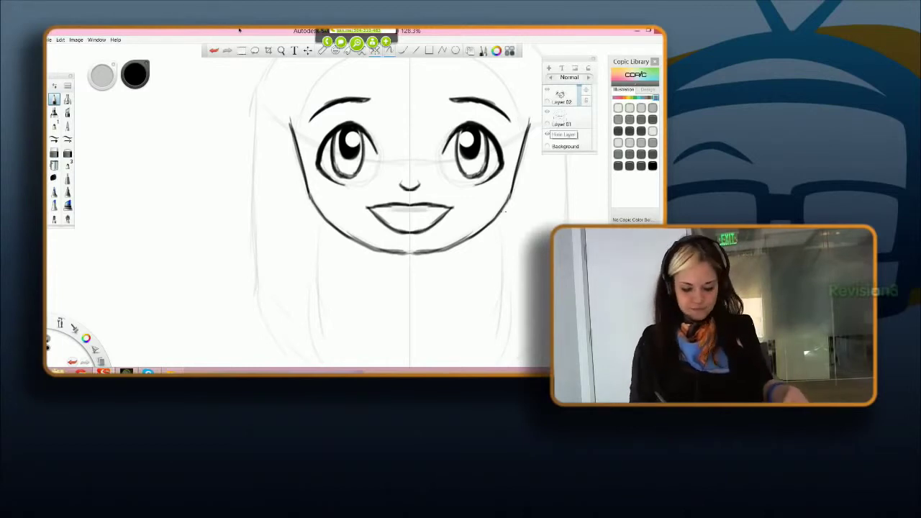
key("space")
left_click_drag(503, 213, 483, 231)
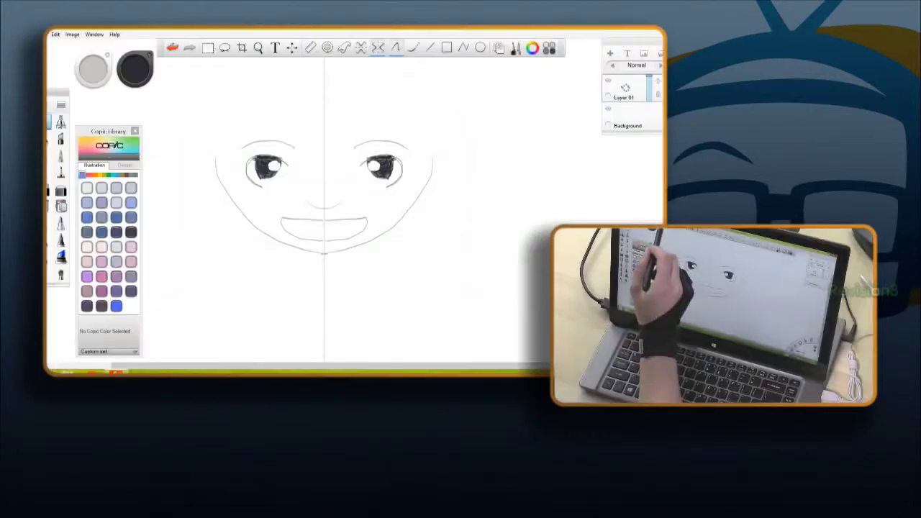
Undo the last two chin strokes and redraw the face outline starting from the side of the cheek
left_click(172, 48)
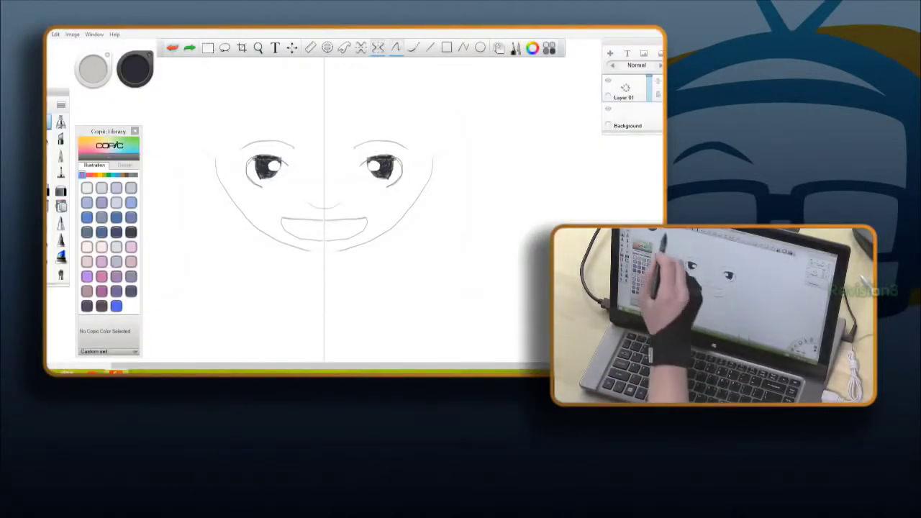
left_click(172, 47)
left_click_drag(432, 157, 434, 183)
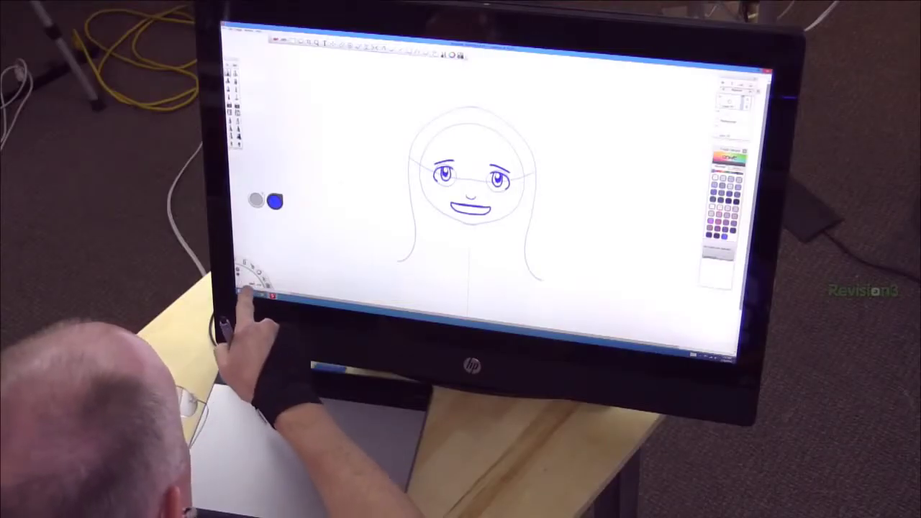
Undo the last stroke and draw small mirrored hooks on the tips of the antenna lines above the head
left_click(246, 285)
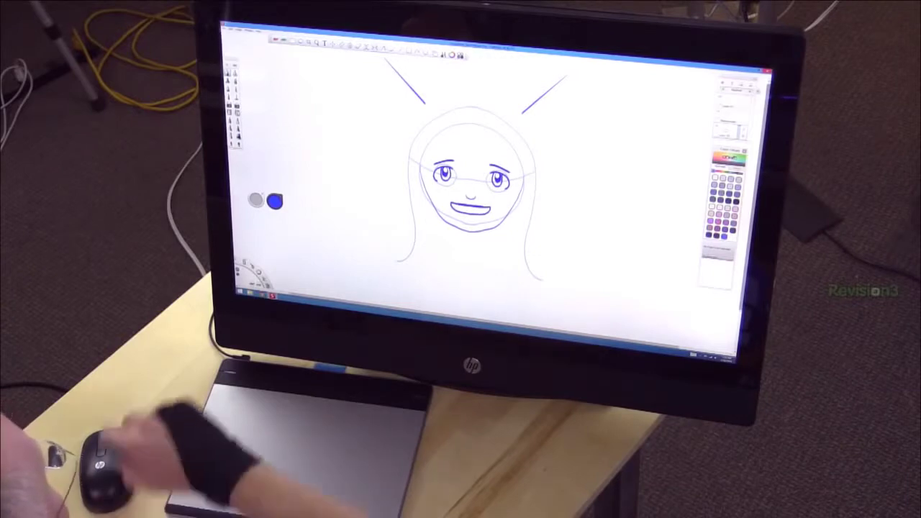
left_click_drag(387, 62, 383, 68)
left_click(230, 106)
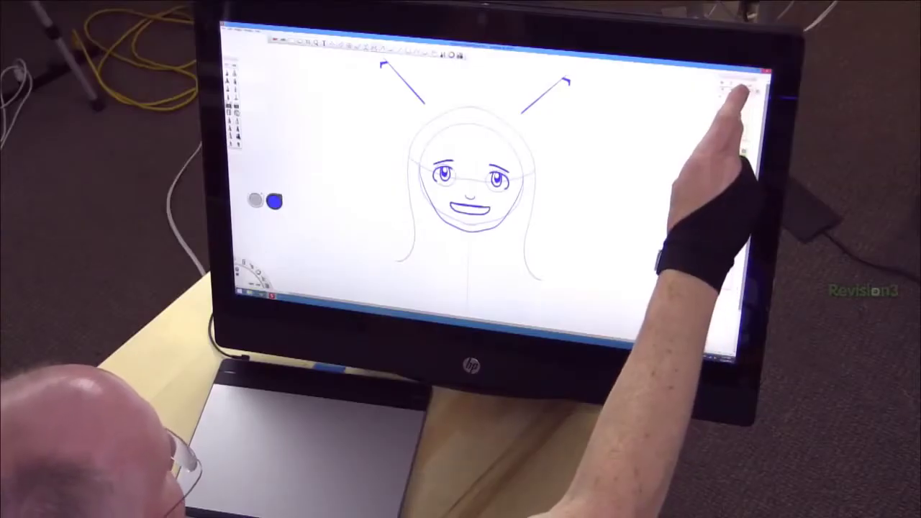
Go through the layers in the layer list
left_click(740, 90)
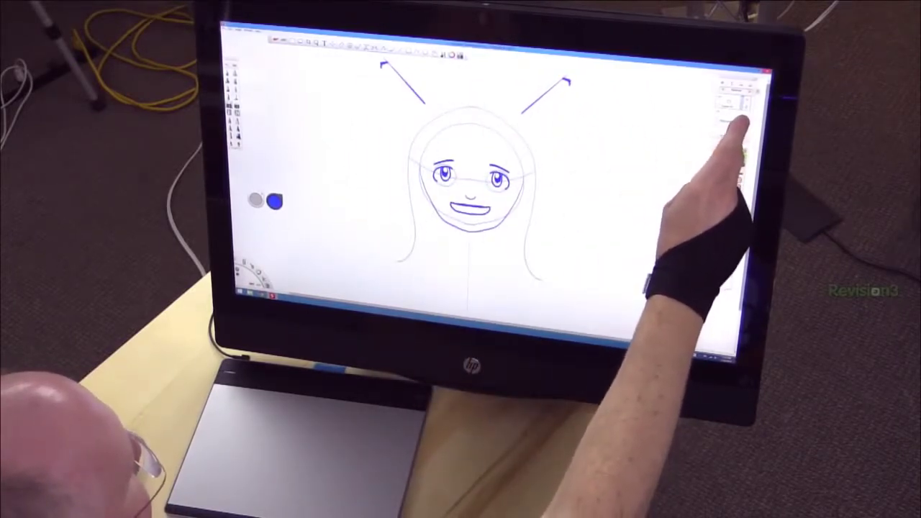
left_click(735, 112)
left_click(738, 123)
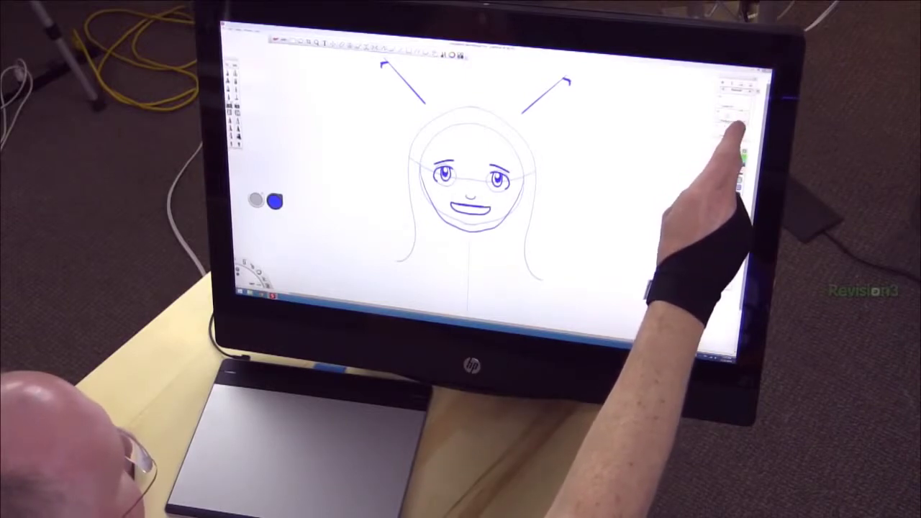
left_click(736, 128)
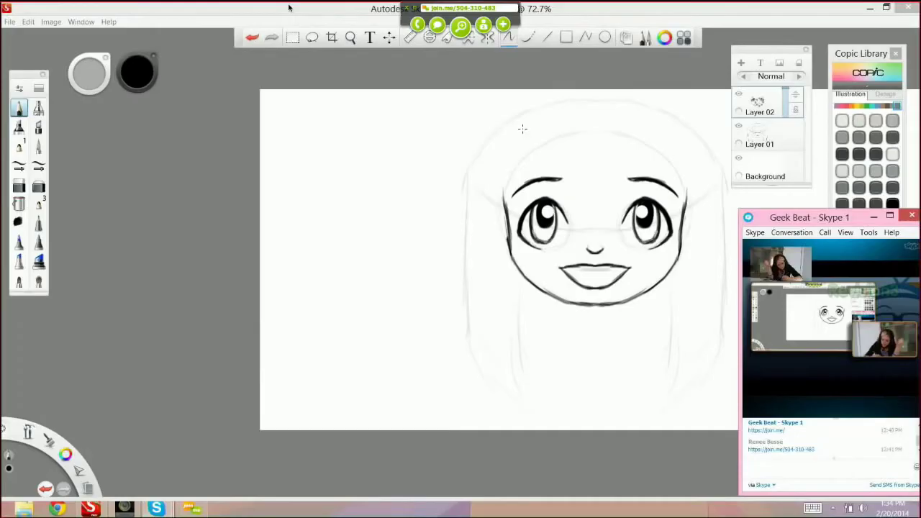
Draw side-swept bangs without symmetry, and with symmetry turned on ink the mirrored outer hair outline around the head
left_click_drag(522, 129, 560, 158)
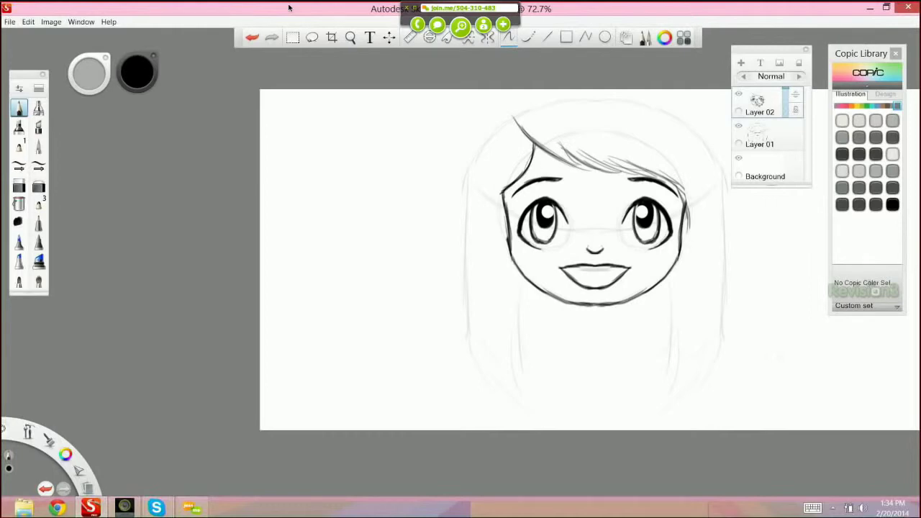
left_click(487, 39)
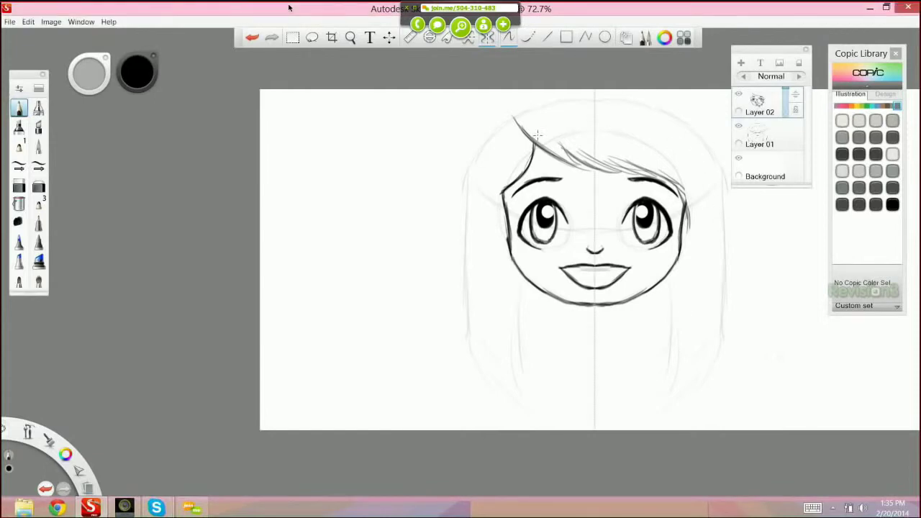
mouse_move(516, 101)
left_mouse_down()
mouse_move(475, 151)
mouse_move(484, 135)
mouse_move(465, 207)
left_mouse_up()
left_click_drag(489, 134, 468, 306)
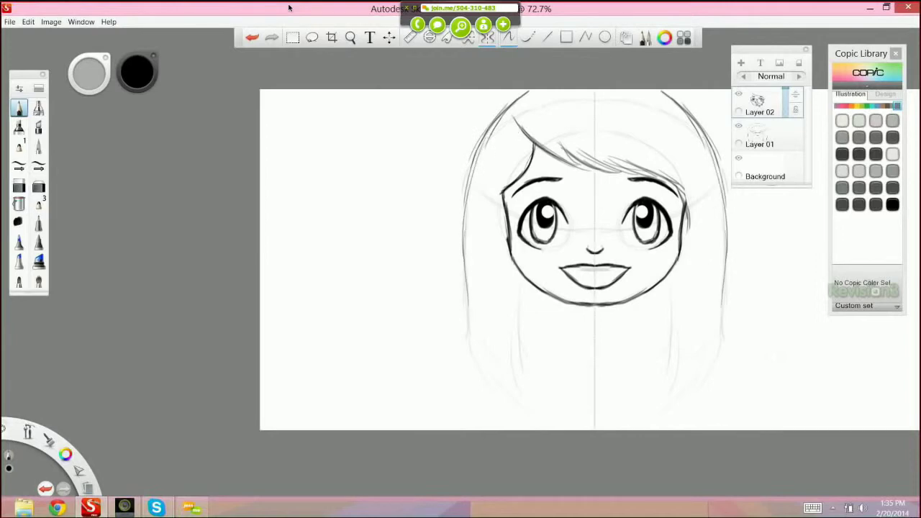
Extend the mirrored hair down past the chin to outward-flicked ends and add inner strands on both sides of the neck
mouse_move(469, 189)
left_mouse_down()
mouse_move(463, 270)
mouse_move(466, 304)
mouse_move(480, 307)
mouse_move(465, 293)
mouse_move(492, 418)
left_mouse_up()
left_click_drag(475, 329, 489, 402)
left_click_drag(521, 302, 535, 373)
left_click_drag(528, 316, 533, 386)
left_click_drag(530, 337, 525, 398)
left_click_drag(523, 343, 515, 408)
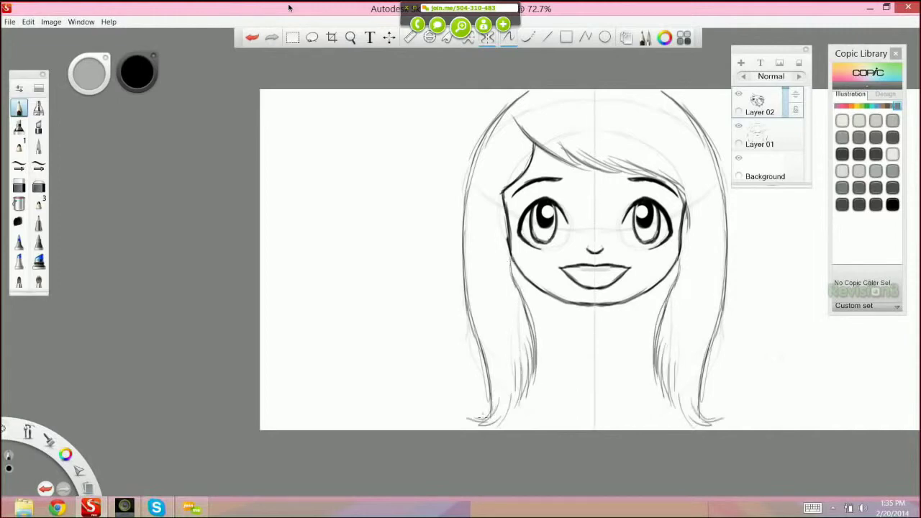
Retrace the outer hair outline from the flicked ends up to the crown and hide the guide sketch on Layer 01
mouse_move(491, 392)
left_mouse_down()
mouse_move(464, 292)
mouse_move(461, 183)
mouse_move(529, 90)
left_mouse_up()
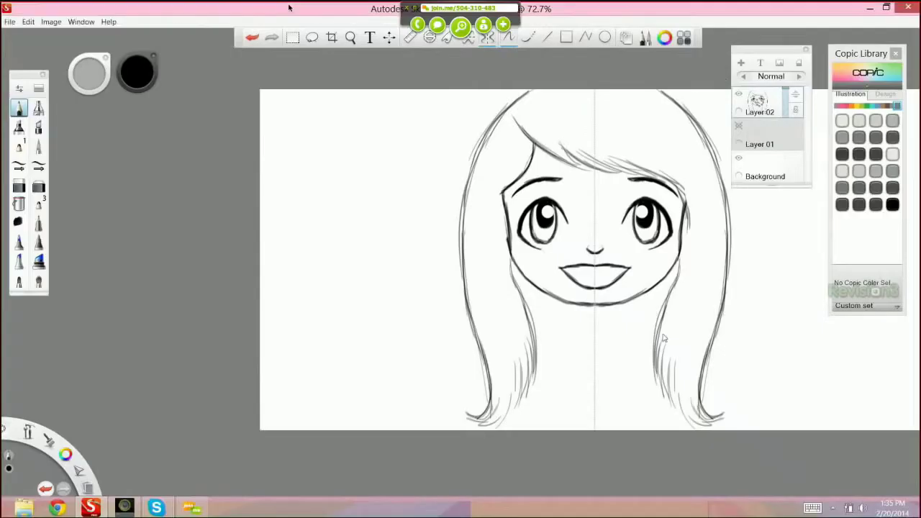
key("space")
left_click_drag(502, 259, 500, 257)
left_click_drag(670, 336, 593, 362)
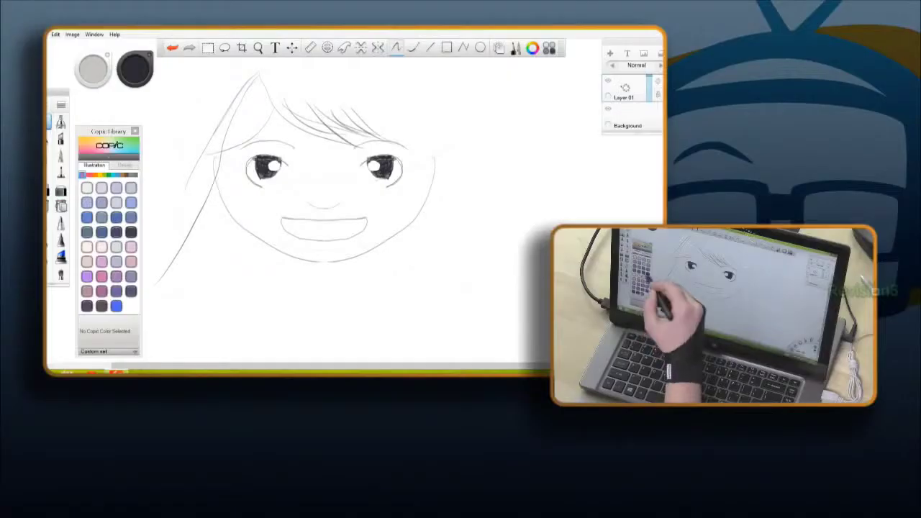
Undo the last hair stroke and try a hair outline across the crown and down both sides of the face
key("ctrl+z")
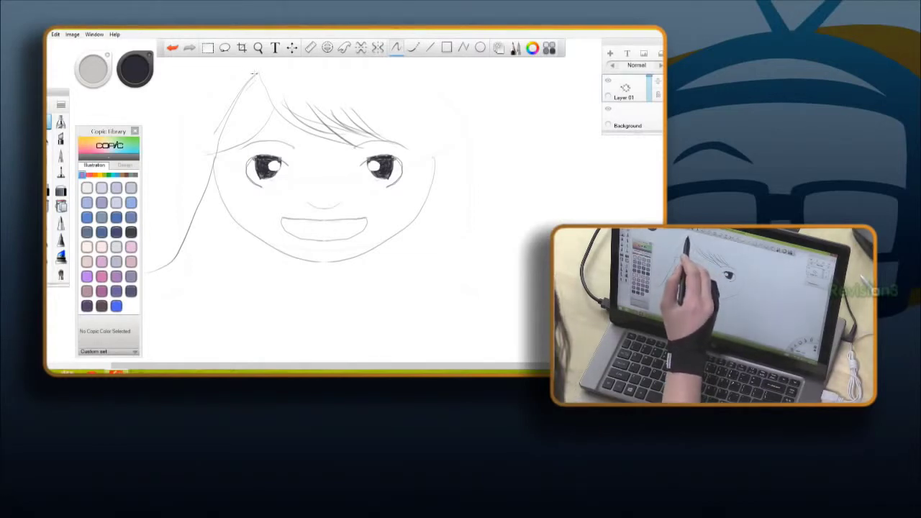
left_click_drag(252, 75, 334, 69)
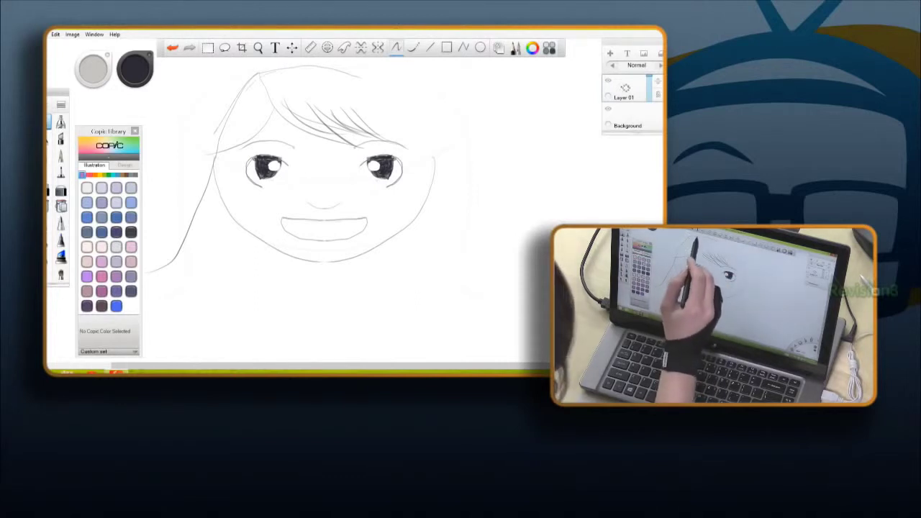
left_click_drag(415, 112, 498, 255)
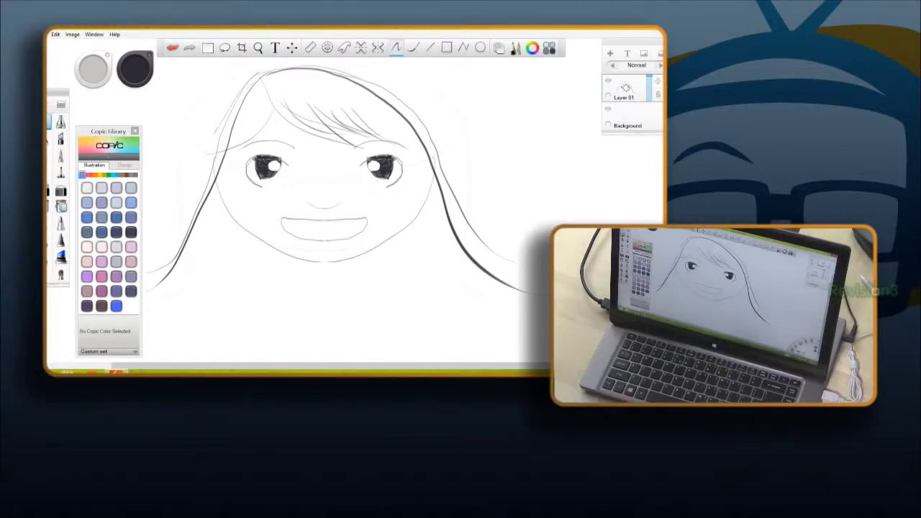
Undo the outer hair strokes back to the bare bangs and face
left_click(172, 47)
left_click(172, 47)
left_click(172, 47)
left_click(172, 48)
left_click(172, 47)
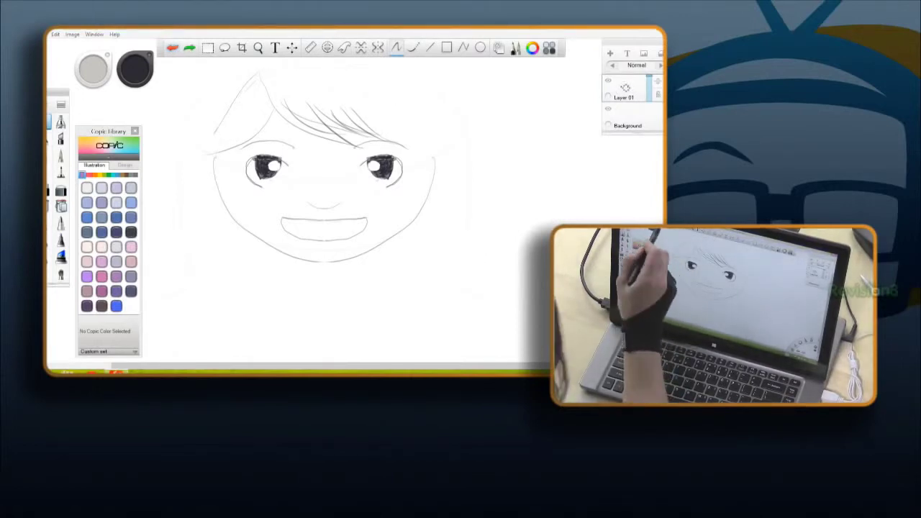
left_click(172, 47)
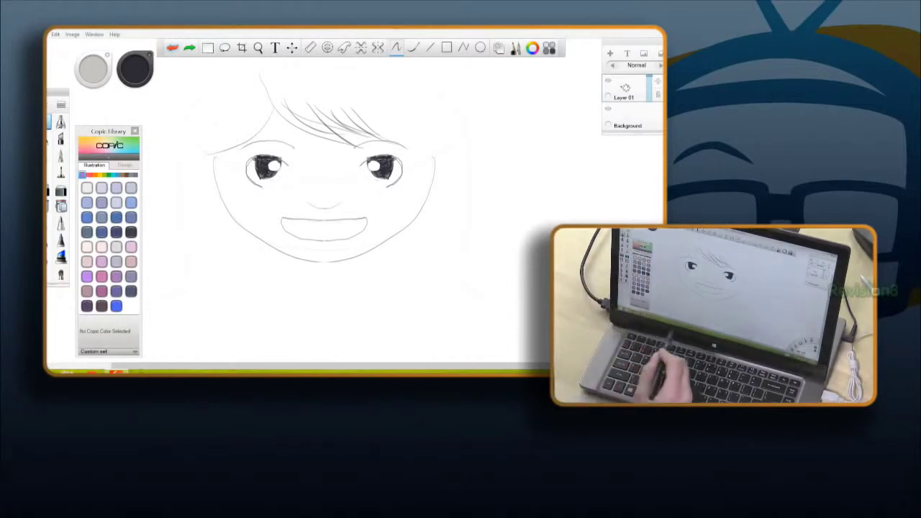
Redraw the hair outline as one wide arch over the head down both sides, and darken the bangs and hairline
left_click(262, 86)
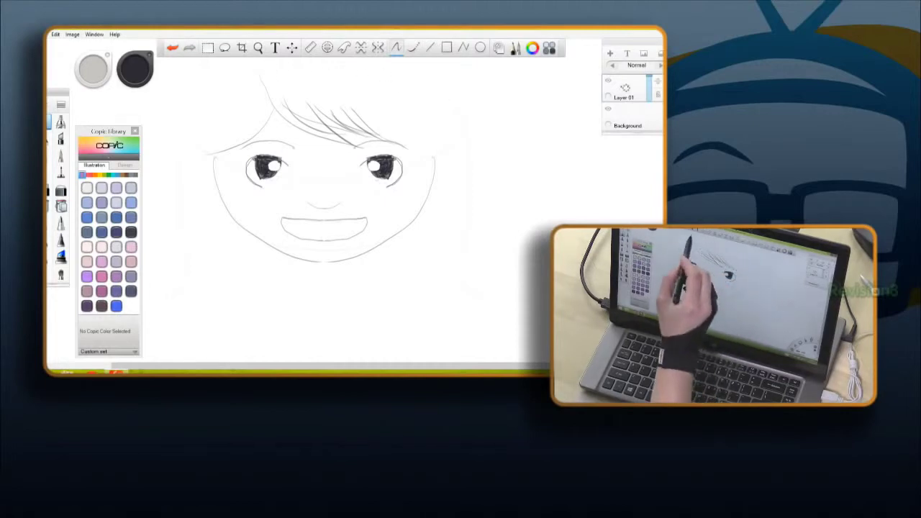
mouse_move(309, 66)
left_mouse_down()
mouse_move(422, 92)
mouse_move(481, 215)
mouse_move(547, 306)
left_mouse_up()
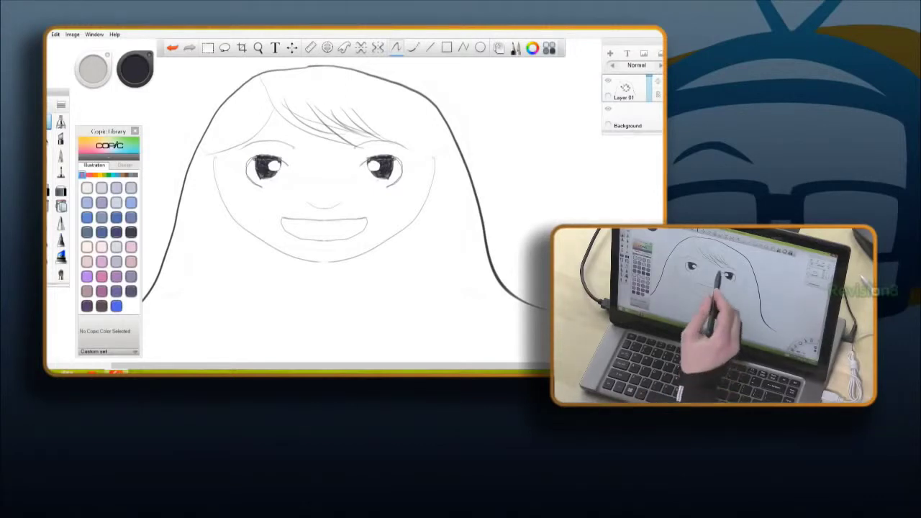
mouse_move(262, 77)
left_mouse_down()
mouse_move(328, 132)
mouse_move(358, 144)
left_mouse_up()
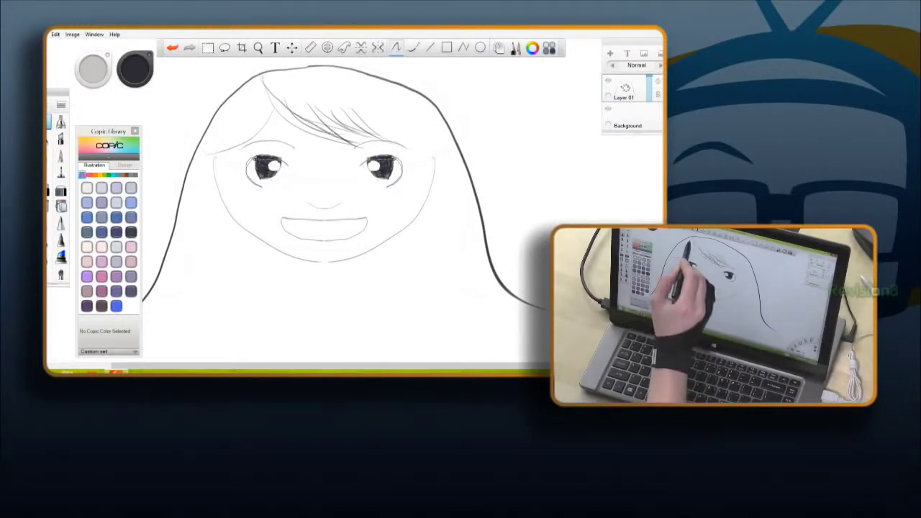
mouse_move(261, 78)
left_mouse_down()
mouse_move(273, 107)
mouse_move(370, 155)
left_mouse_up()
left_click_drag(267, 119, 186, 161)
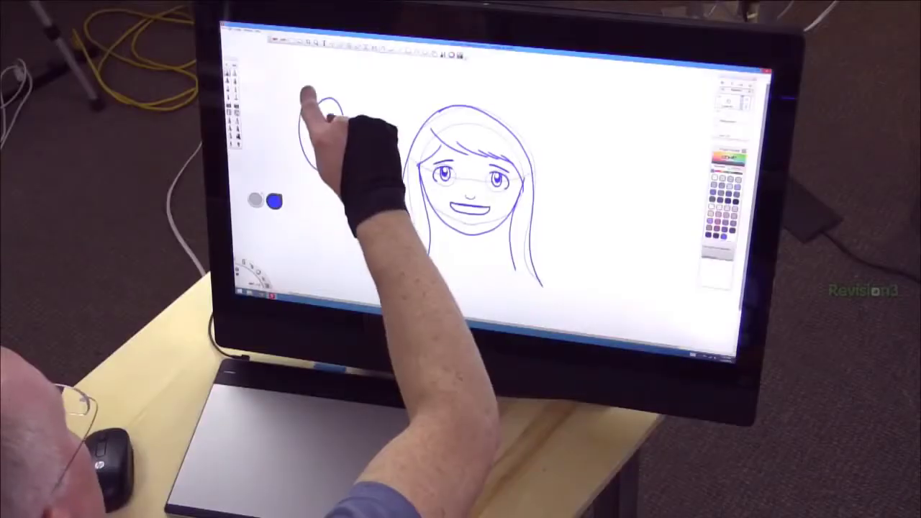
mouse_move(308, 90)
left_mouse_down()
mouse_move(323, 150)
mouse_move(317, 128)
mouse_move(324, 137)
mouse_move(371, 90)
left_mouse_up()
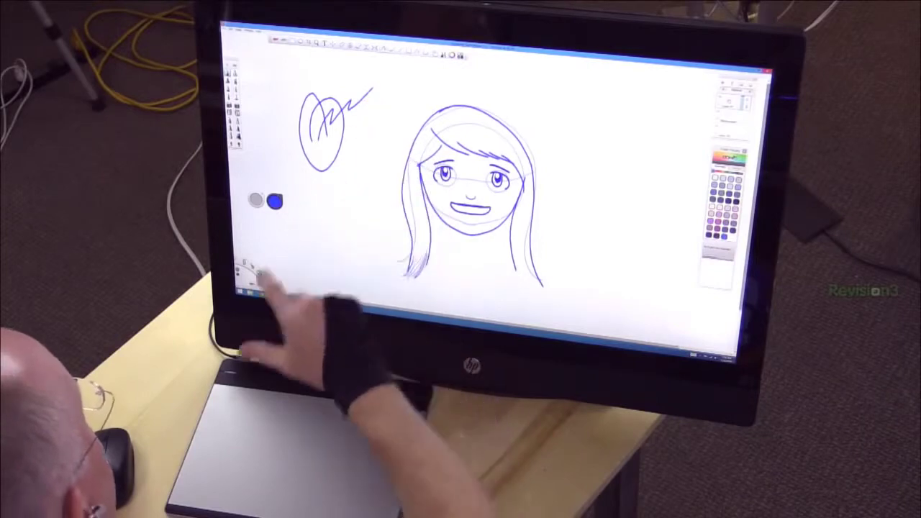
left_click(249, 284)
left_click(249, 284)
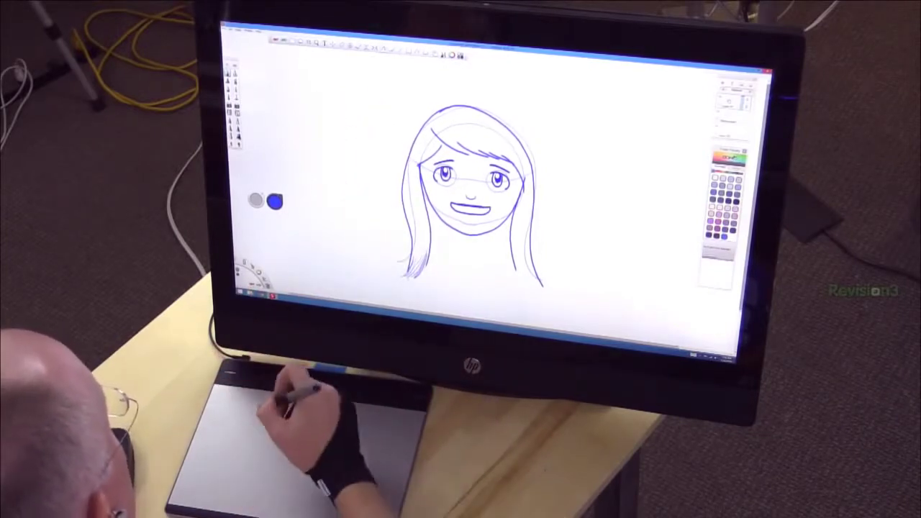
mouse_move(373, 124)
left_mouse_down()
mouse_move(339, 139)
mouse_move(331, 135)
mouse_move(339, 127)
left_mouse_up()
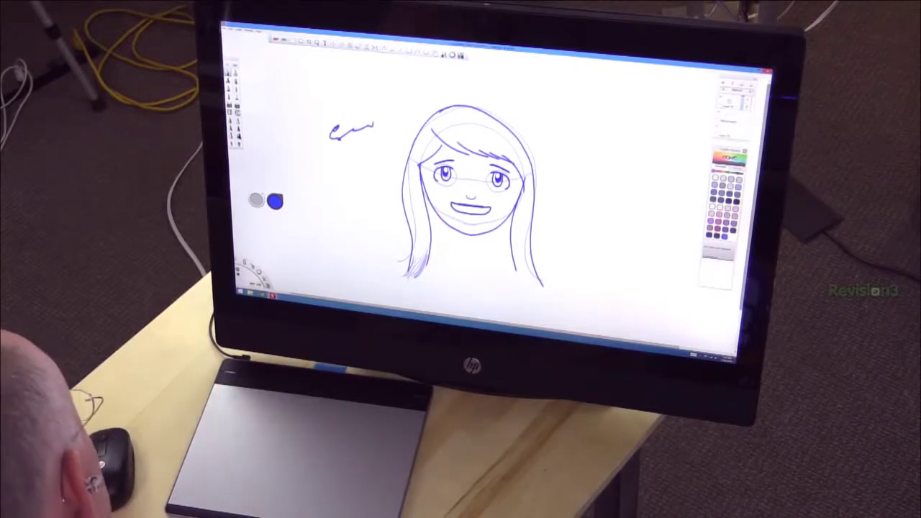
mouse_move(335, 129)
left_mouse_down()
mouse_move(349, 139)
mouse_move(378, 121)
left_mouse_up()
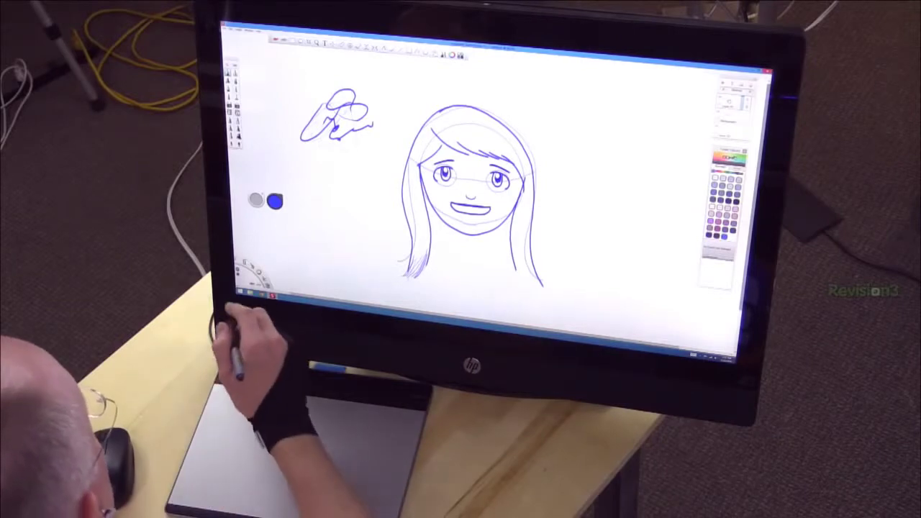
left_click(249, 284)
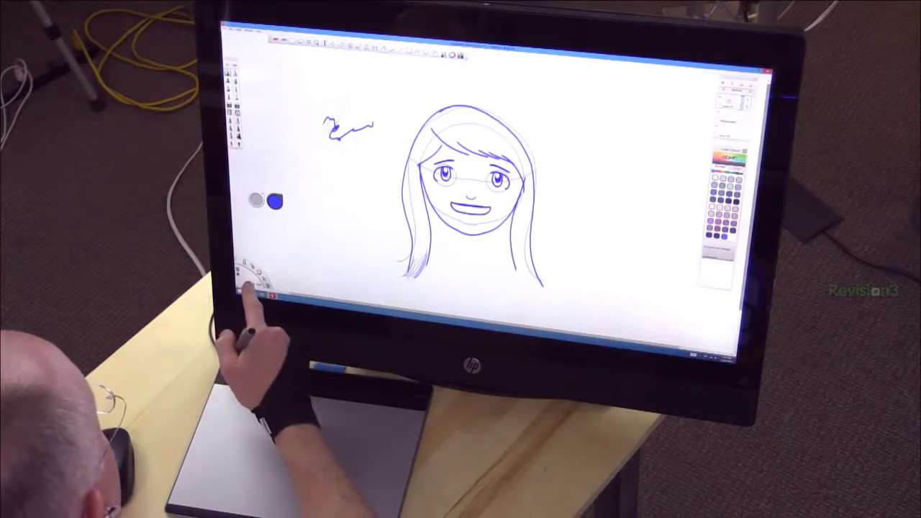
left_click(248, 284)
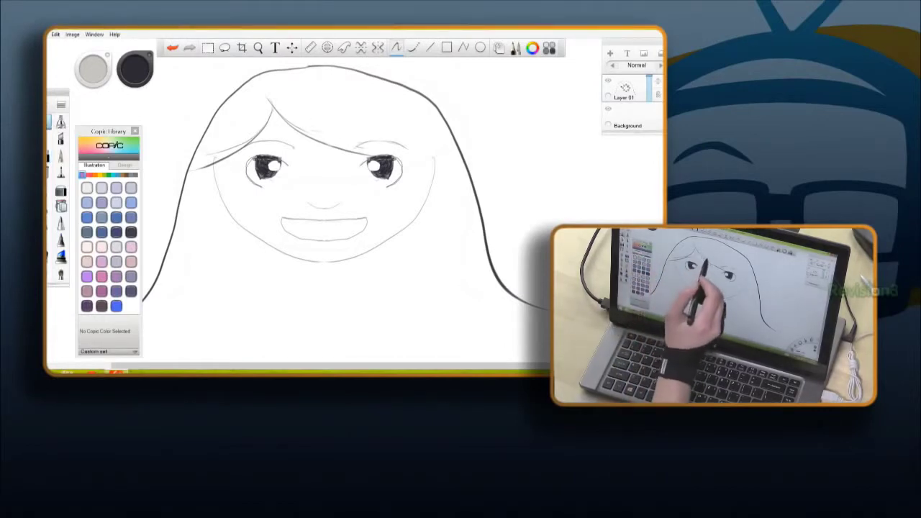
Try sketching loose hair strands along the bangs, and undo them
left_click_drag(311, 124, 382, 150)
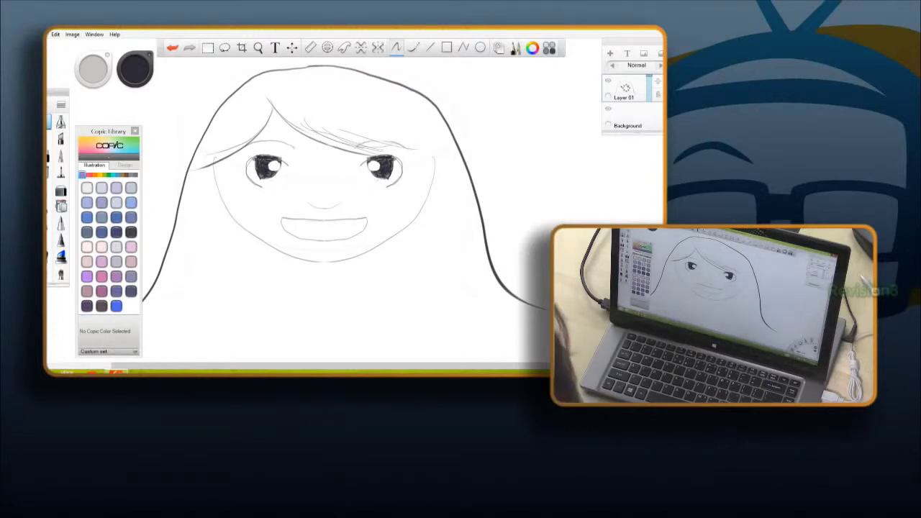
left_click(172, 49)
left_click(172, 48)
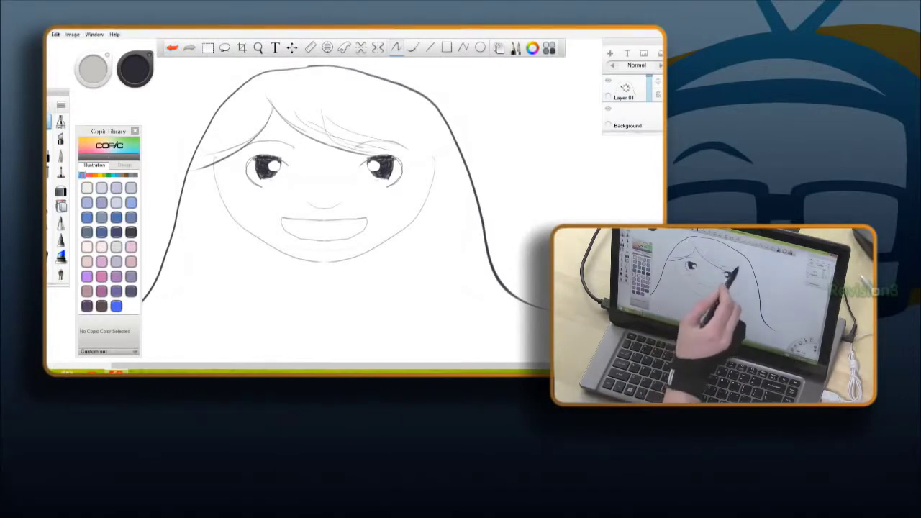
left_click(172, 48)
left_click(172, 48)
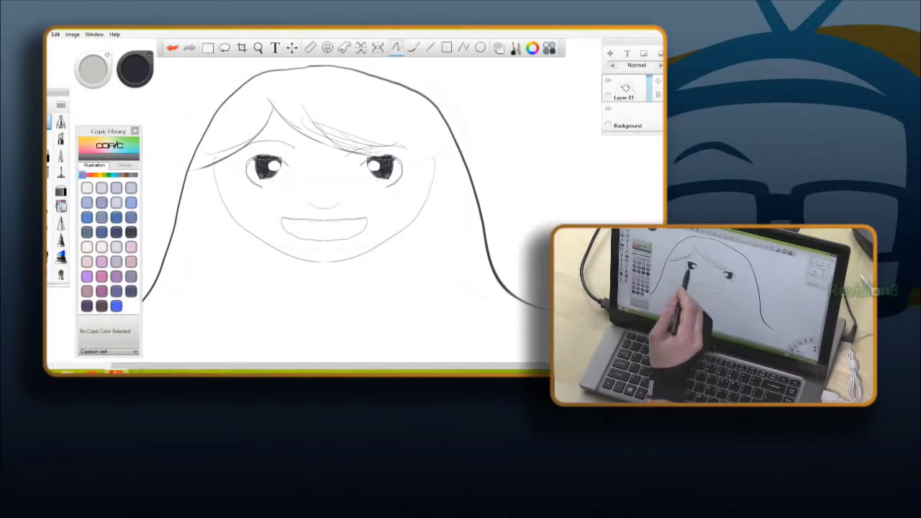
left_click(174, 49)
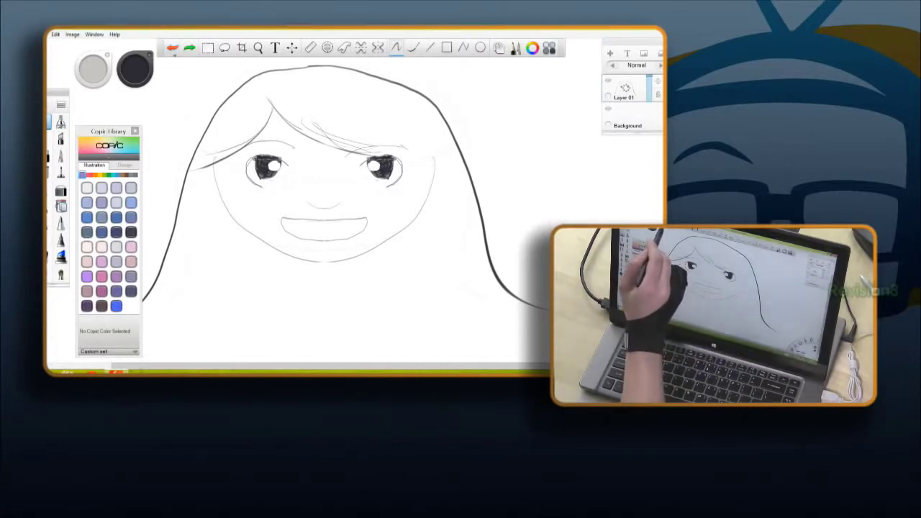
left_click(172, 47)
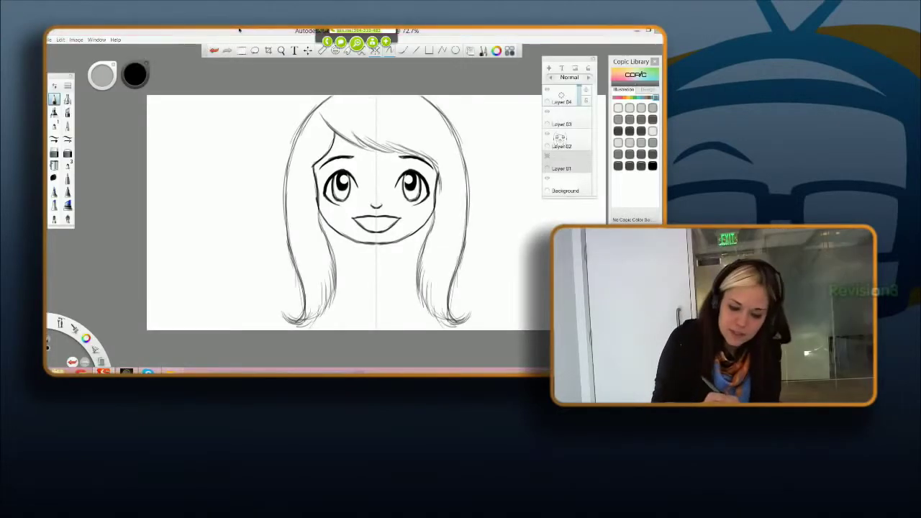
Undo the addition of Layer 04 and move Layer 03 beneath the Layer 02 line art
key("ctrl+z")
left_click(240, 30)
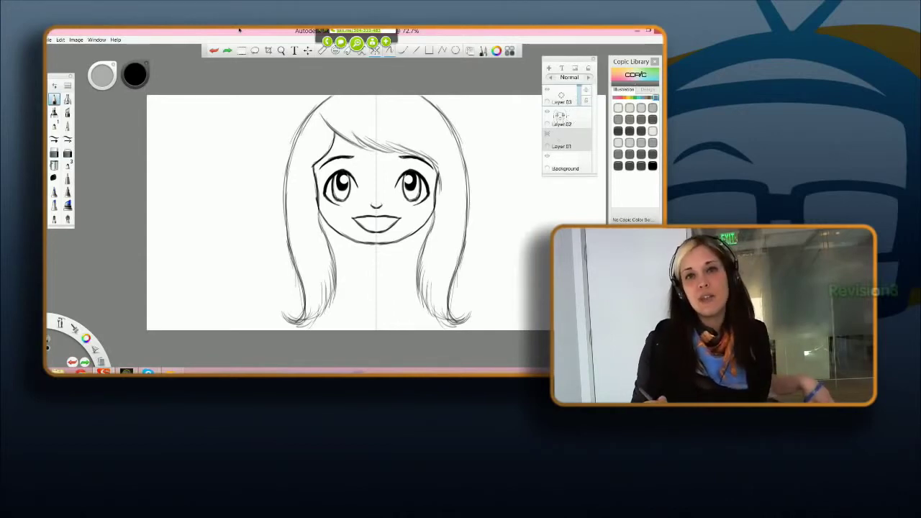
left_click_drag(562, 94, 580, 130)
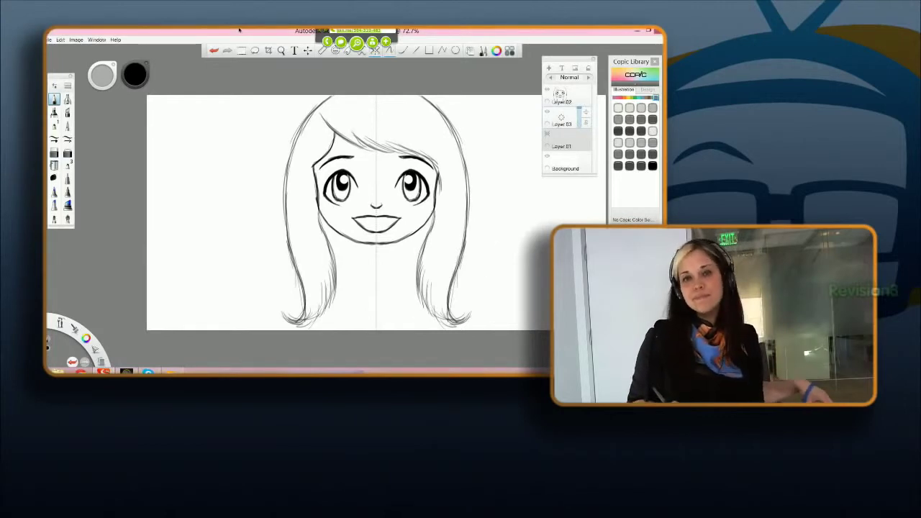
Choose the airbrush and the Copic colour Peach Puff for the skin, undoing a black test stroke between the eyes
left_click(67, 126)
left_click_drag(578, 110, 564, 124)
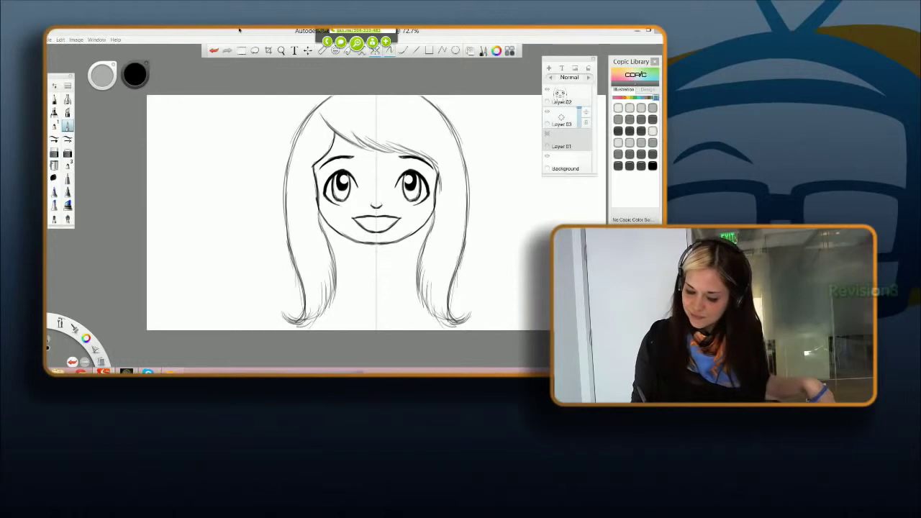
left_click(625, 98)
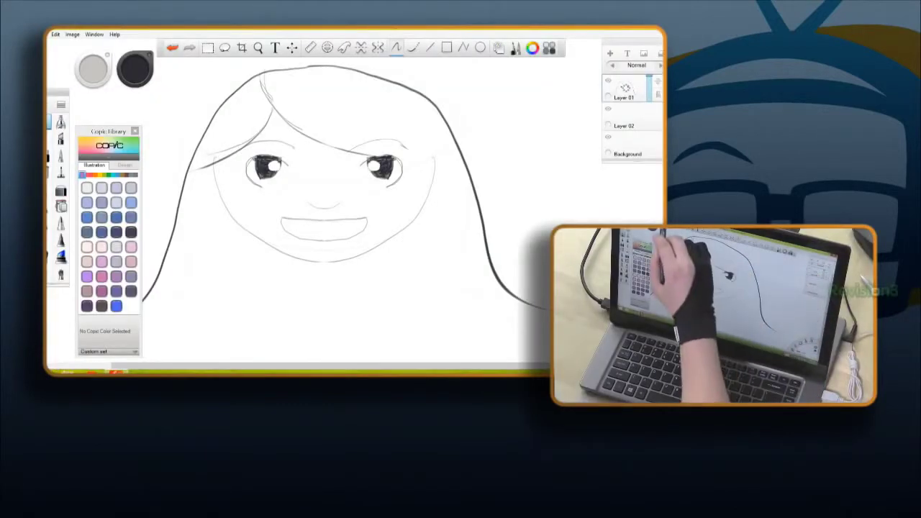
left_click(173, 48)
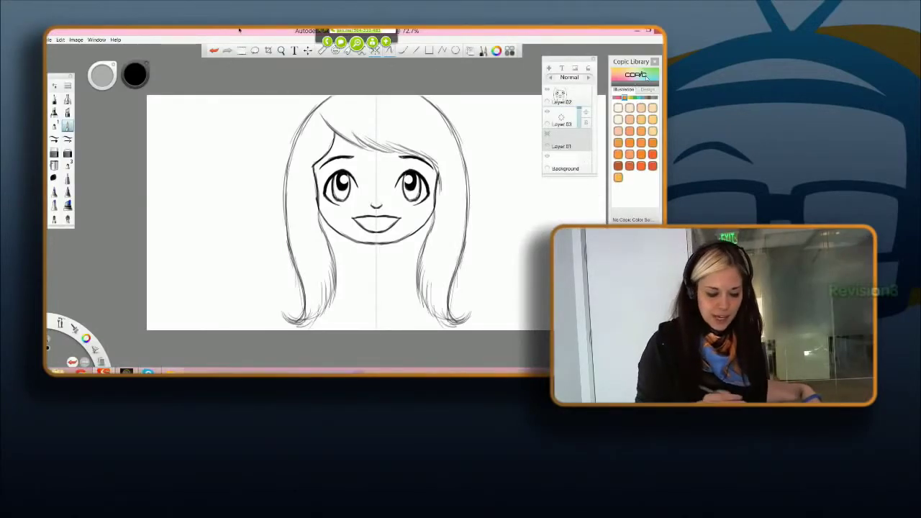
left_click_drag(368, 181, 385, 189)
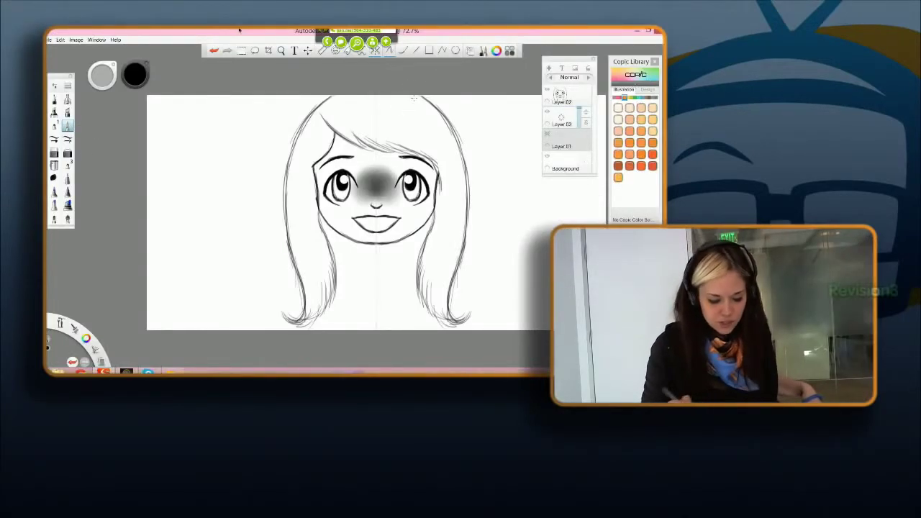
key("ctrl+z")
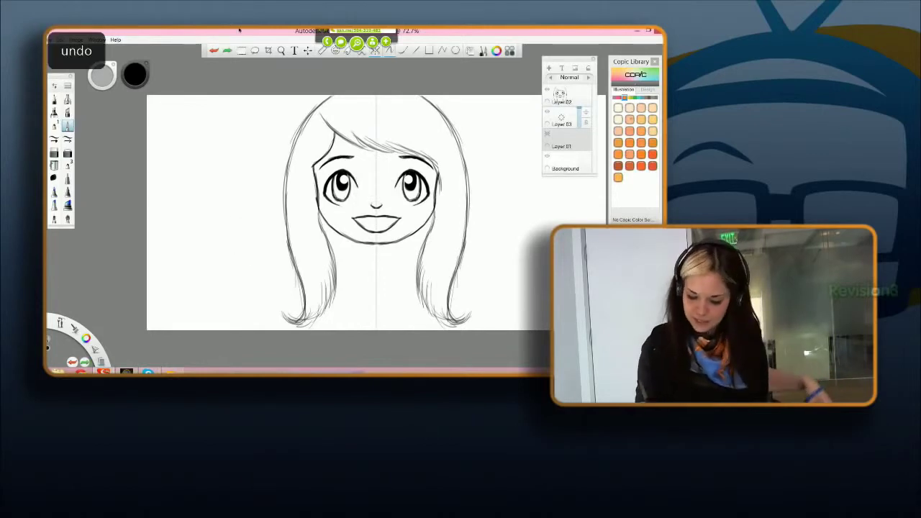
left_click(630, 119)
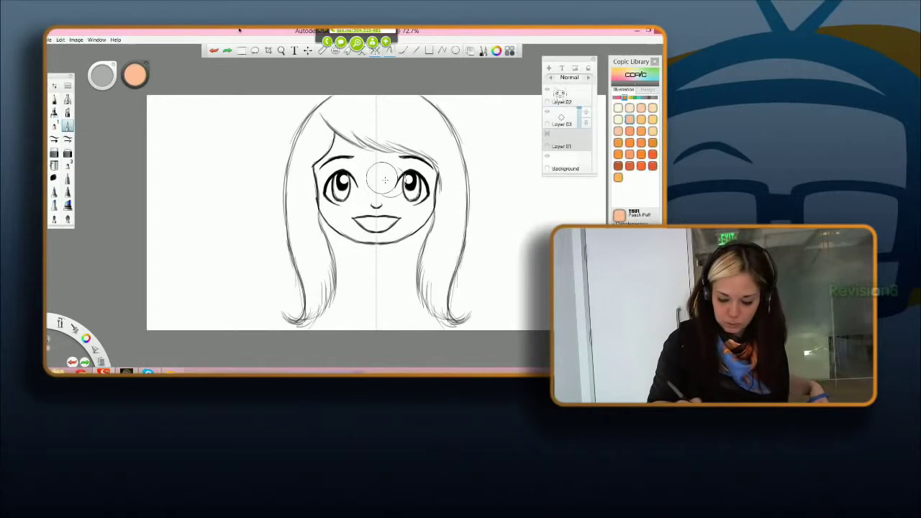
Fill the face with Peach Puff on Layer 03 and erase the colour from the whites of the eyes
key("e")
left_click(54, 139)
mouse_move(382, 178)
left_mouse_down()
mouse_move(408, 166)
mouse_move(374, 138)
left_mouse_up()
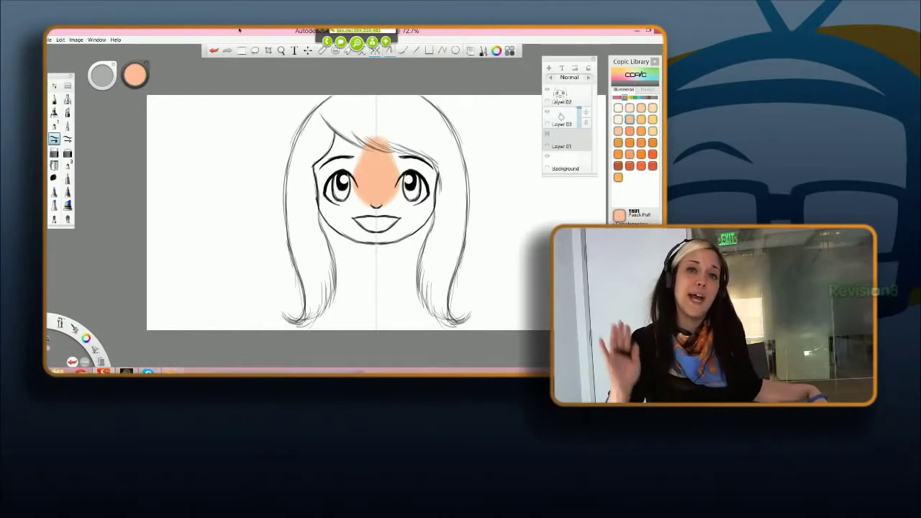
mouse_move(367, 154)
left_mouse_down()
mouse_move(360, 159)
mouse_move(393, 140)
mouse_move(339, 140)
mouse_move(428, 173)
mouse_move(425, 209)
mouse_move(334, 220)
mouse_move(406, 239)
mouse_move(383, 209)
left_mouse_up()
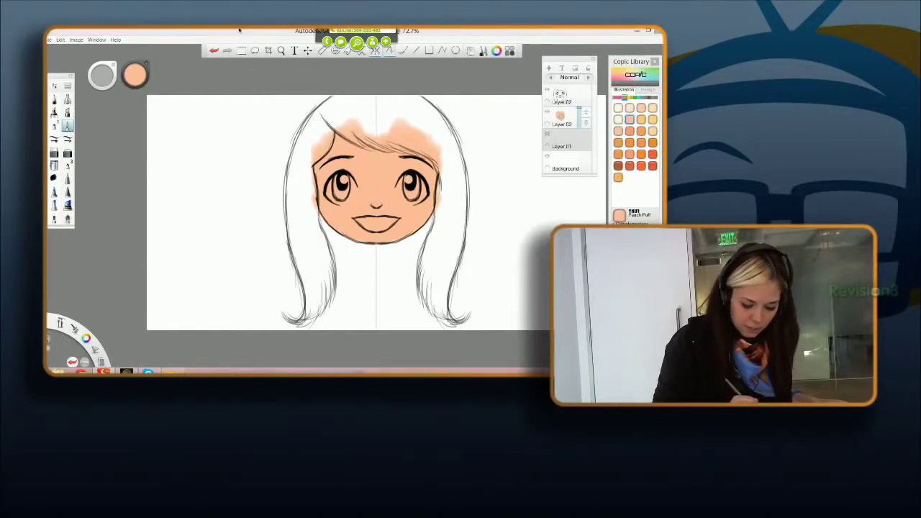
left_click_drag(61, 226, 62, 294)
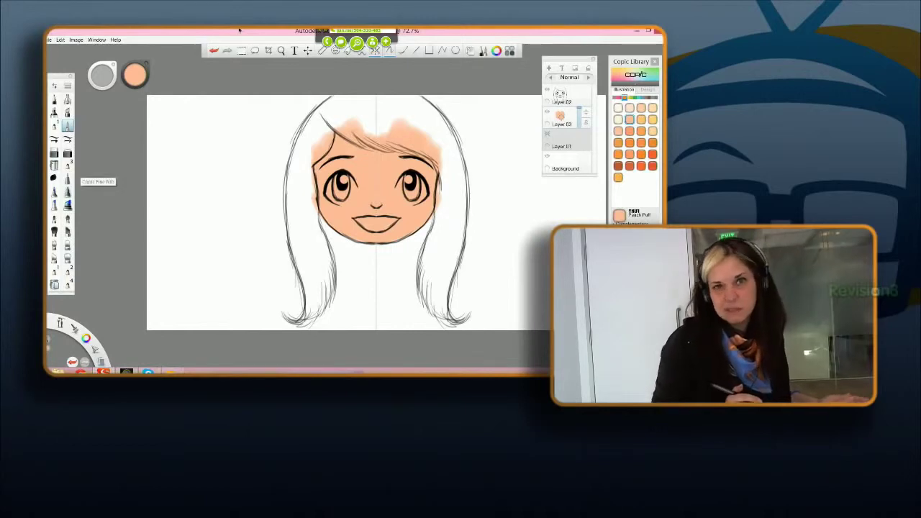
left_click(54, 138)
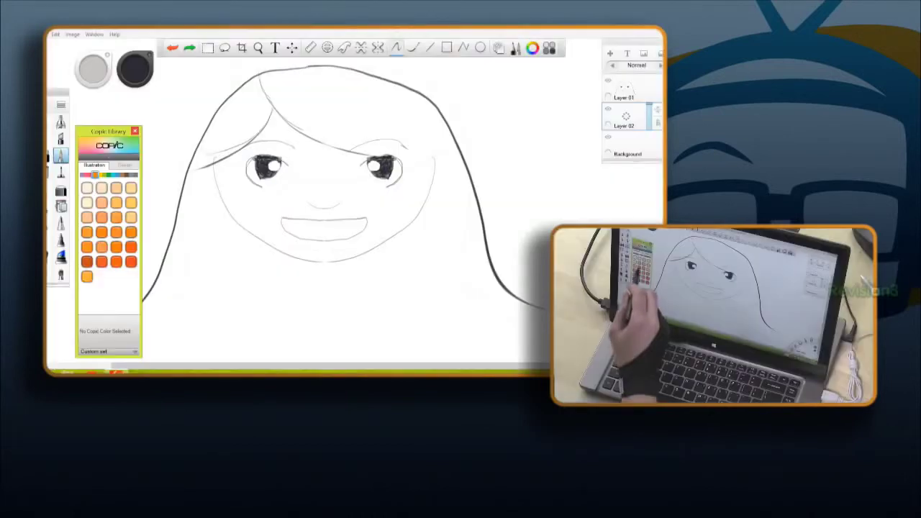
Paint mirrored Peach Puff strokes over the brows and temples on Layer 02
left_click(102, 202)
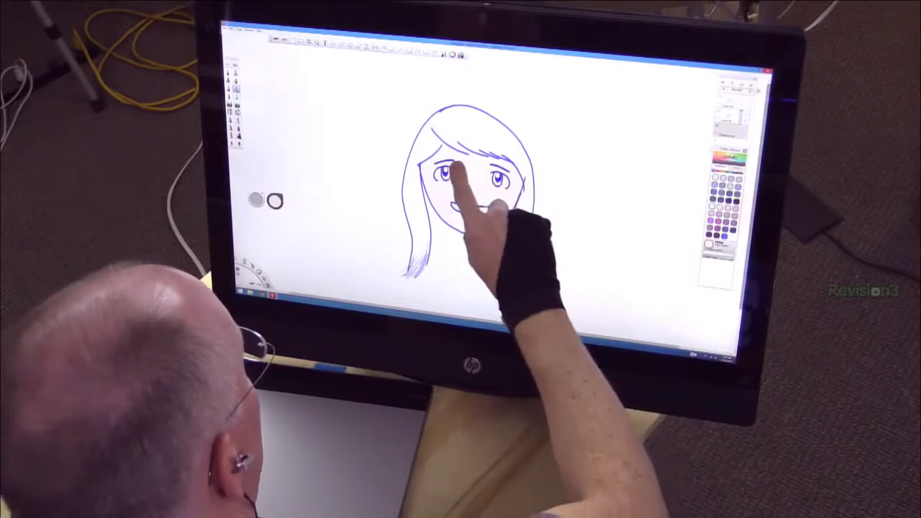
mouse_move(475, 169)
left_mouse_down()
mouse_move(452, 220)
mouse_move(468, 180)
left_mouse_up()
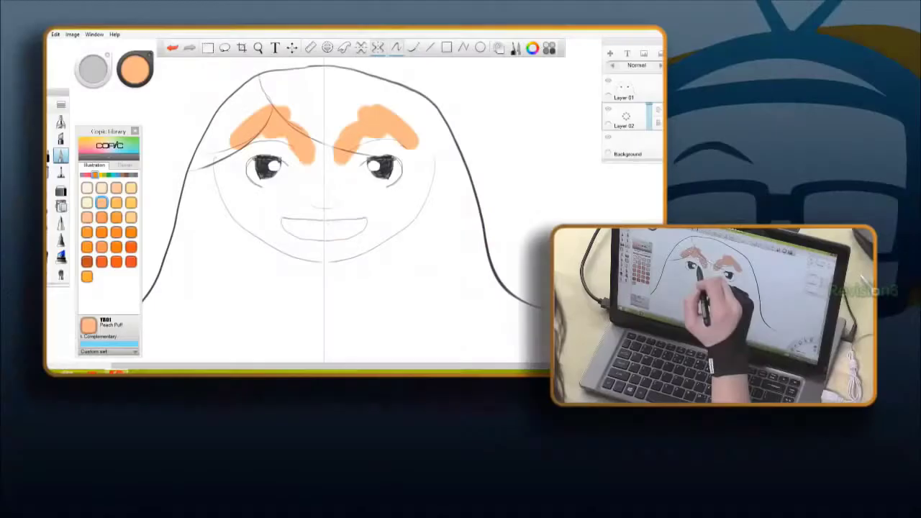
mouse_move(246, 125)
left_mouse_down()
mouse_move(224, 171)
mouse_move(234, 177)
left_mouse_up()
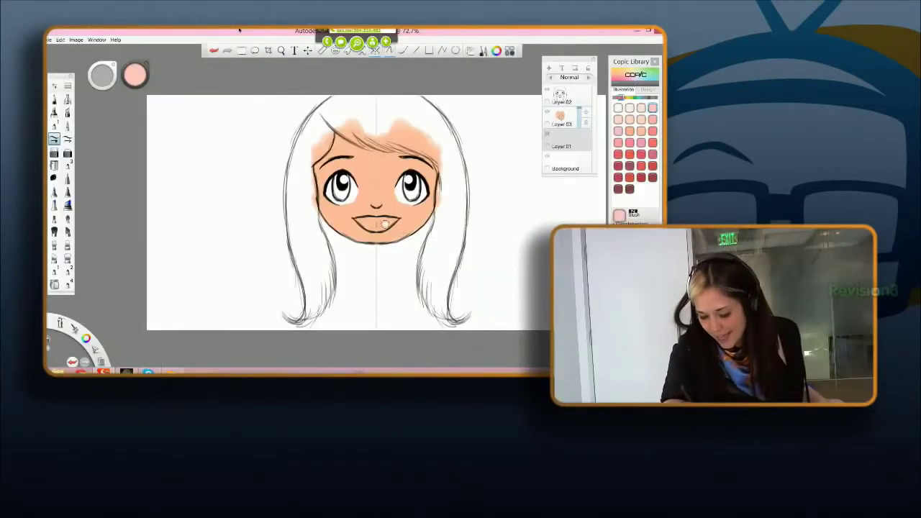
Clear the skin colour from inside the mouth
left_click_drag(381, 224, 367, 222)
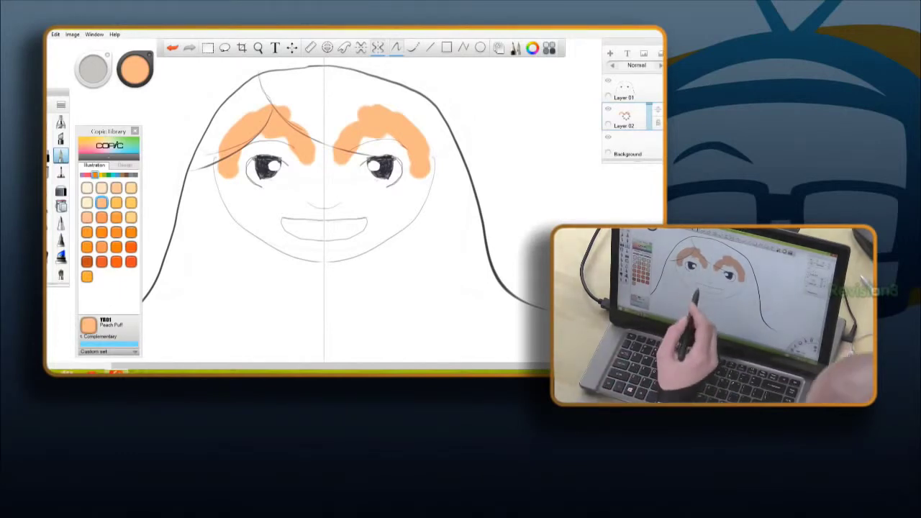
Undo the Peach Puff strokes over the brows and select the lighter Copic colour Pale Chiffon
left_click(87, 188)
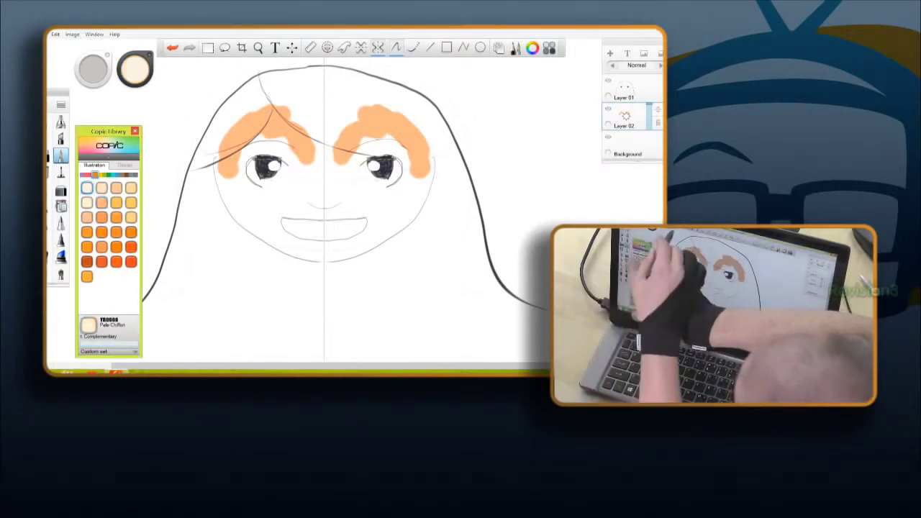
left_click(172, 48)
left_click(173, 48)
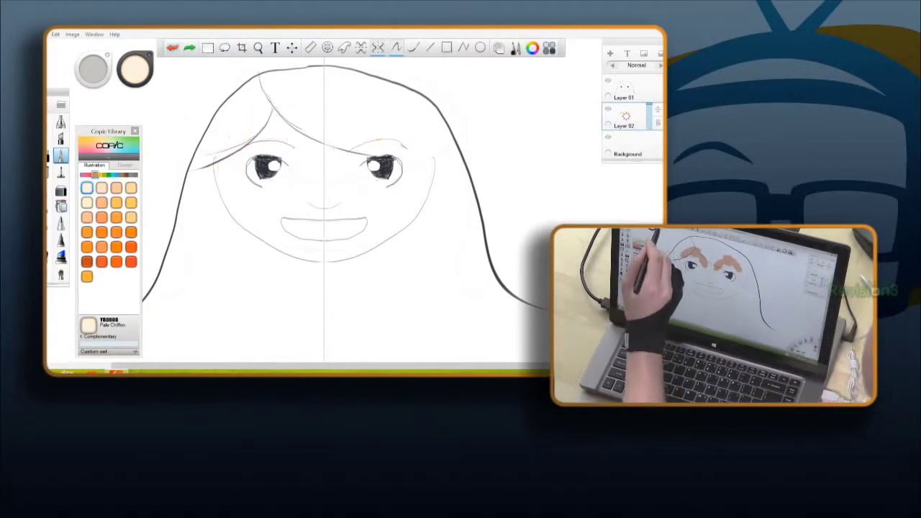
left_click(87, 188)
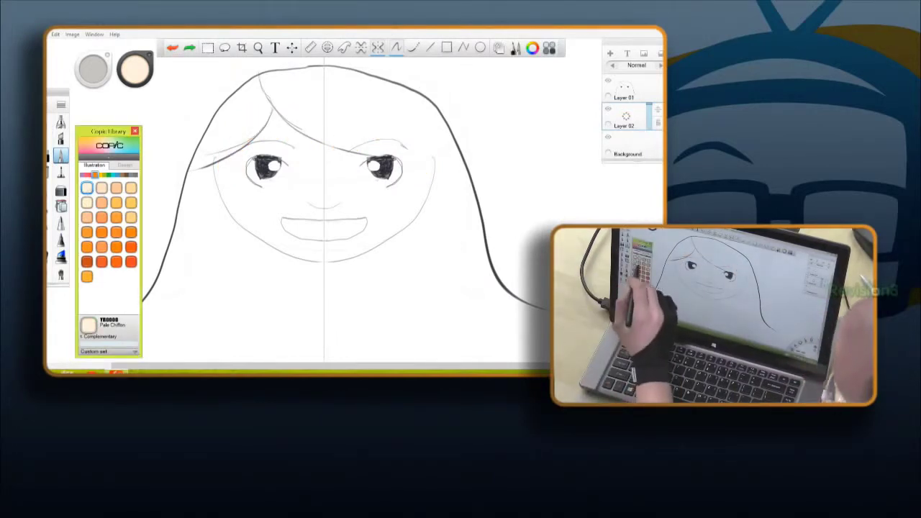
Try mirrored Pale Chiffon strokes across the forehead, and undo them
mouse_move(299, 119)
left_mouse_down()
mouse_move(374, 118)
mouse_move(263, 115)
mouse_move(225, 159)
left_mouse_up()
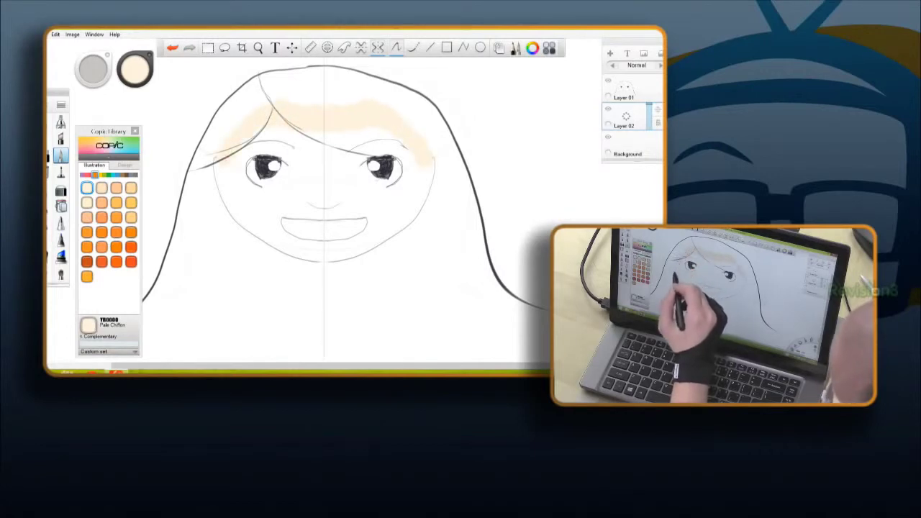
left_click(172, 48)
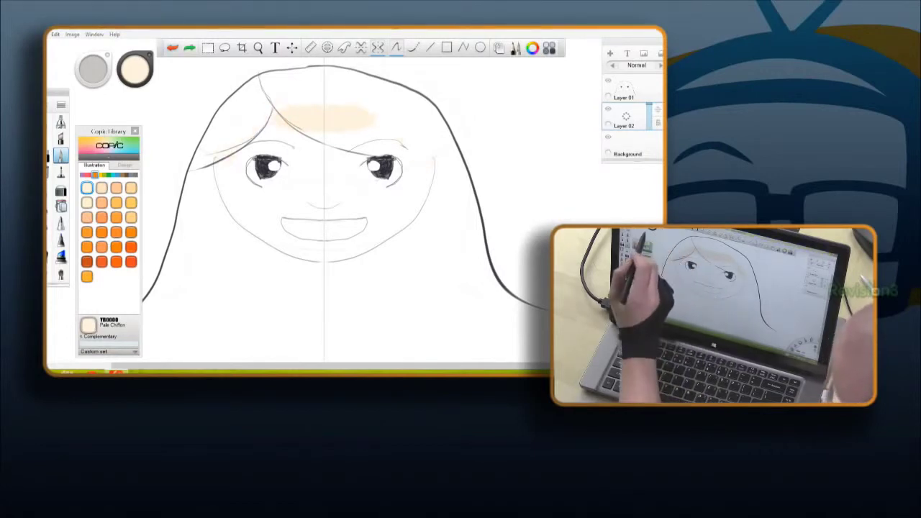
left_click(172, 48)
left_click(172, 48)
left_click(172, 47)
Paint mirrored Pale Chiffon skin over the cheeks, under the nose and along the jaw and chin on Layer 02
mouse_move(248, 210)
left_mouse_down()
mouse_move(260, 229)
mouse_move(231, 206)
mouse_move(223, 167)
left_mouse_up()
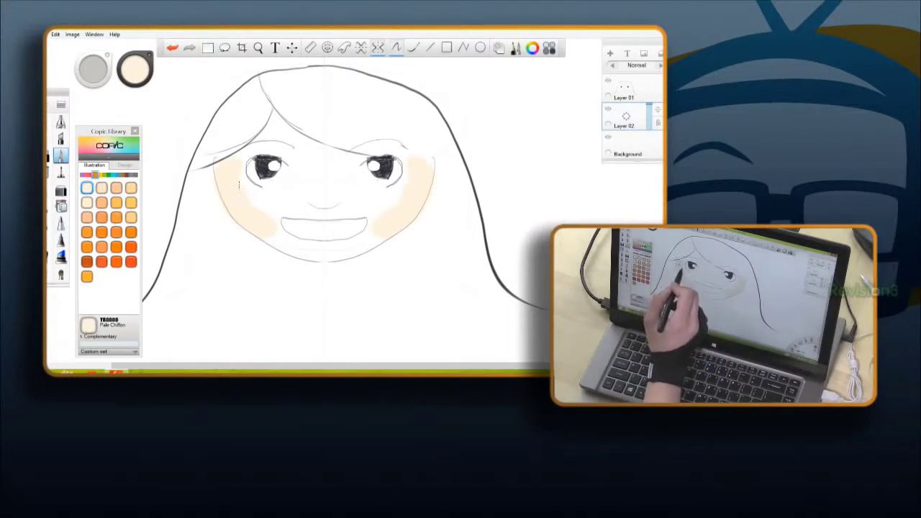
left_click_drag(273, 202, 299, 200)
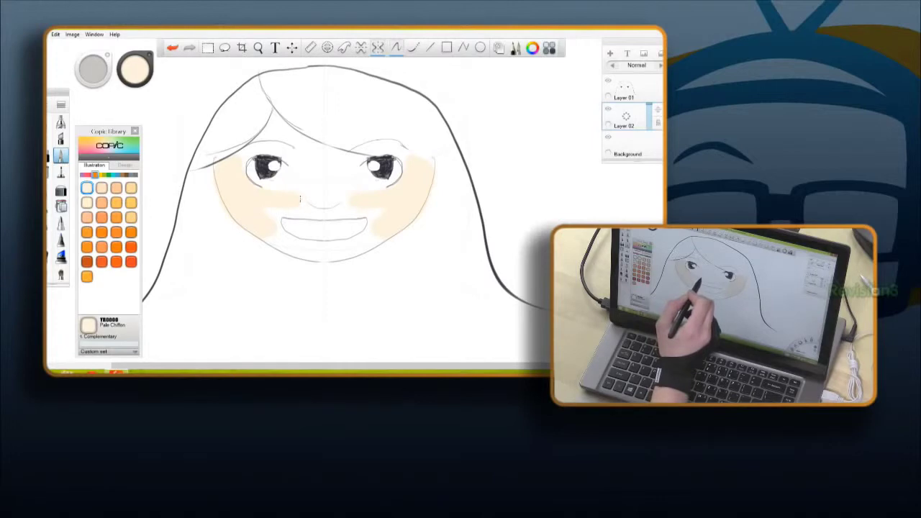
left_click_drag(93, 70, 94, 71)
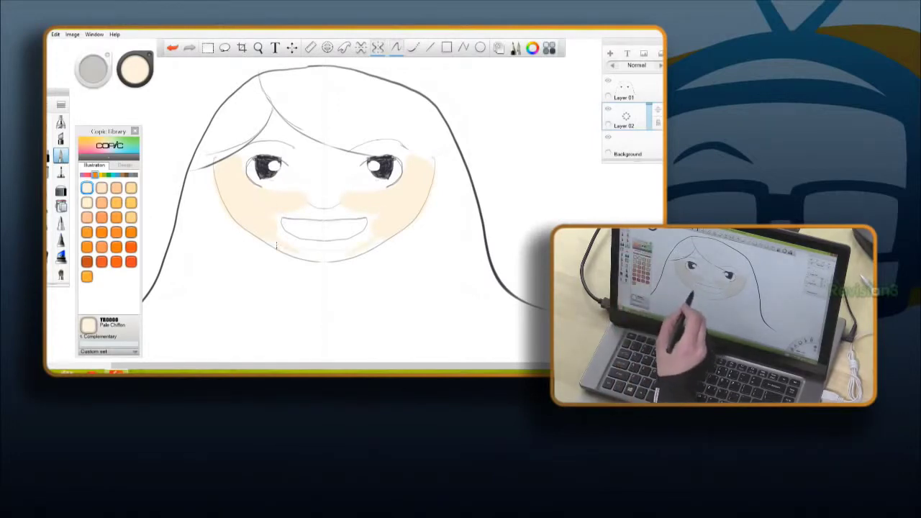
left_click_drag(94, 70, 95, 75)
left_click_drag(307, 255, 324, 258)
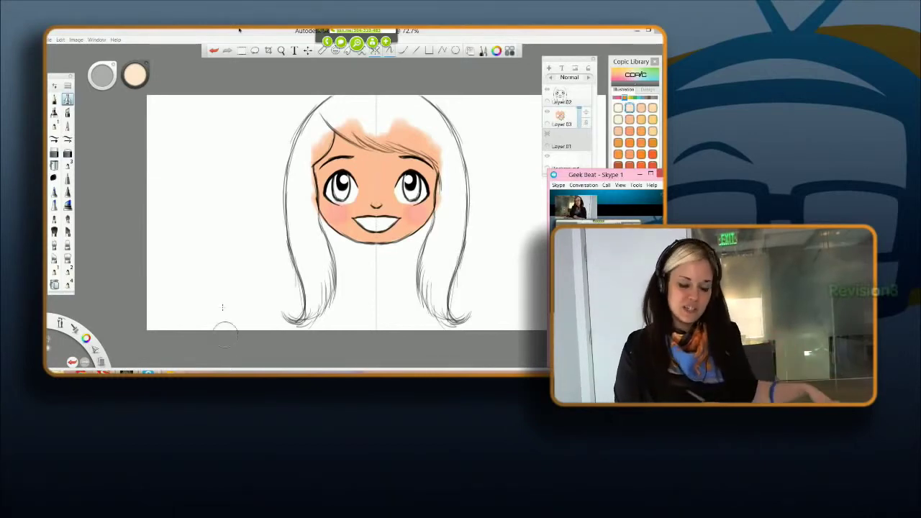
Choose the Copic colour Silk and lighten the skin in the centre of the face on Layer 03
left_click(304, 251)
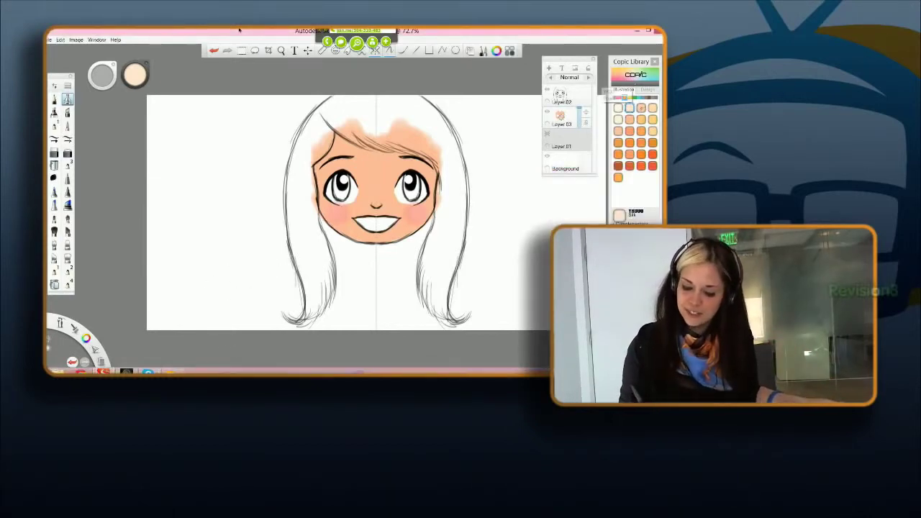
left_click(646, 113)
left_click(652, 109)
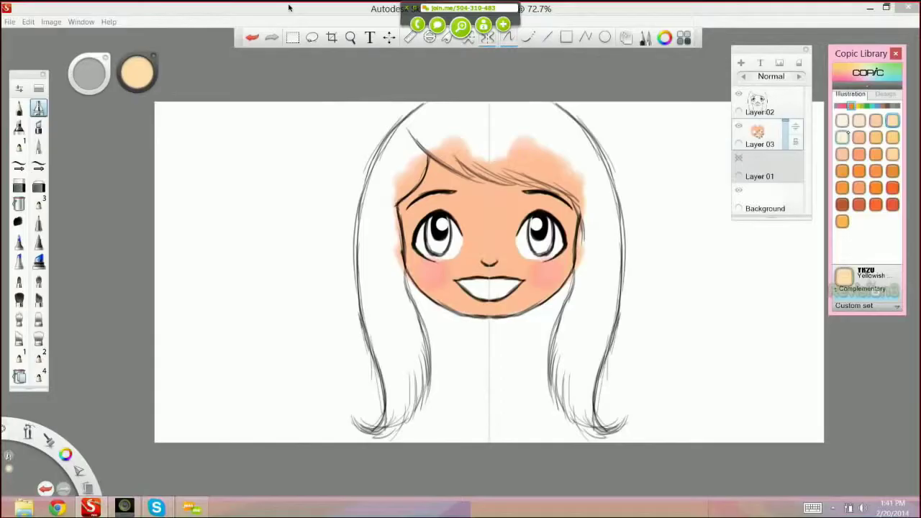
left_click(630, 107)
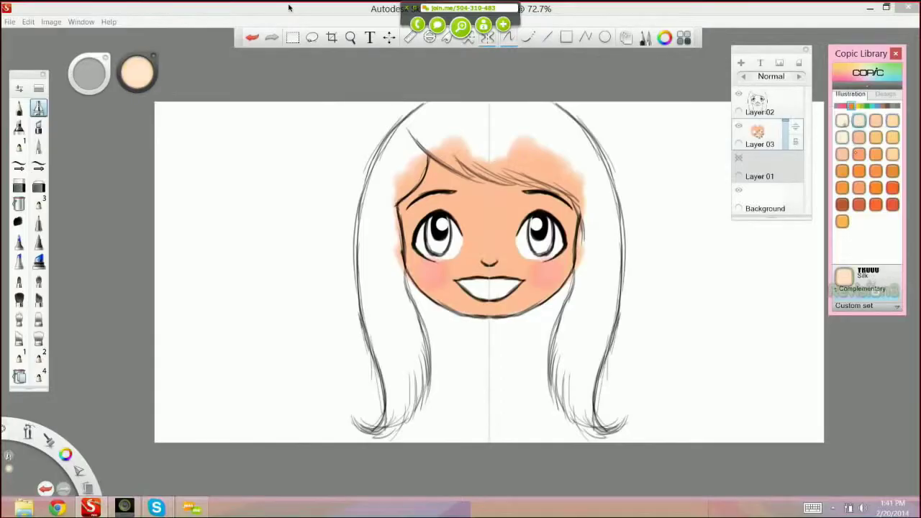
left_click_drag(490, 250, 490, 196)
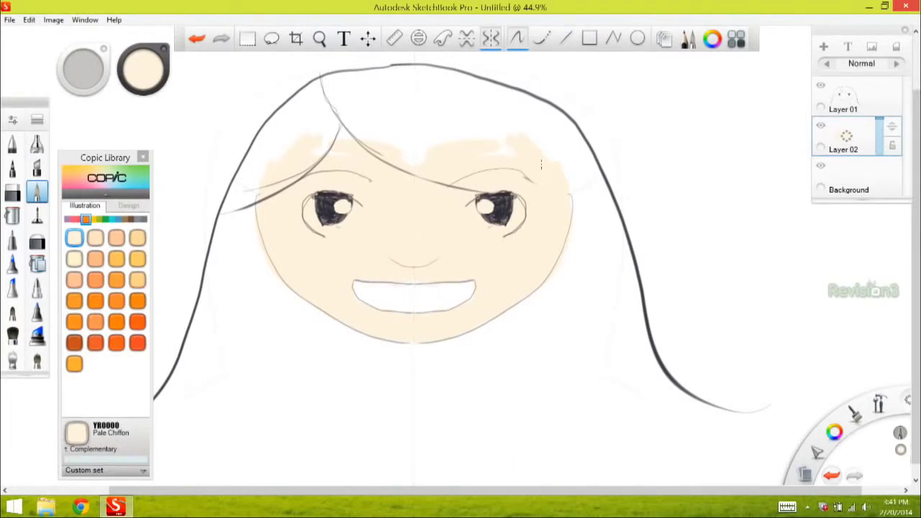
Fill the remaining forehead gaps with mirrored Pale Chiffon strokes on Layer 02
left_click_drag(490, 128, 432, 101)
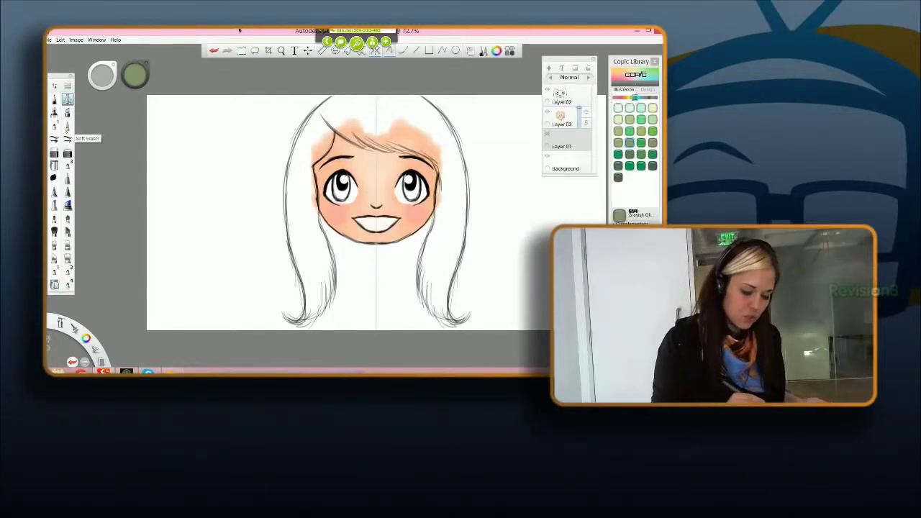
Paint both irises Grayish Olive with a different brush and shade their lower parts with Redwood
left_click(55, 139)
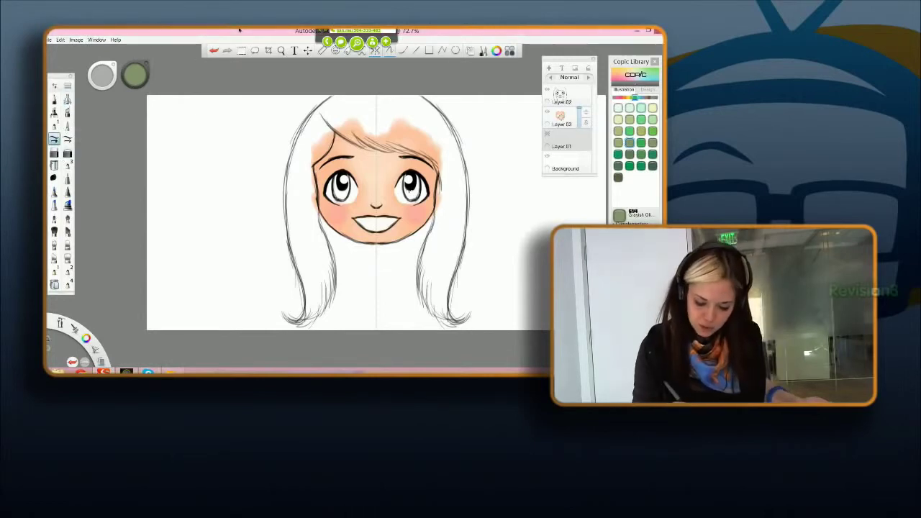
left_click_drag(407, 194, 412, 193)
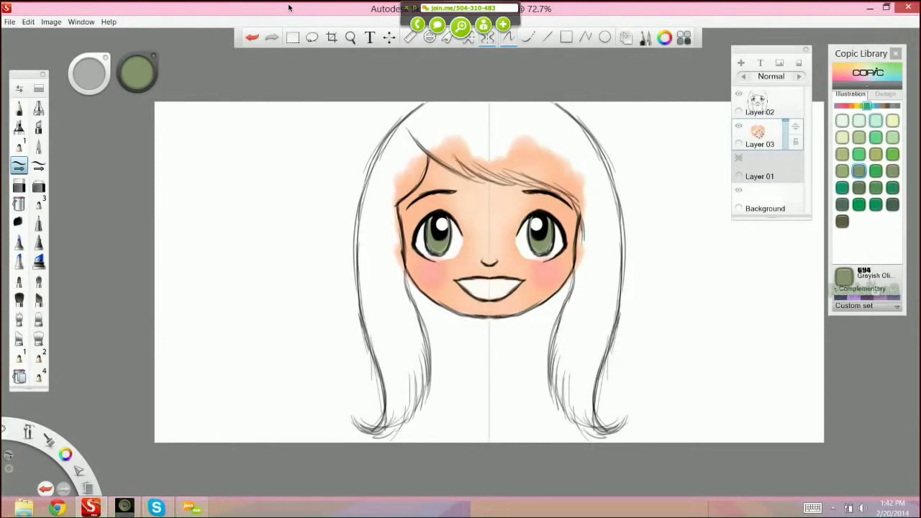
left_click(892, 106)
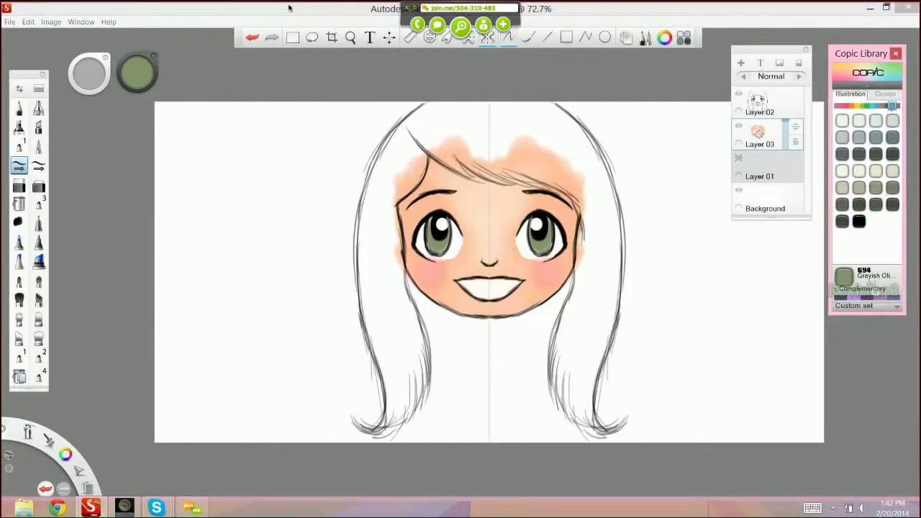
left_click(887, 106)
left_click(859, 187)
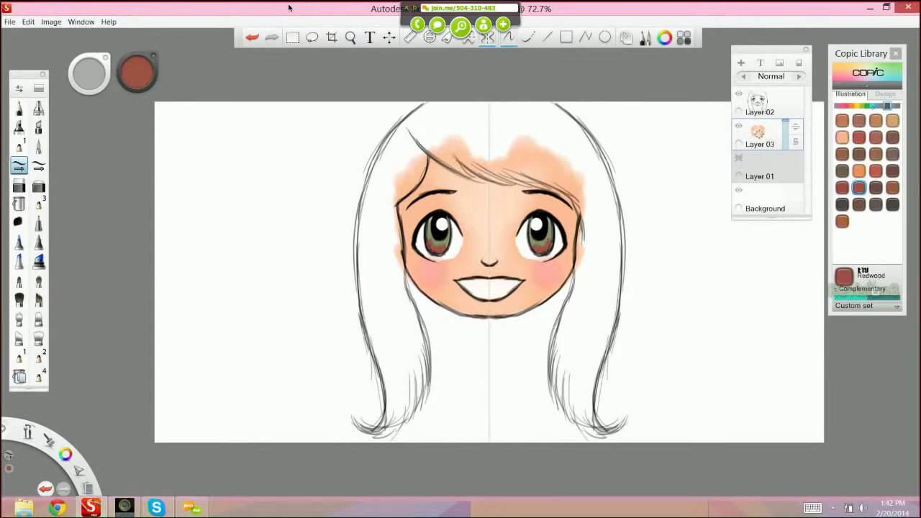
Pick the grayish yellow from the yellow-green Copic colours and blend it into the irises
left_click(862, 106)
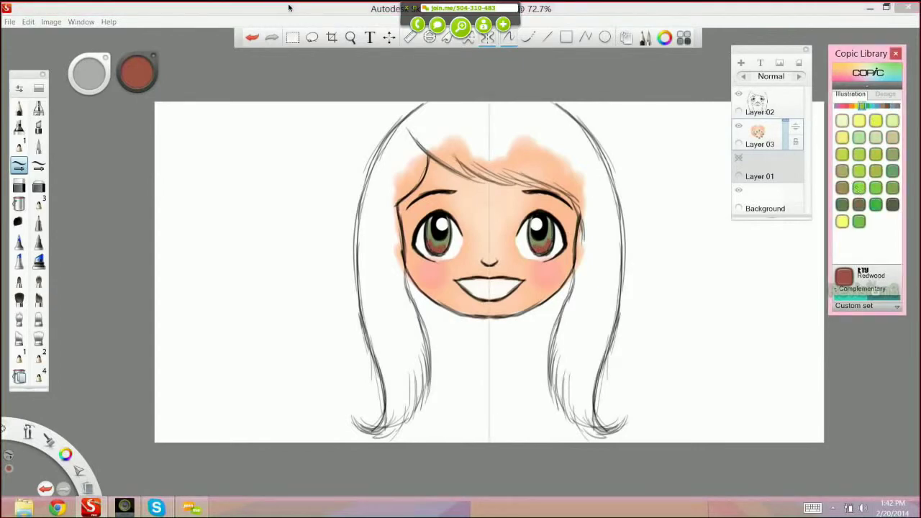
left_click(842, 171)
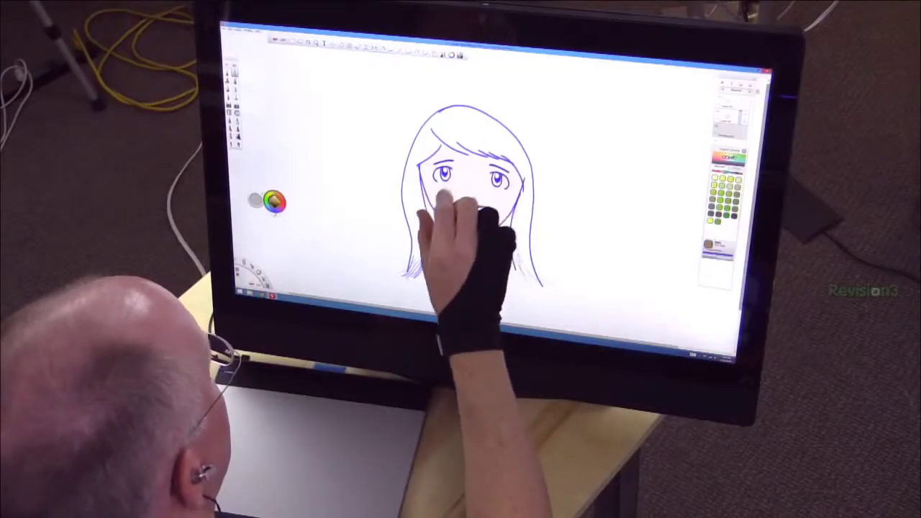
scroll(468, 191, "up", 8)
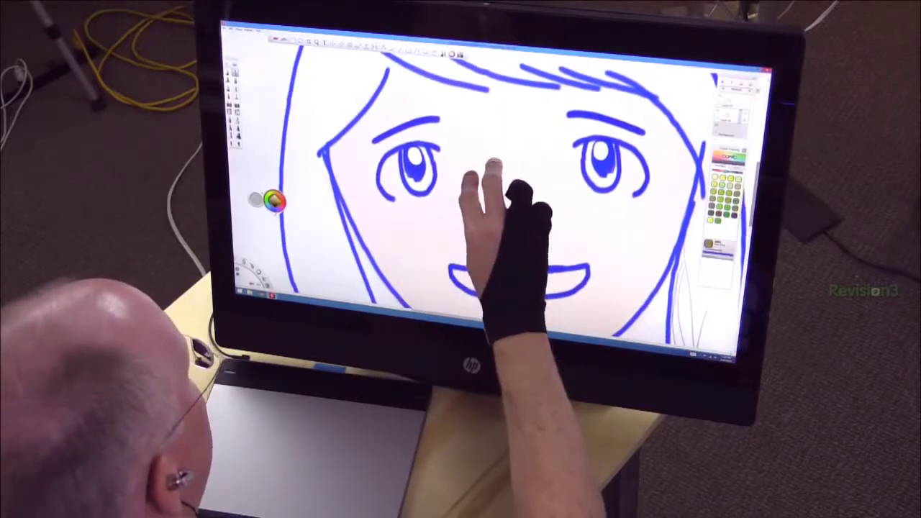
scroll(496, 194, "up", 5)
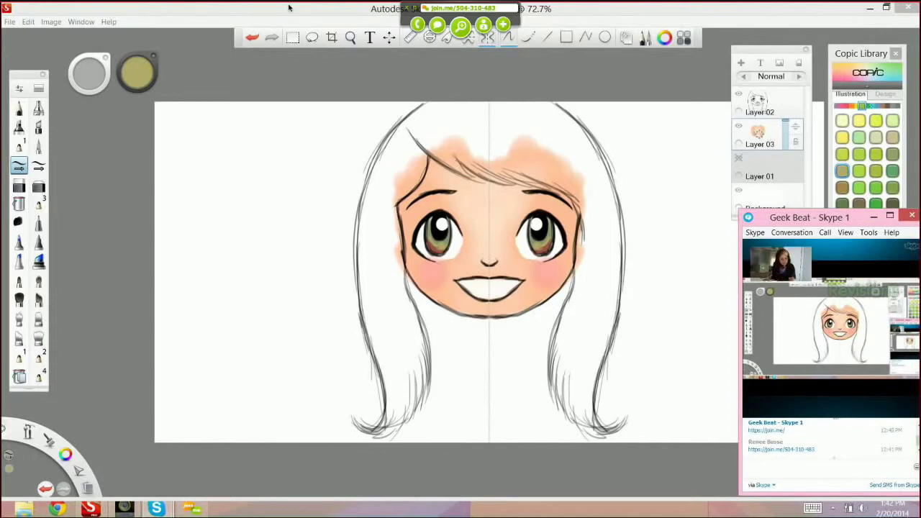
Browse to the blue-green Copic colours and tint the upper irises with Aqua Blue
left_click(289, 8)
left_click(866, 105)
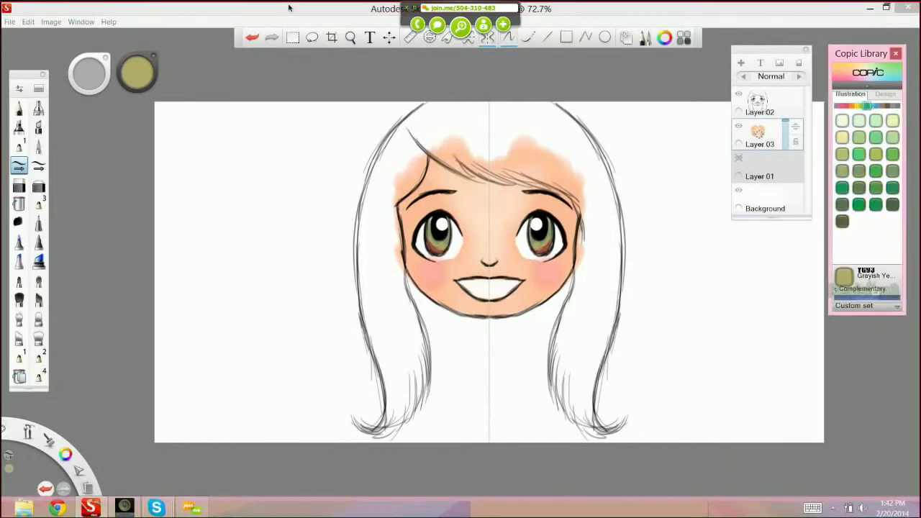
left_click(872, 106)
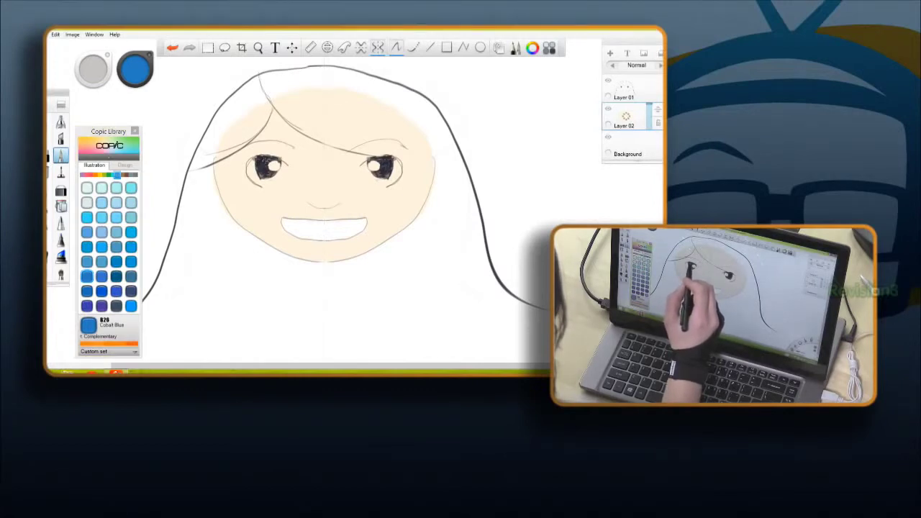
Change Cobalt Blue to a brighter custom blue on the colour wheel and adjust the brush size
left_click(135, 68)
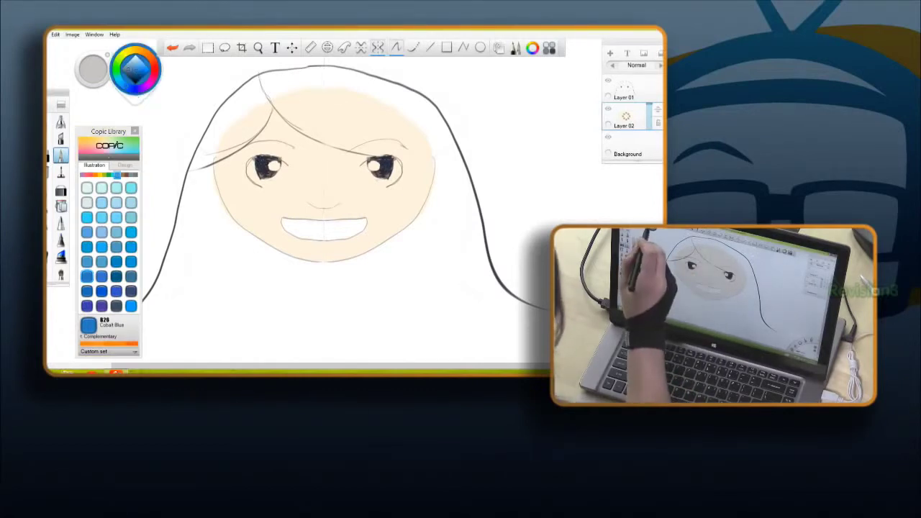
left_click_drag(93, 73, 93, 52)
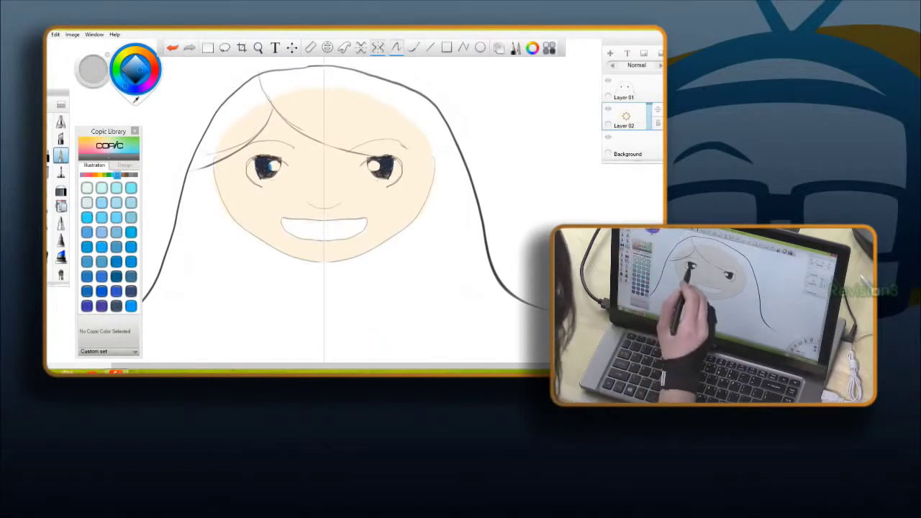
Try mirrored bright blue strokes on the lower irises, and undo them
left_click_drag(269, 171, 259, 176)
left_click(173, 47)
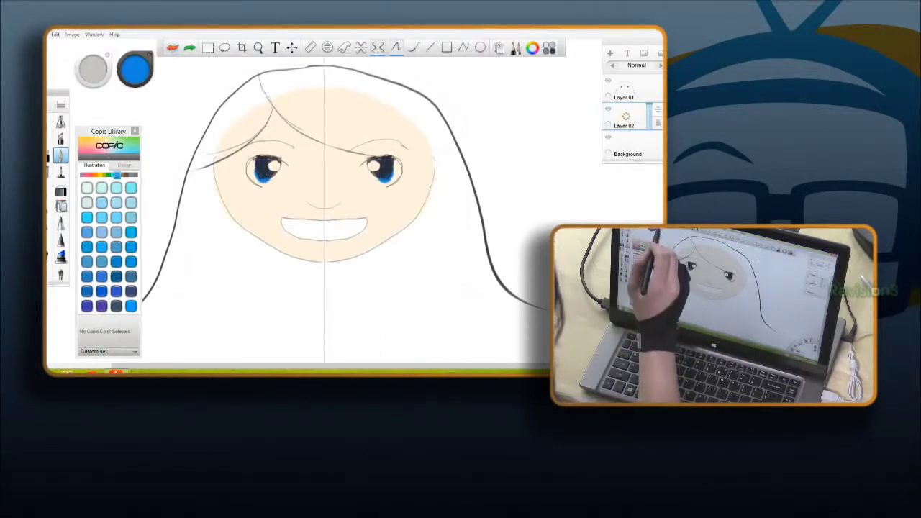
left_click(173, 48)
Reduce the brush size and paint mirrored blue strokes on the outer parts of the irises
left_click_drag(93, 70, 93, 89)
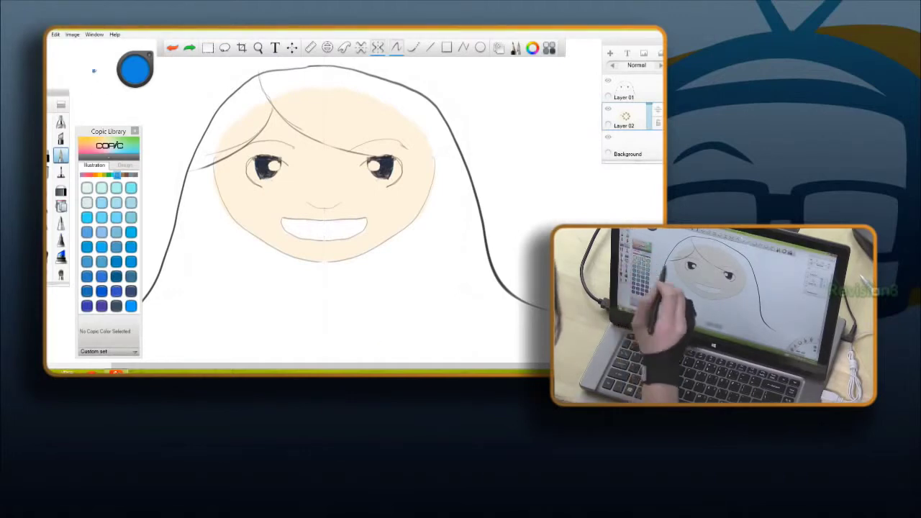
left_click_drag(265, 173, 263, 176)
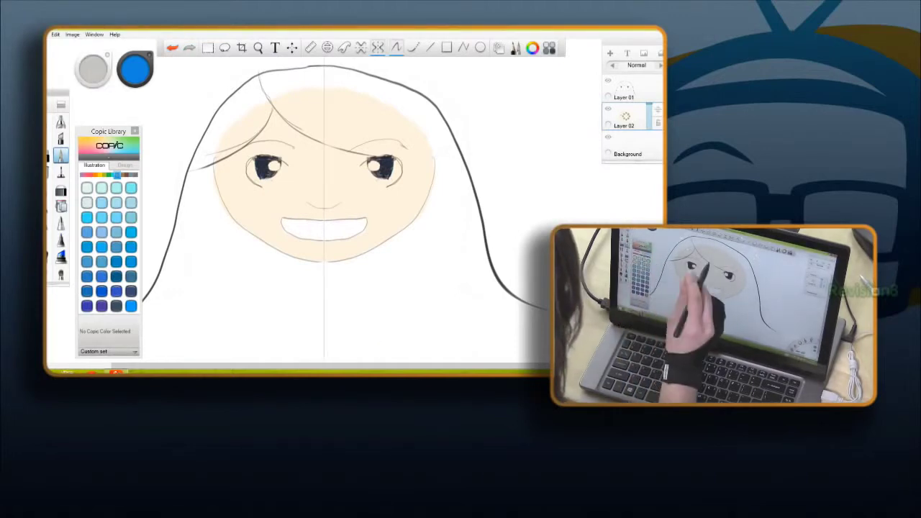
scroll(309, 162, "up", 1)
scroll(310, 169, "up", 5)
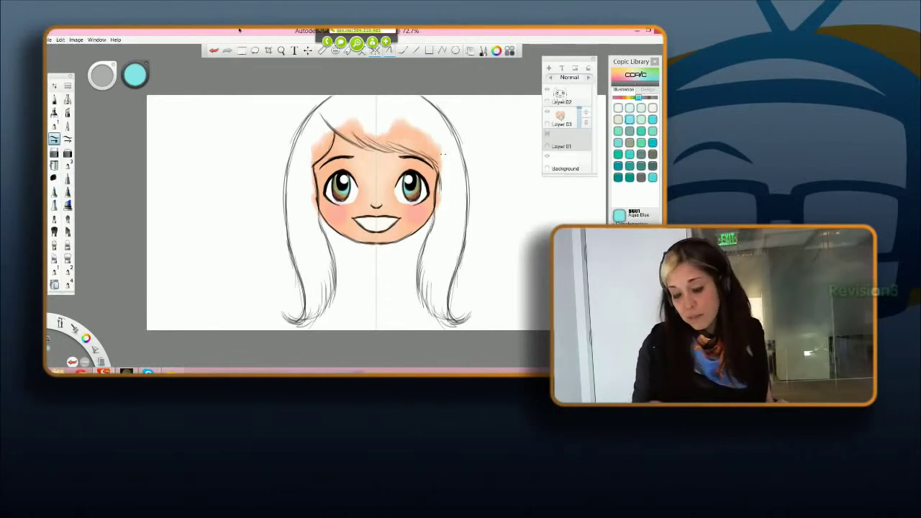
Add a new layer above Layer 03 and display the brown Copic colours
left_click(550, 68)
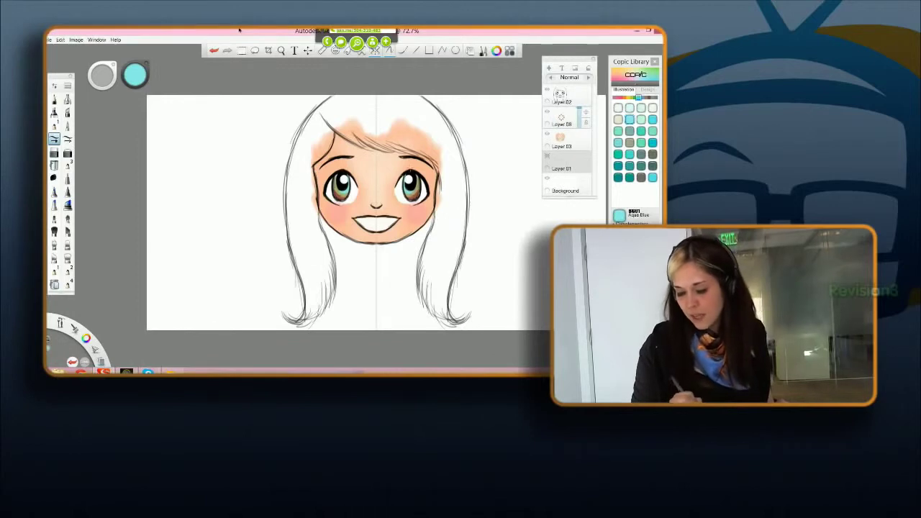
left_click(649, 97)
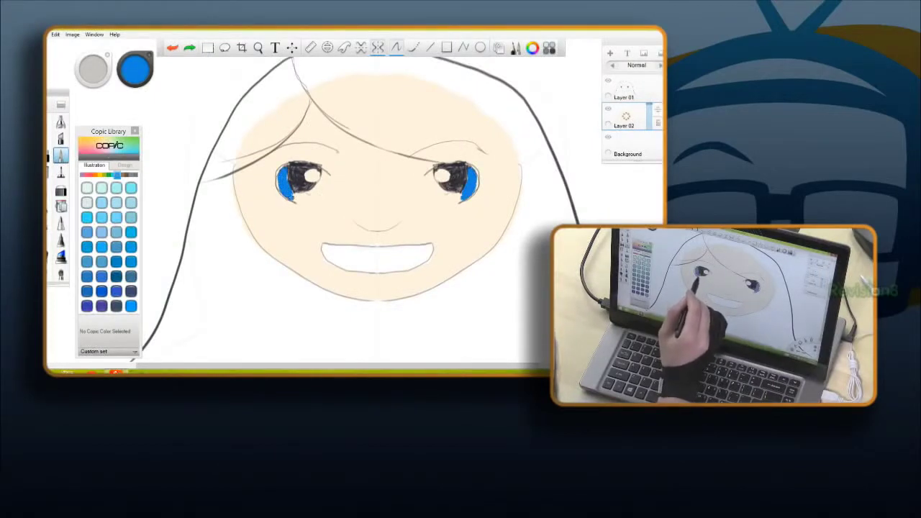
Extend the blue on the outer irises, undo the blue strokes, and redo the forehead skin strokes undone with them
left_click_drag(283, 180, 289, 194)
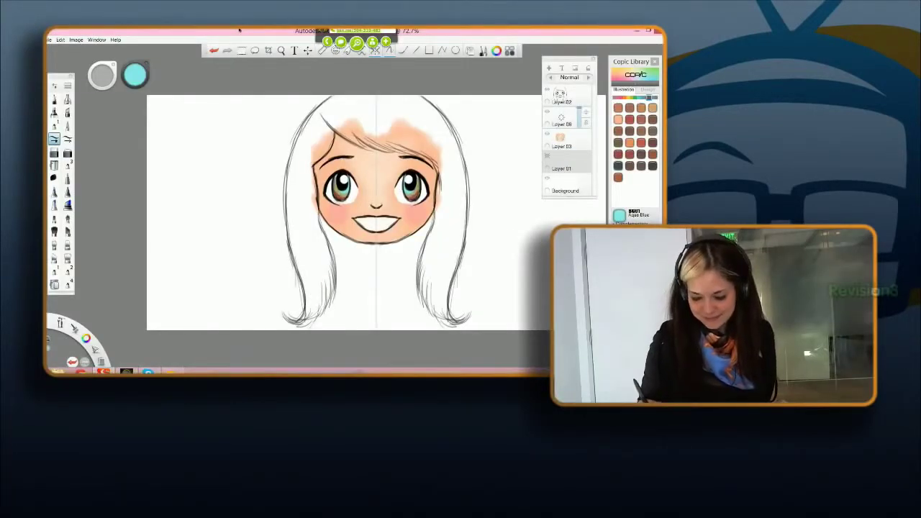
left_click(148, 372)
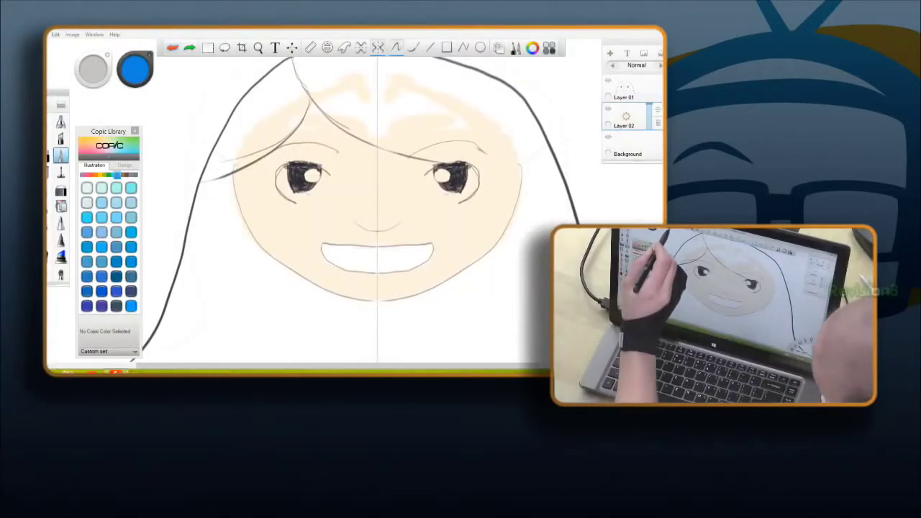
left_click(189, 47)
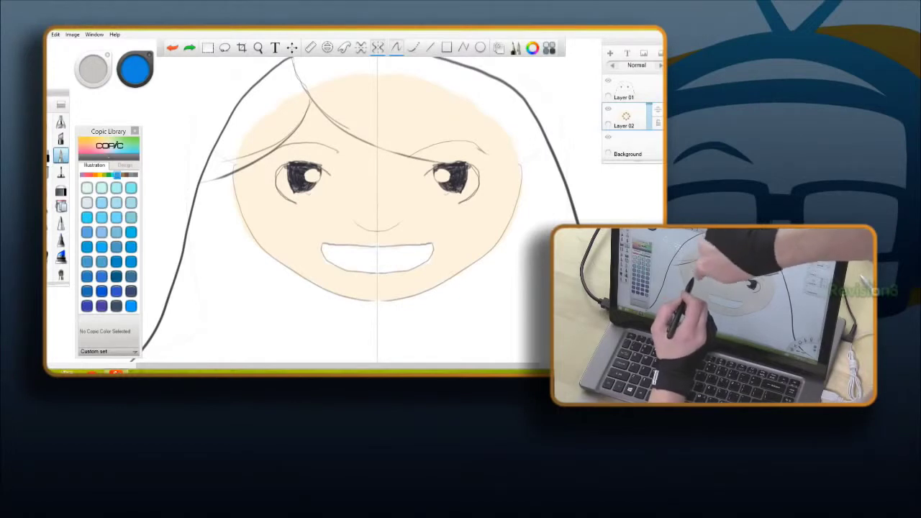
Paint thin mirrored blue strokes around the edges of the dark pupils
left_click_drag(319, 170, 328, 174)
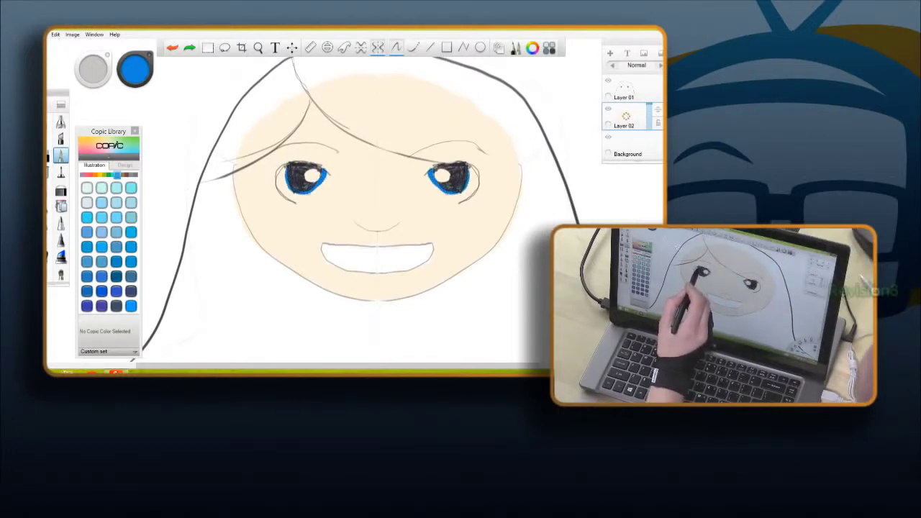
left_click_drag(287, 173, 289, 184)
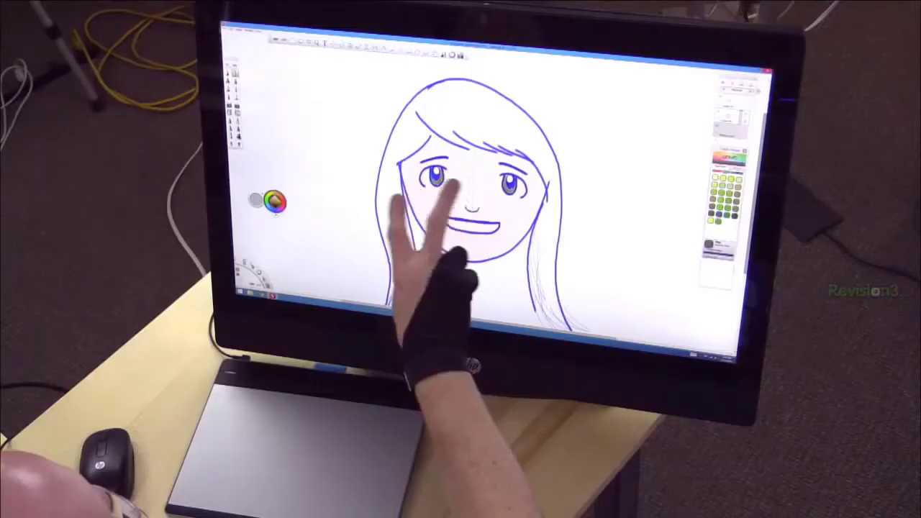
scroll(481, 173, "down", 5)
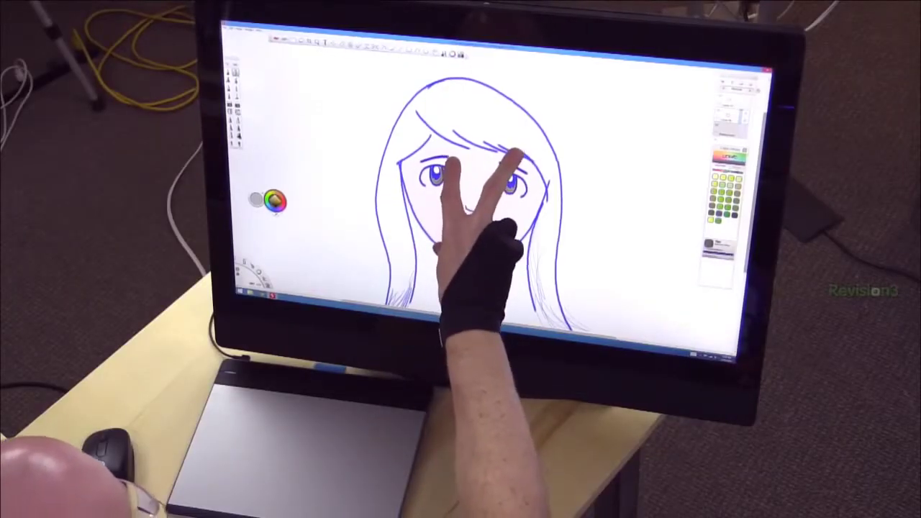
scroll(475, 180, "up", 5)
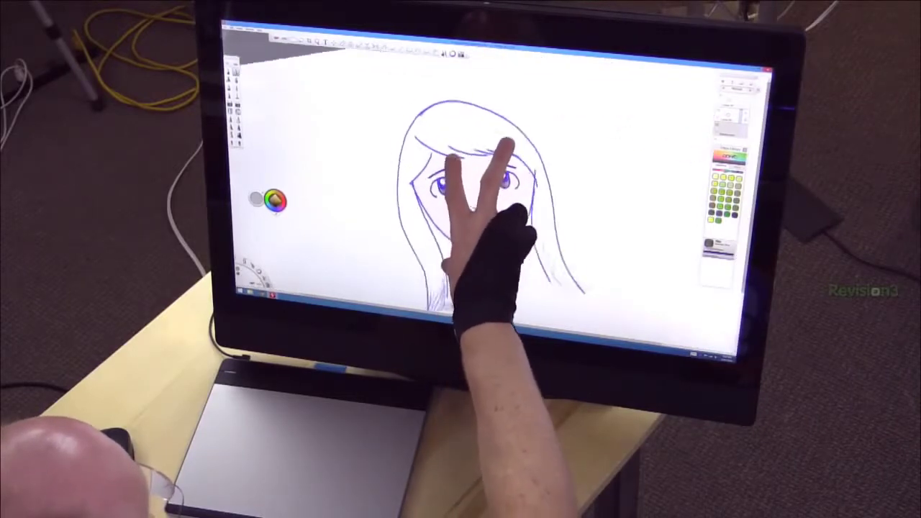
scroll(475, 180, "up", 3)
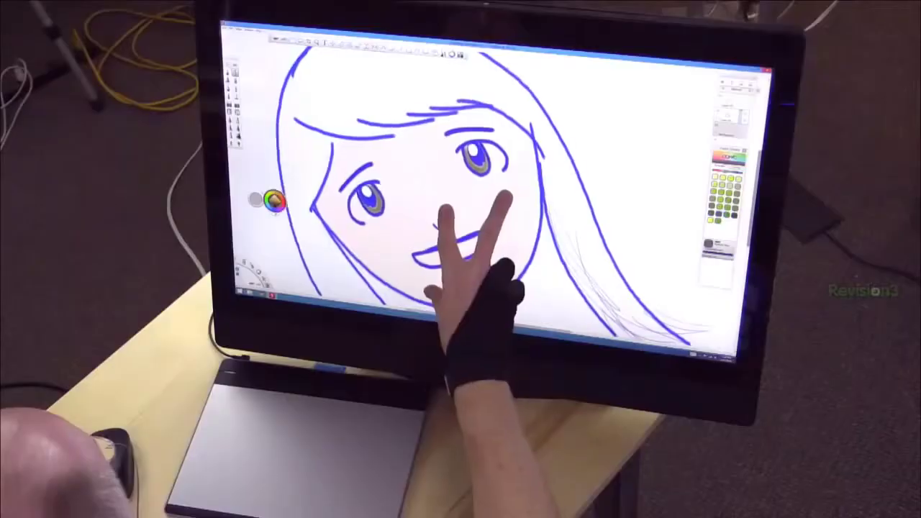
scroll(468, 202, "up", 5)
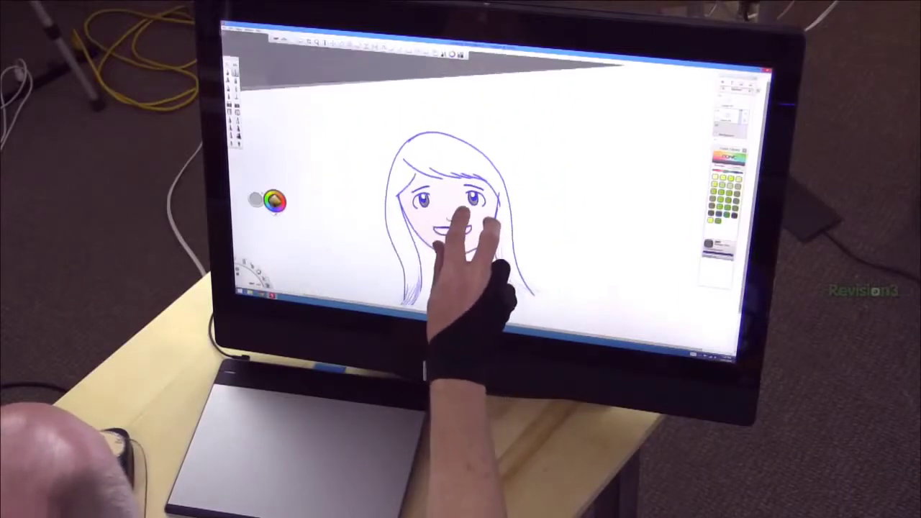
scroll(475, 216, "down", 5)
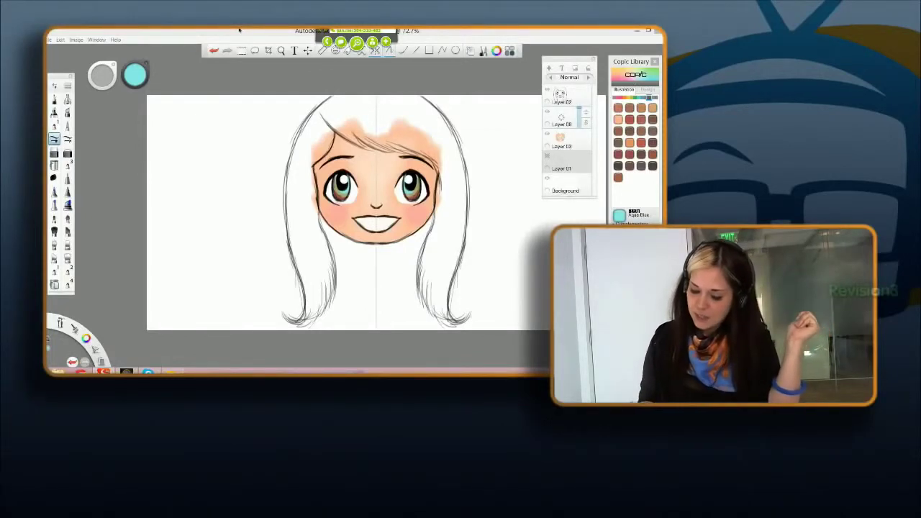
Pick the Copic Walnut brown and fill the long side strands of the hair with mirrored strokes
left_click(629, 165)
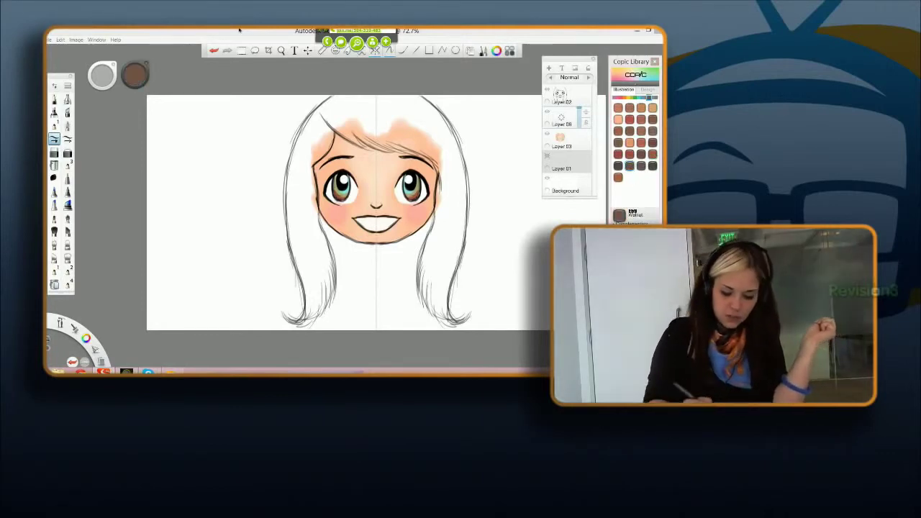
left_click_drag(312, 134, 303, 182)
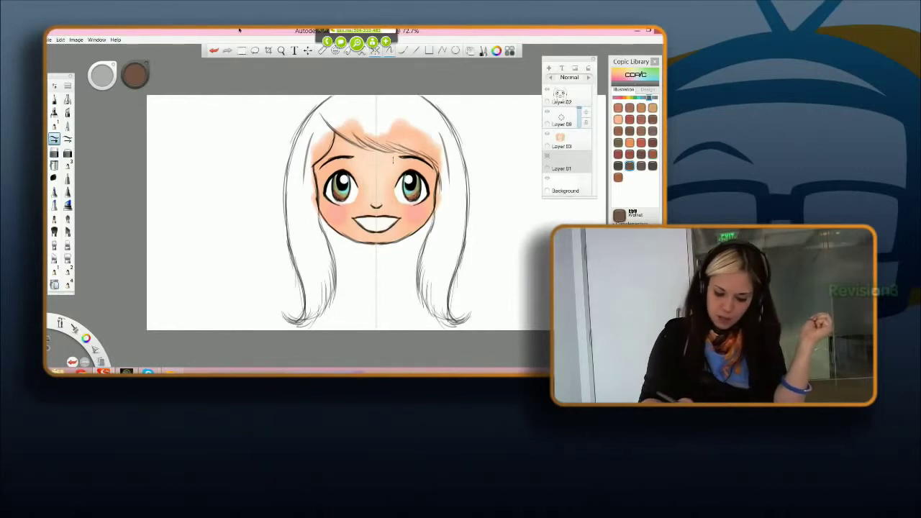
mouse_move(442, 180)
left_mouse_down()
mouse_move(444, 254)
mouse_move(445, 154)
mouse_move(432, 284)
mouse_move(442, 219)
mouse_move(429, 281)
mouse_move(432, 216)
mouse_move(441, 185)
mouse_move(434, 293)
left_mouse_up()
left_click_drag(426, 253, 423, 311)
mouse_move(430, 277)
left_mouse_down()
mouse_move(442, 324)
mouse_move(458, 321)
mouse_move(448, 245)
mouse_move(461, 234)
mouse_move(444, 273)
mouse_move(458, 164)
mouse_move(461, 206)
mouse_move(455, 144)
left_mouse_up()
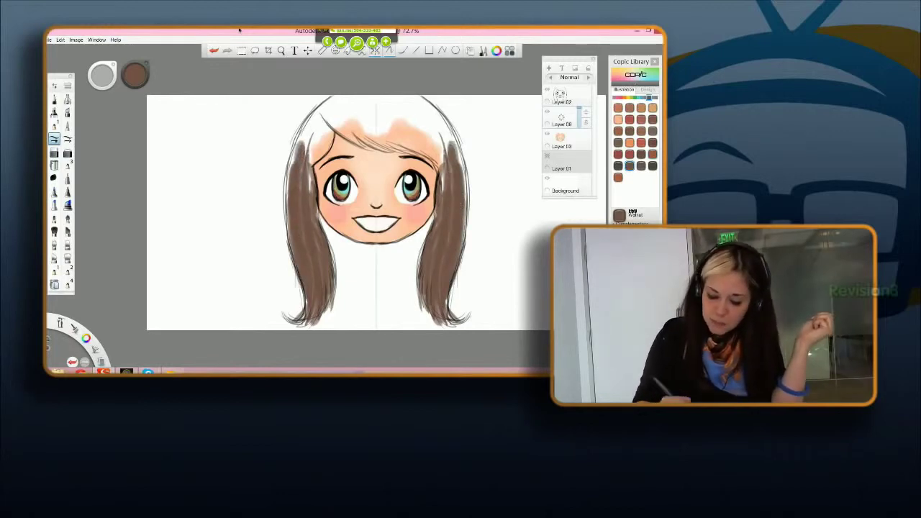
mouse_move(444, 189)
left_mouse_down()
mouse_move(446, 129)
mouse_move(425, 101)
mouse_move(446, 136)
left_mouse_up()
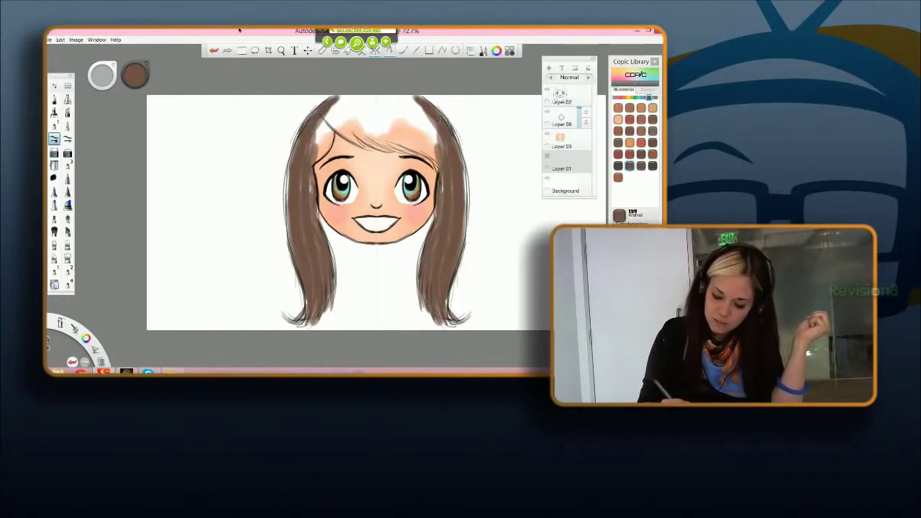
left_click_drag(465, 190, 462, 256)
left_click_drag(464, 162, 456, 281)
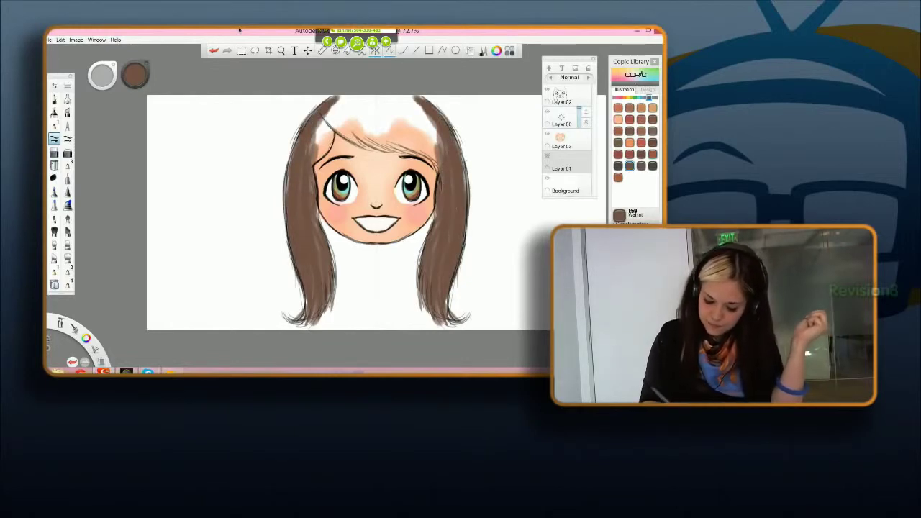
left_click_drag(435, 324, 443, 273)
Fill the crown and the side-swept fringe with Walnut brown up to the inked hairline
mouse_move(318, 130)
left_mouse_down()
mouse_move(374, 99)
mouse_move(348, 108)
mouse_move(375, 113)
mouse_move(324, 107)
mouse_move(371, 119)
mouse_move(331, 128)
left_mouse_up()
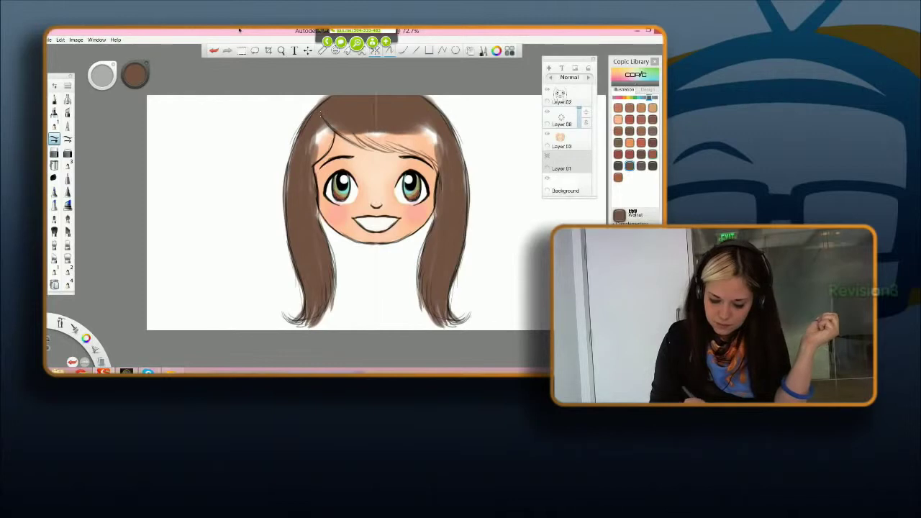
left_click_drag(436, 155, 414, 123)
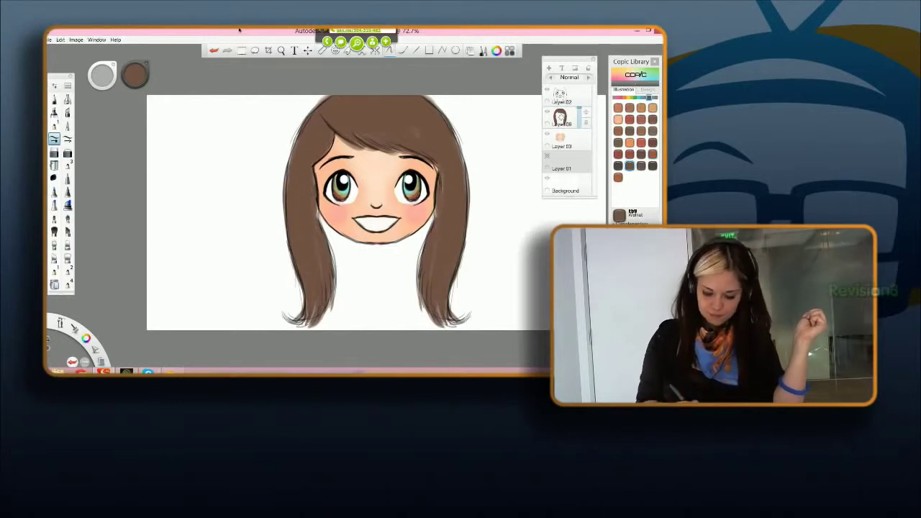
mouse_move(148, 372)
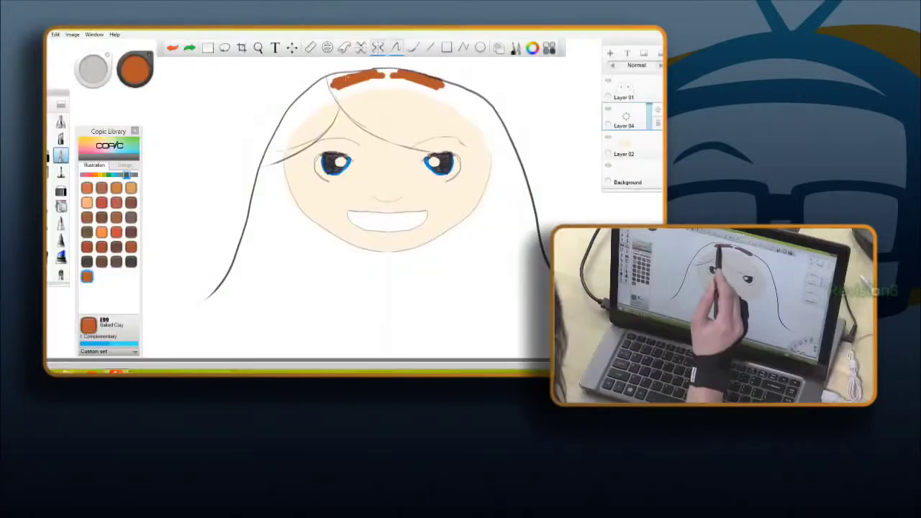
Paint the crown and long side strands in mirrored E99 Baked Clay on Layer 04, filling the gaps down to the hair ends
mouse_move(353, 76)
left_mouse_down()
mouse_move(336, 78)
mouse_move(449, 84)
left_mouse_up()
mouse_move(312, 91)
left_mouse_down()
mouse_move(269, 153)
mouse_move(295, 104)
mouse_move(282, 126)
mouse_move(324, 87)
mouse_move(370, 85)
mouse_move(387, 72)
mouse_move(326, 84)
mouse_move(391, 72)
mouse_move(335, 86)
mouse_move(272, 171)
mouse_move(510, 184)
mouse_move(261, 192)
mouse_move(280, 141)
mouse_move(259, 196)
left_mouse_up()
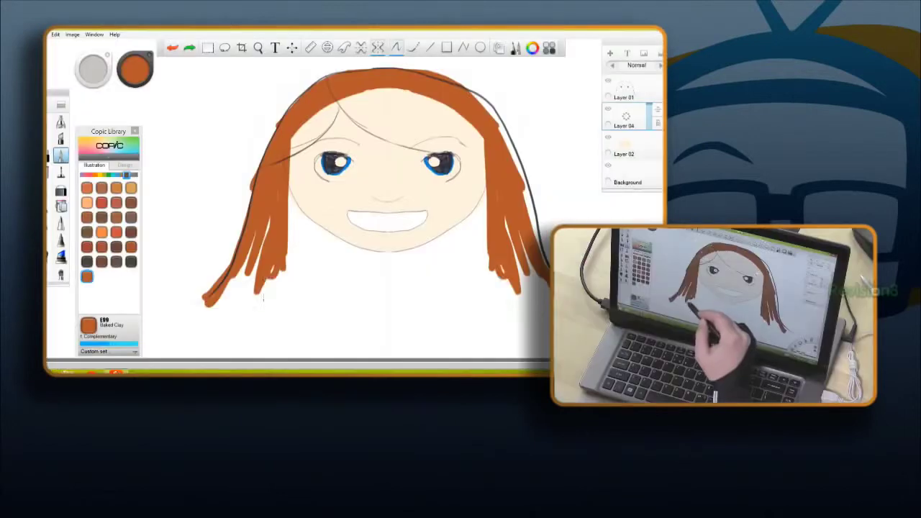
mouse_move(264, 277)
left_mouse_down()
mouse_move(264, 308)
mouse_move(254, 311)
left_mouse_up()
left_click_drag(267, 216, 267, 247)
left_click_drag(249, 289, 229, 316)
mouse_move(261, 245)
left_mouse_down()
mouse_move(239, 303)
mouse_move(222, 313)
left_mouse_up()
left_click_drag(245, 266, 225, 303)
left_click_drag(253, 232, 234, 285)
mouse_move(243, 261)
left_mouse_down()
mouse_move(277, 194)
mouse_move(243, 253)
mouse_move(250, 315)
left_mouse_up()
mouse_move(271, 279)
left_mouse_down()
mouse_move(279, 310)
mouse_move(280, 253)
mouse_move(273, 311)
left_mouse_up()
left_click_drag(287, 256, 264, 325)
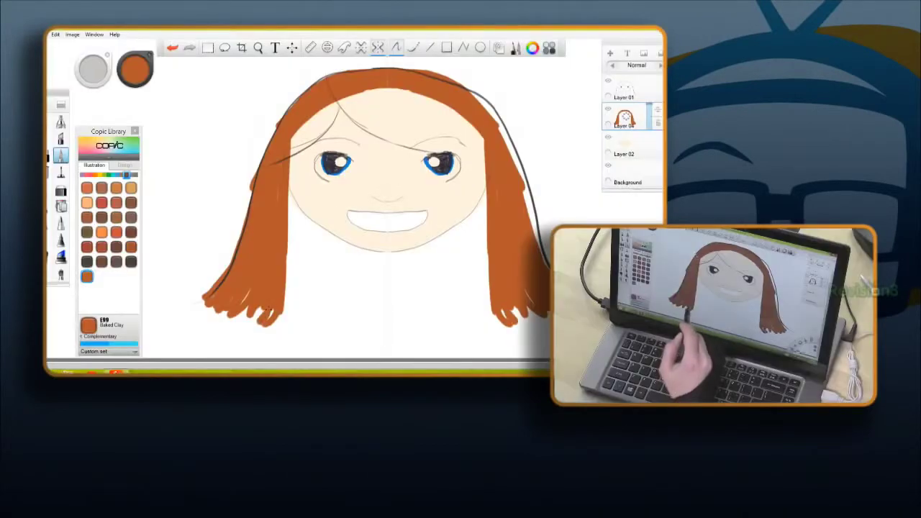
mouse_move(262, 320)
left_mouse_down()
mouse_move(254, 308)
mouse_move(243, 311)
left_mouse_up()
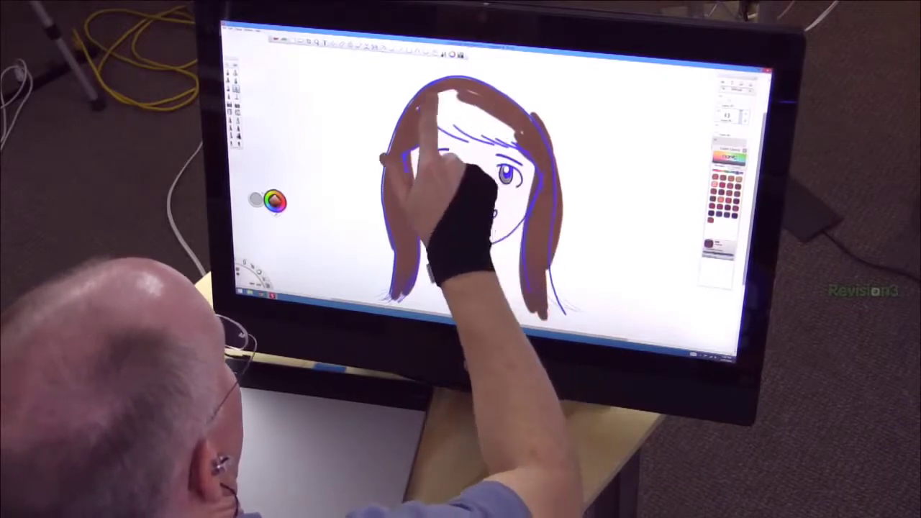
Turn off symmetry and undo the mirrored fringe strokes drawn across the forehead
mouse_move(422, 121)
left_mouse_down()
mouse_move(466, 144)
mouse_move(416, 122)
mouse_move(490, 151)
mouse_move(433, 118)
mouse_move(500, 148)
mouse_move(450, 137)
mouse_move(528, 159)
left_mouse_up()
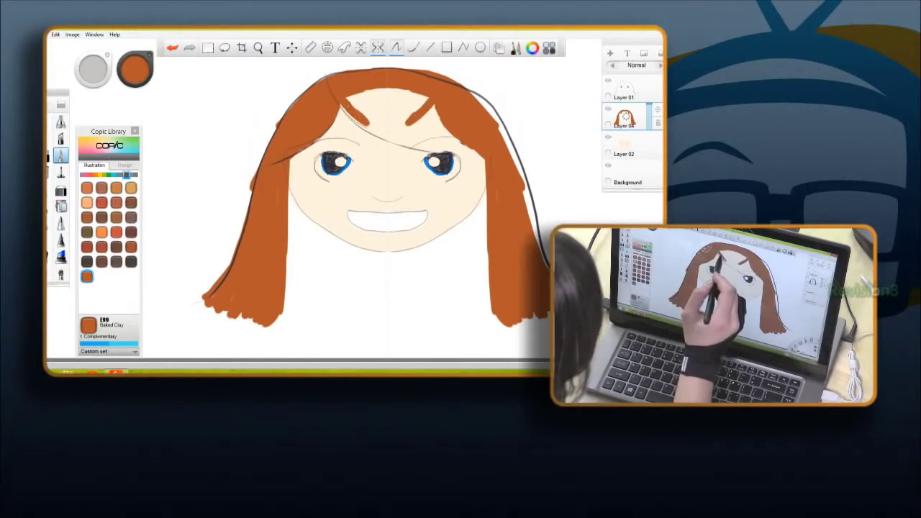
mouse_move(352, 108)
left_mouse_down()
mouse_move(402, 143)
mouse_move(449, 154)
left_mouse_up()
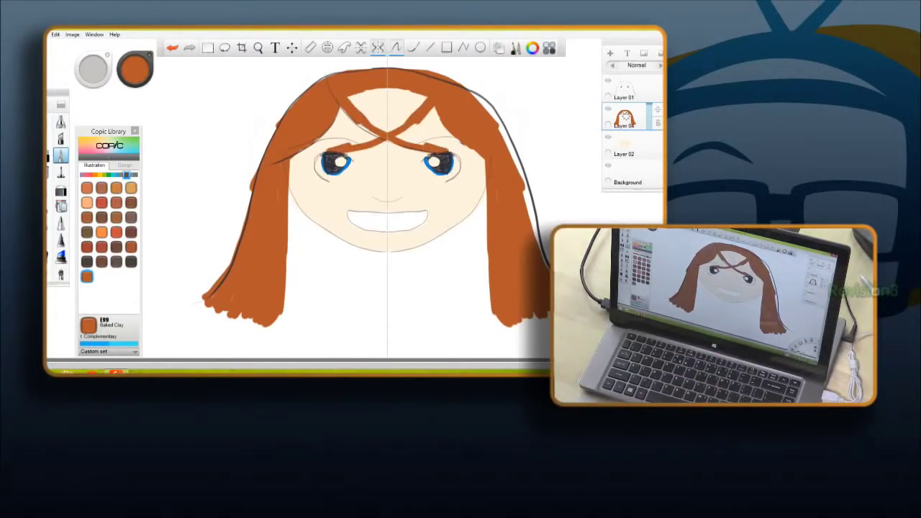
left_click(378, 48)
left_click(172, 47)
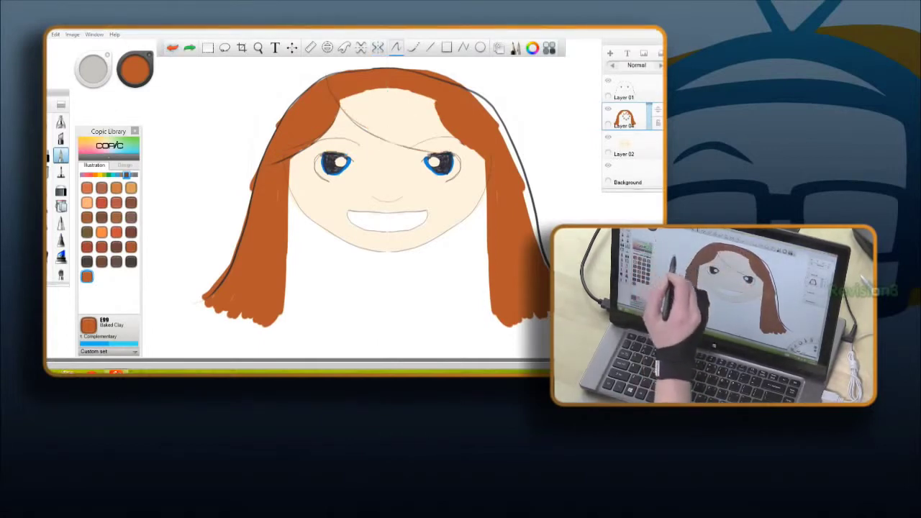
Fill the side-swept fringe with unmirrored Baked Clay strokes down to the sketched fringe line
mouse_move(346, 92)
left_mouse_down()
mouse_move(405, 118)
mouse_move(354, 88)
mouse_move(423, 111)
mouse_move(405, 94)
mouse_move(435, 103)
mouse_move(405, 96)
mouse_move(441, 121)
left_mouse_up()
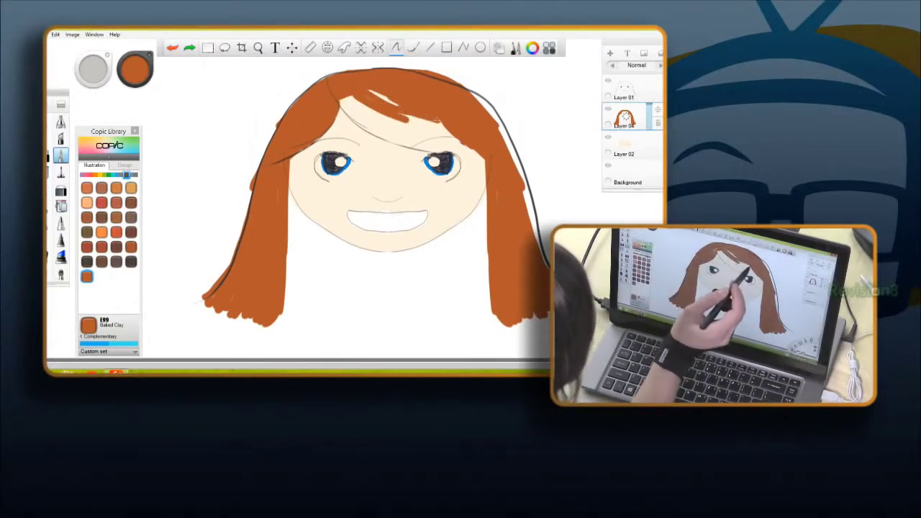
mouse_move(368, 91)
left_mouse_down()
mouse_move(405, 116)
mouse_move(360, 92)
mouse_move(350, 97)
mouse_move(354, 112)
mouse_move(344, 99)
mouse_move(354, 116)
mouse_move(341, 95)
mouse_move(371, 125)
left_mouse_up()
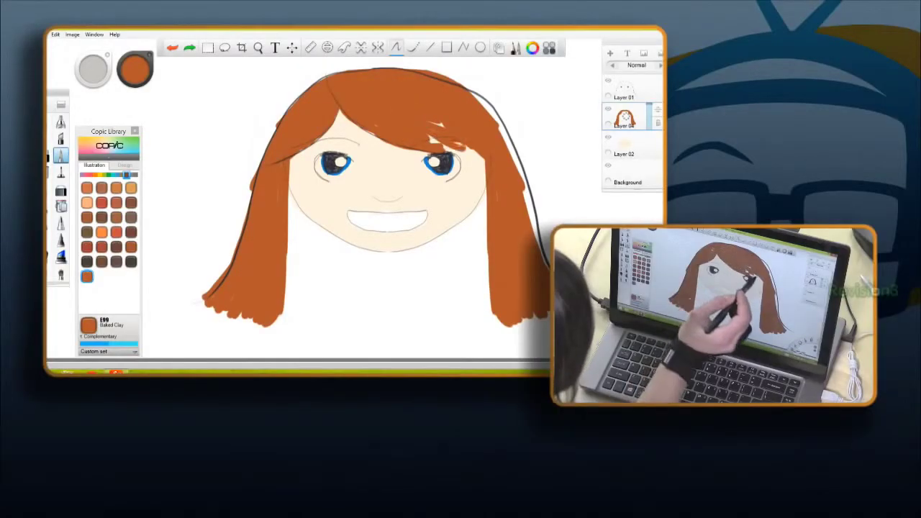
mouse_move(462, 141)
left_mouse_down()
mouse_move(436, 127)
mouse_move(451, 141)
mouse_move(448, 150)
mouse_move(434, 141)
left_mouse_up()
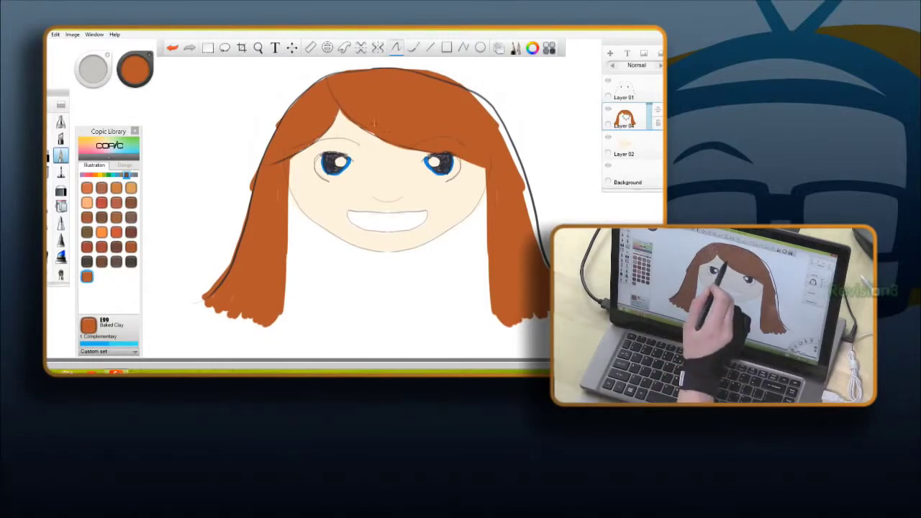
left_click_drag(366, 130, 380, 135)
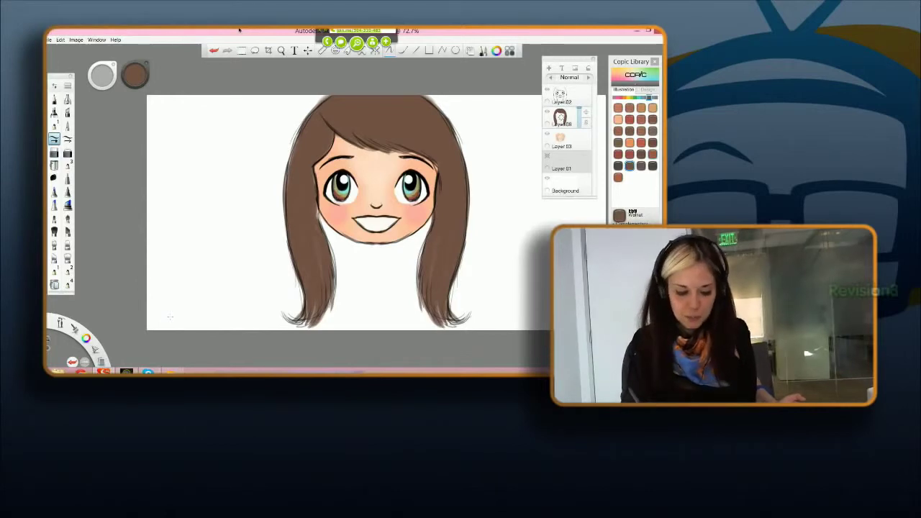
Lighten the brown and paint thin highlight strokes on the fringe, with symmetry turned on for the side strands
left_click_drag(134, 79, 135, 77)
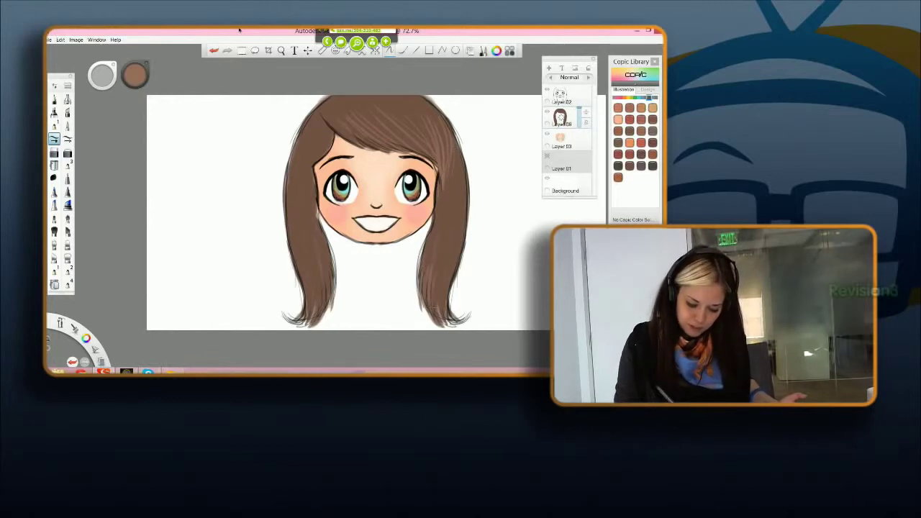
left_click(375, 50)
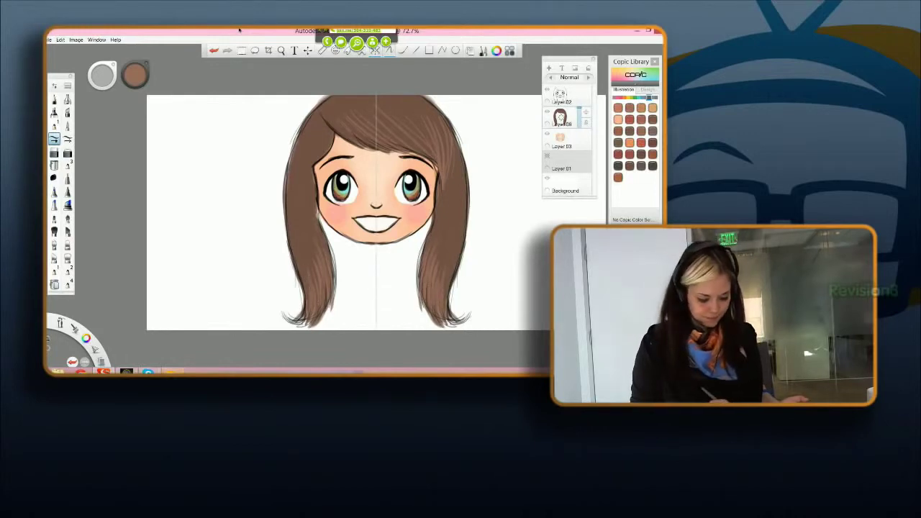
Switch to the Skype call window
left_click(148, 372)
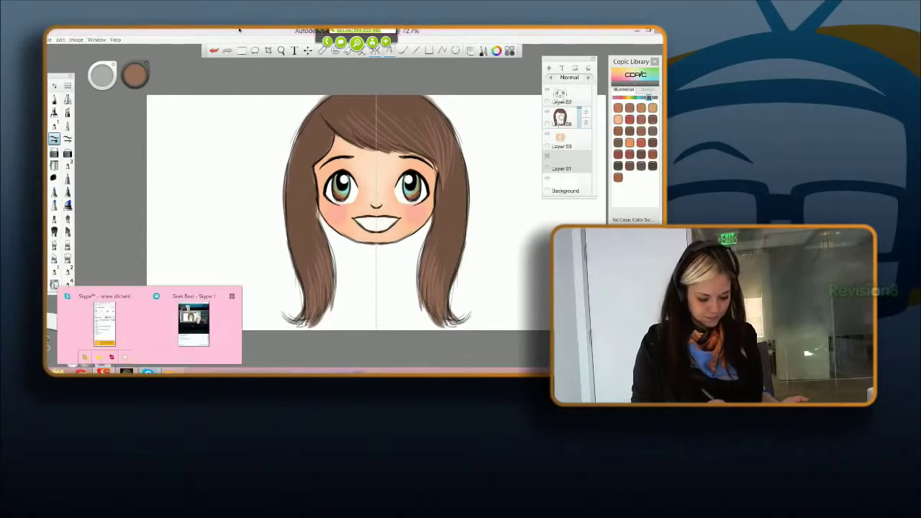
left_click(195, 324)
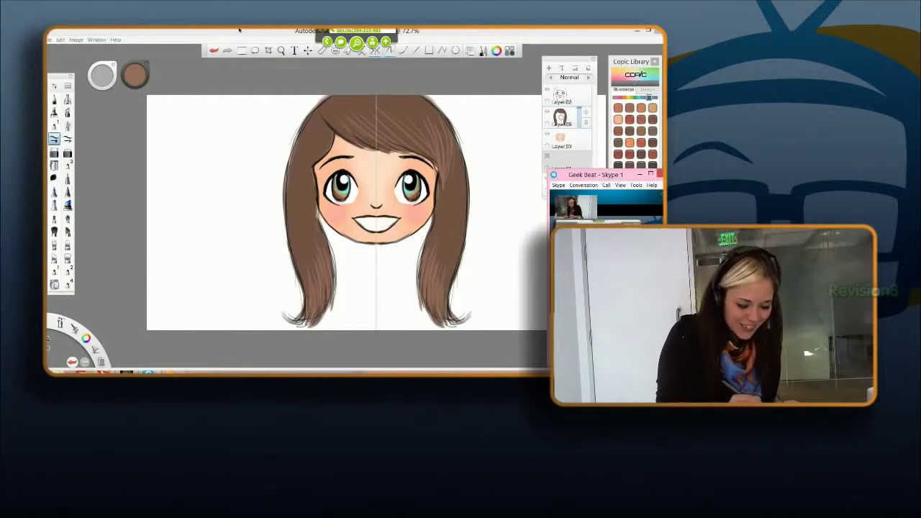
Pick the pointed pen-style brush and adjust its size
left_click(68, 127)
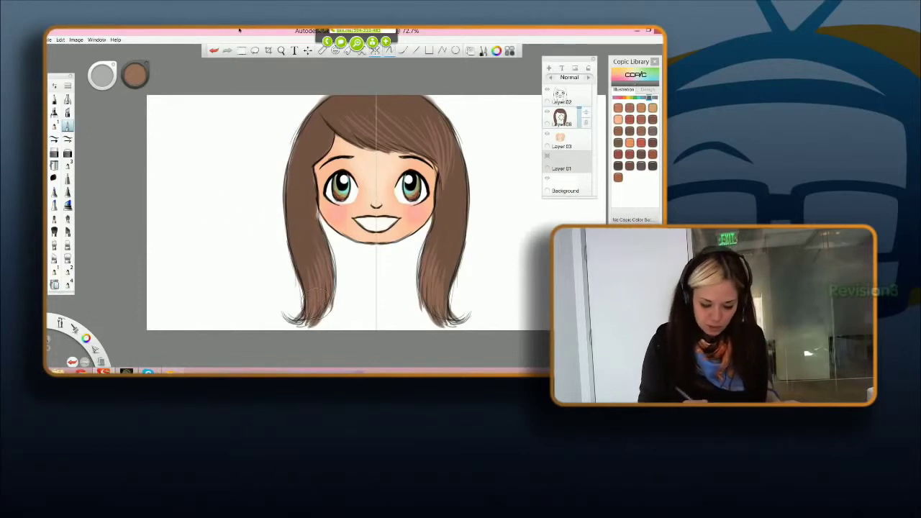
left_click_drag(101, 75, 104, 74)
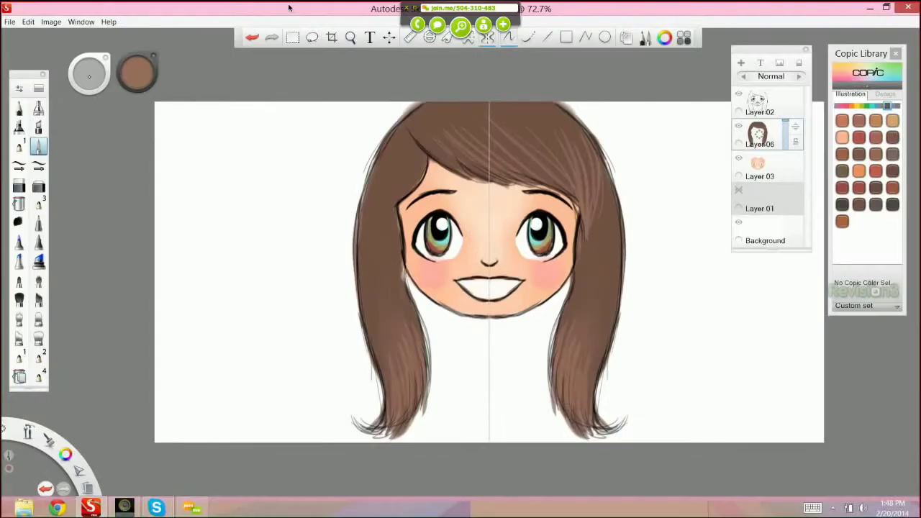
left_click_drag(105, 74, 93, 75)
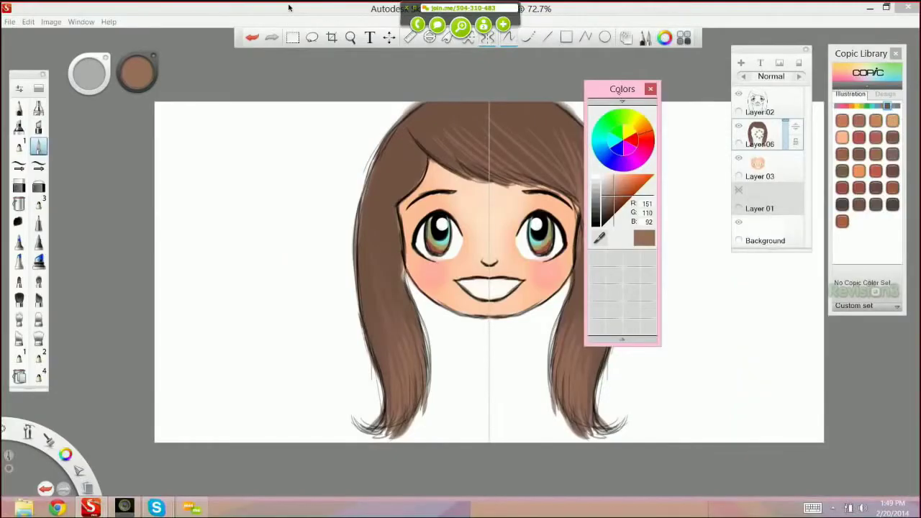
Sample the dark brown base colour from the hair beside the parting with the colour picker
left_click_drag(619, 91, 669, 130)
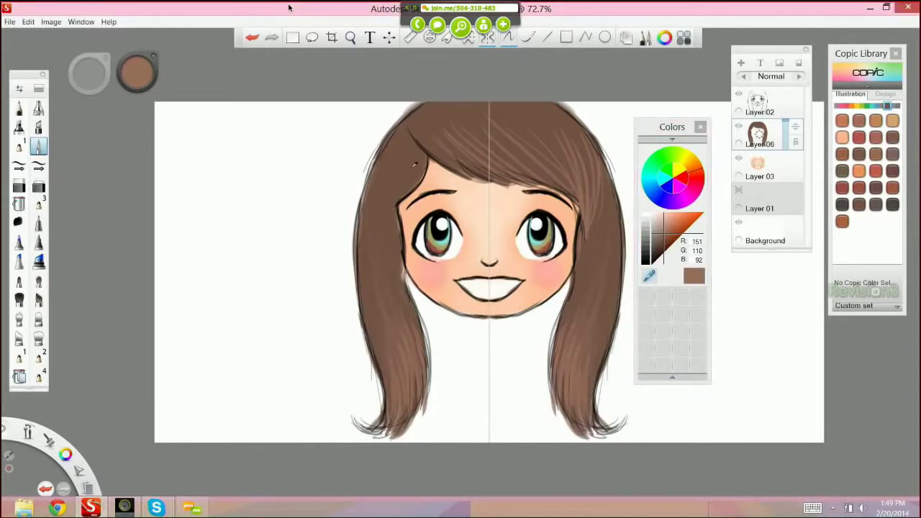
left_click(404, 155)
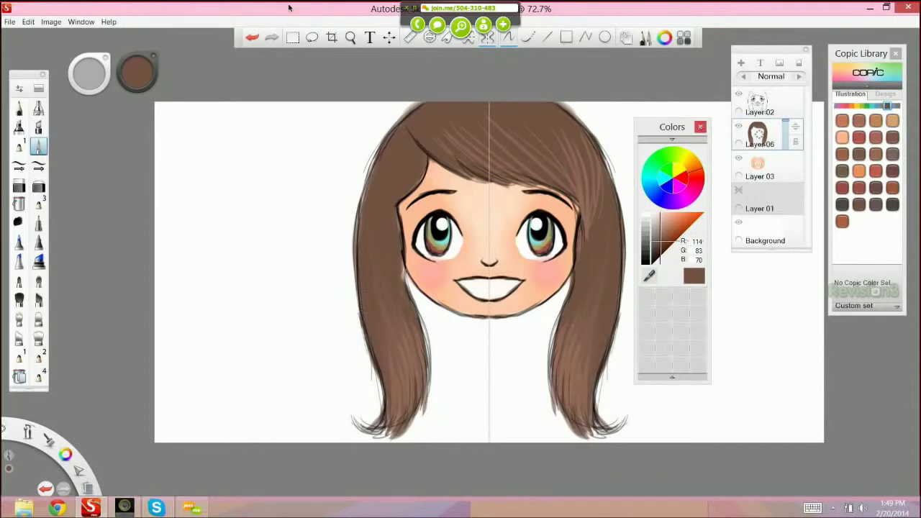
left_click(700, 127)
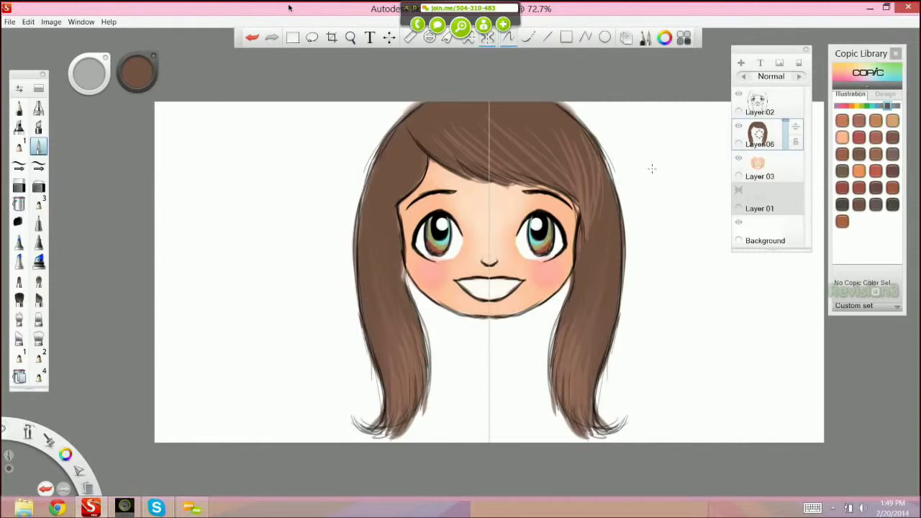
Bring up the Skype call window and reposition the colour puck beside the character's hair
left_click(156, 508)
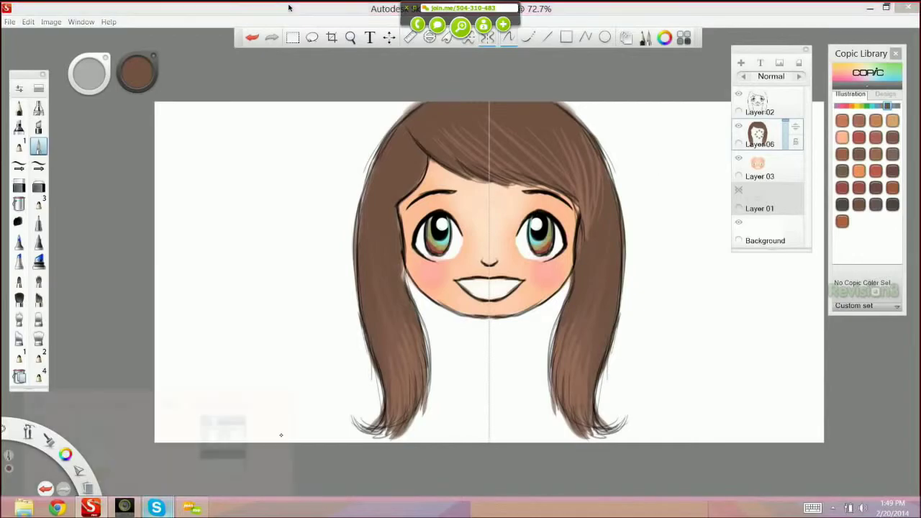
left_click(225, 436)
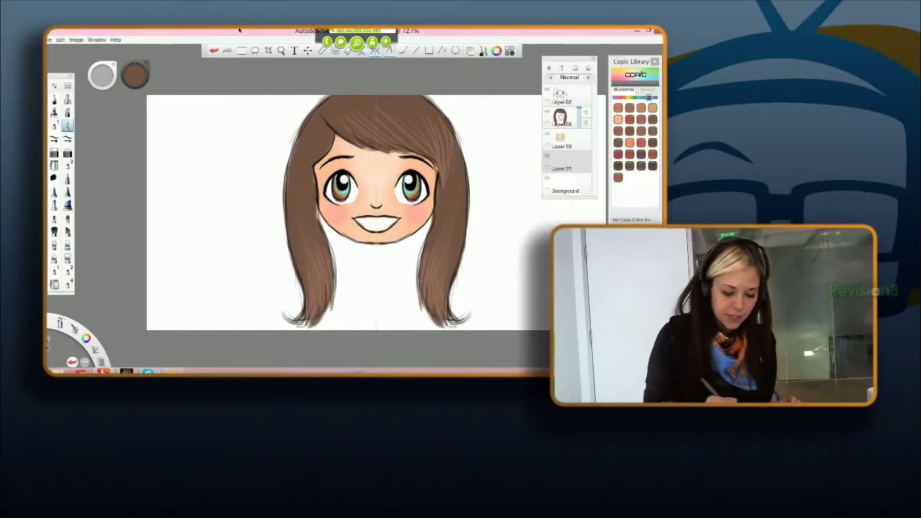
left_click_drag(134, 74, 235, 167)
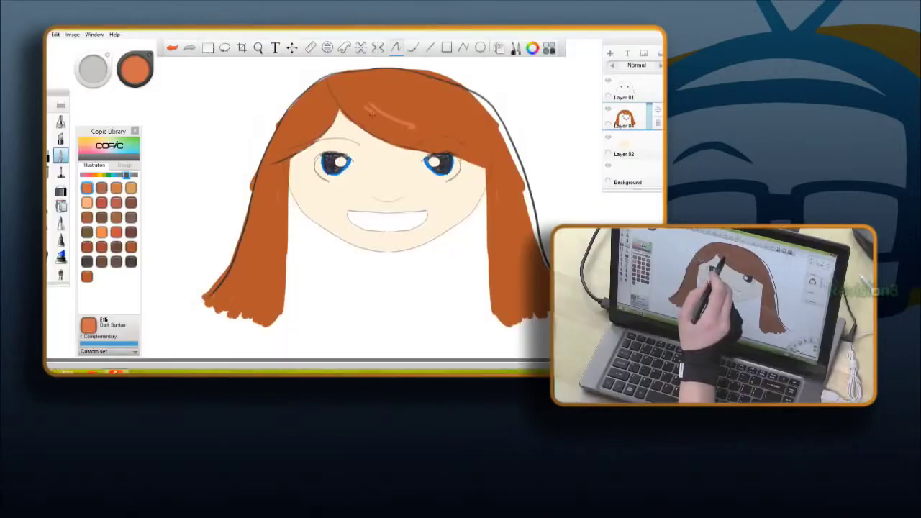
Paint E15 Dark Suntan highlight strokes on the red fringe and undo them
left_click_drag(369, 113, 422, 133)
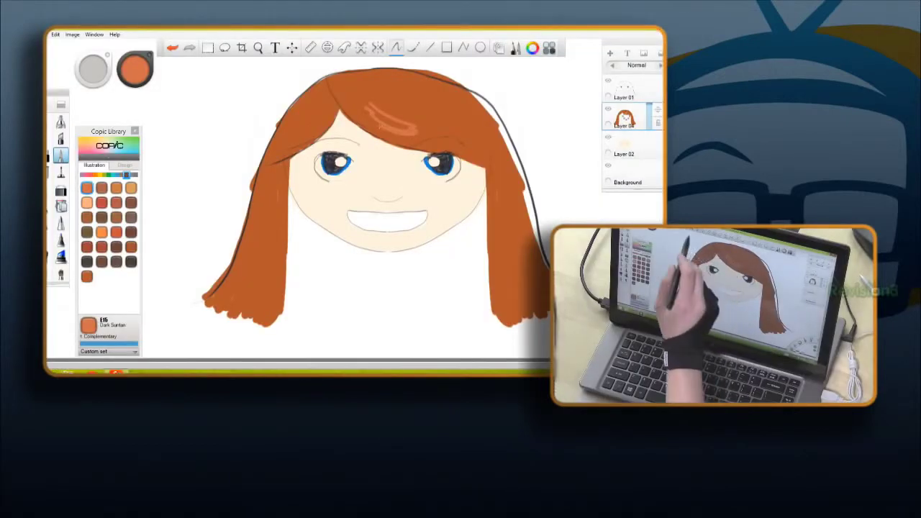
left_click(173, 47)
left_click(173, 47)
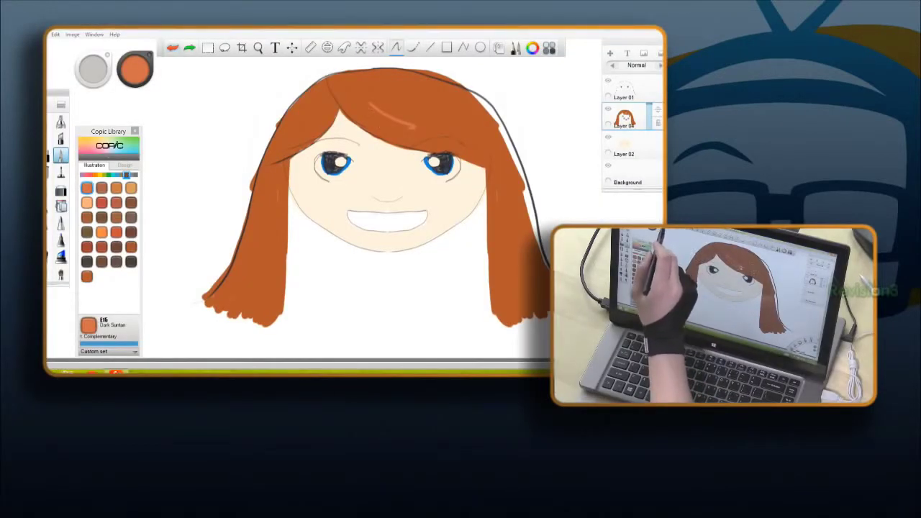
left_click(173, 48)
Reselect E99 Baked Clay and lighten it for the hair highlights
left_click(87, 277)
left_click_drag(134, 70, 135, 48)
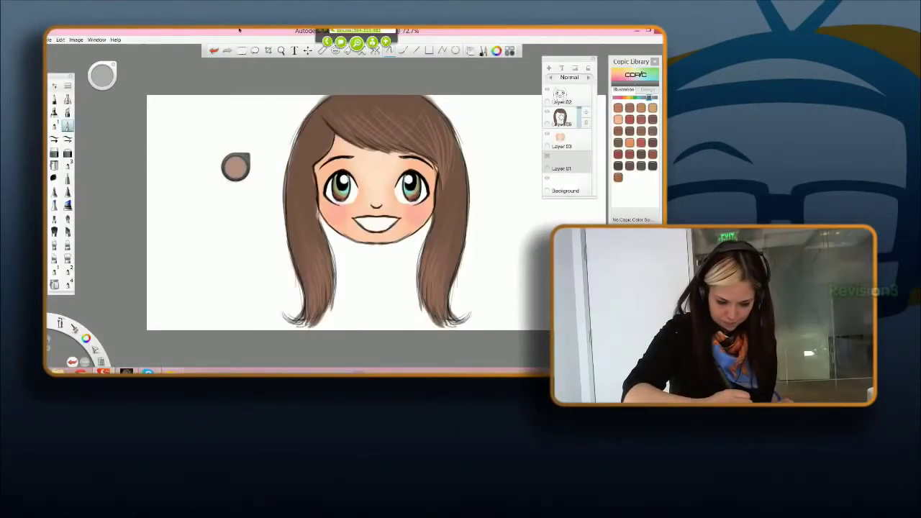
Undo the last brown hair highlight and shade the outer and lower strands with dark Copic Pecan strokes
key("ctrl+z")
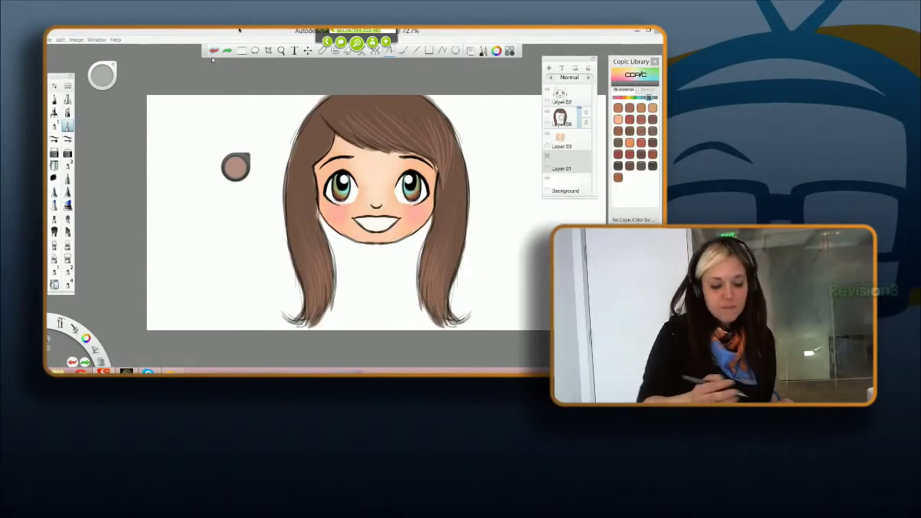
mouse_move(102, 75)
left_mouse_down()
mouse_move(103, 89)
mouse_move(188, 159)
left_mouse_up()
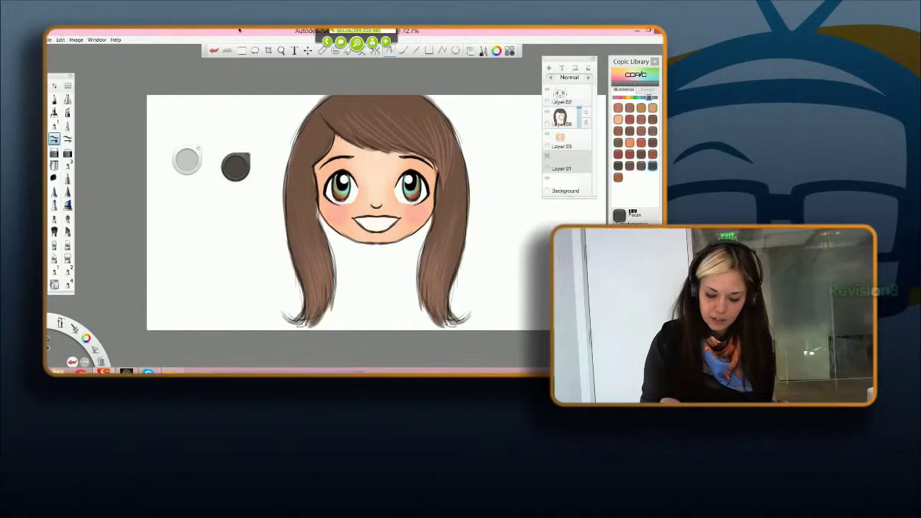
left_click_drag(302, 134, 285, 200)
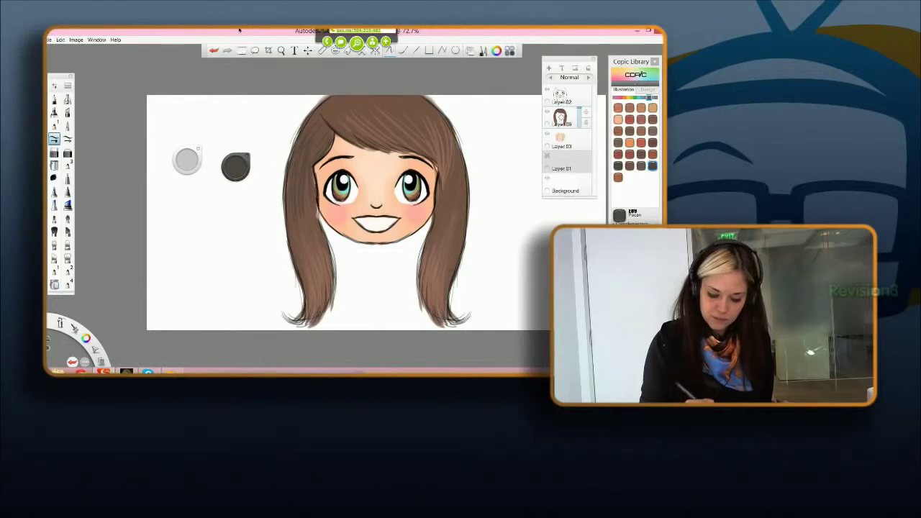
left_click_drag(315, 309, 323, 267)
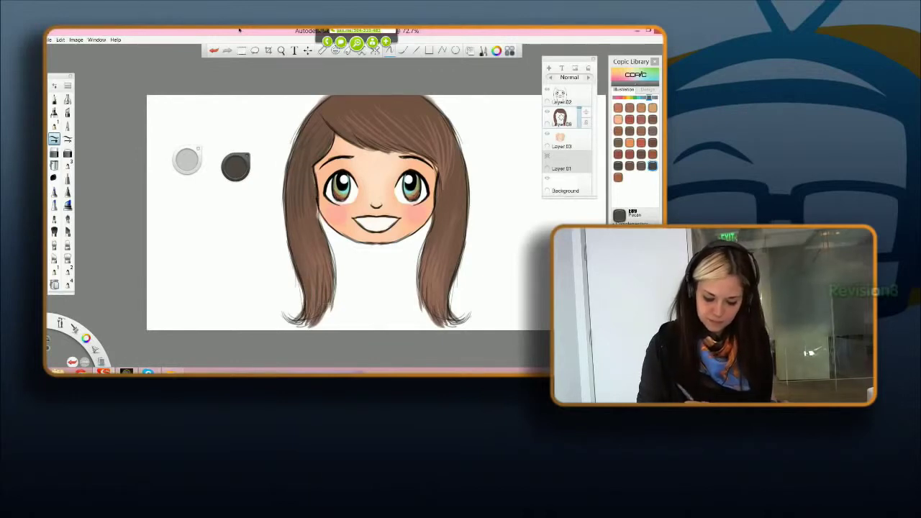